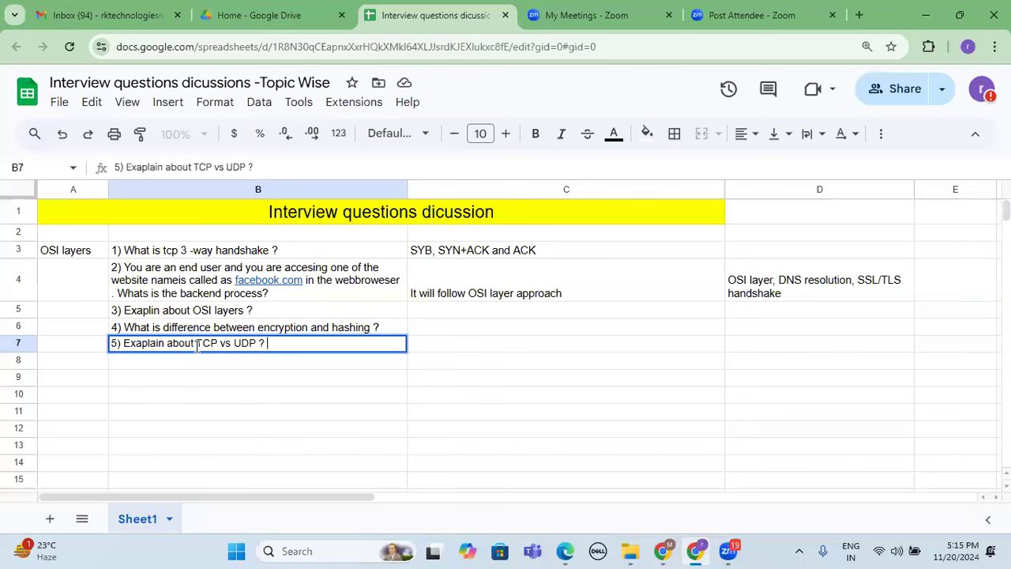
Enter the question "6) Router will fall under which layer?" in cell B8.
left_click(145, 361)
double_click(138, 358)
type("6")
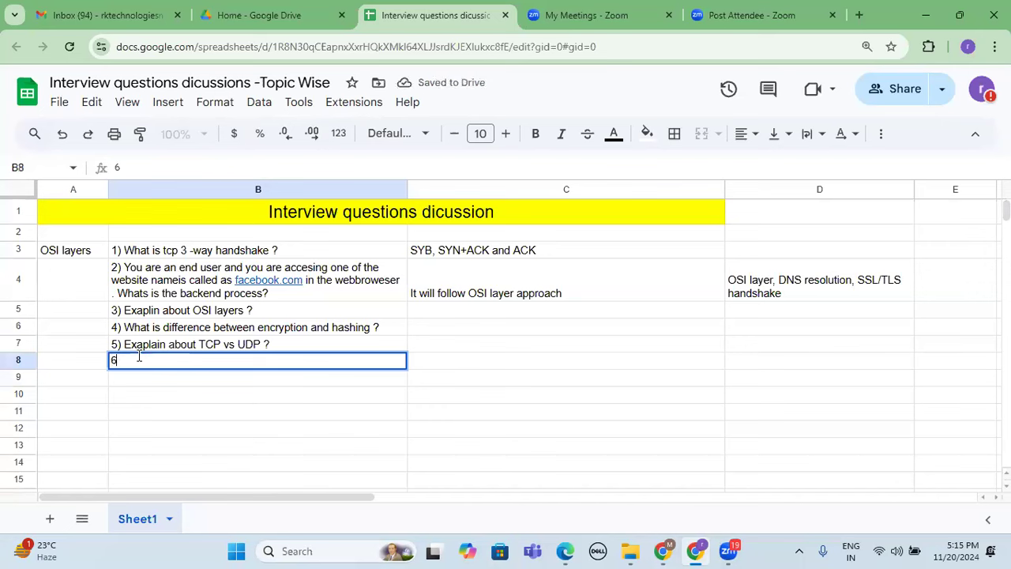
type(")")
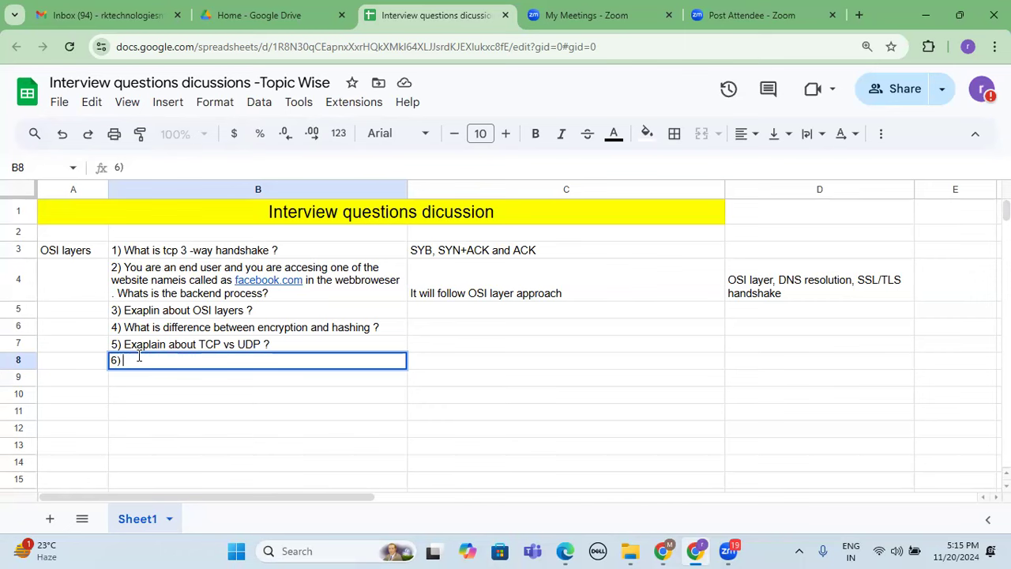
type(" Router will fall under which layer?")
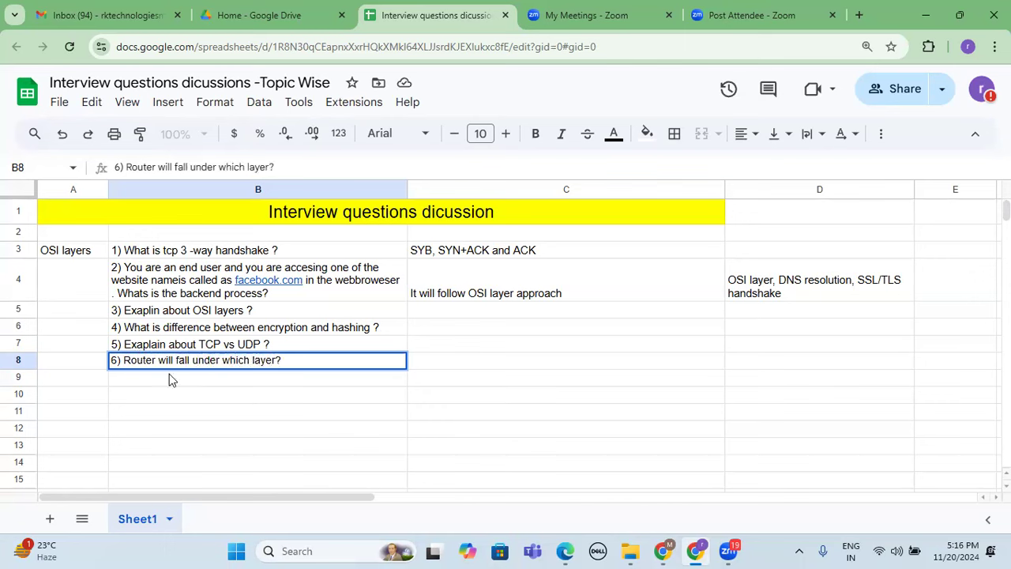
left_click(271, 433)
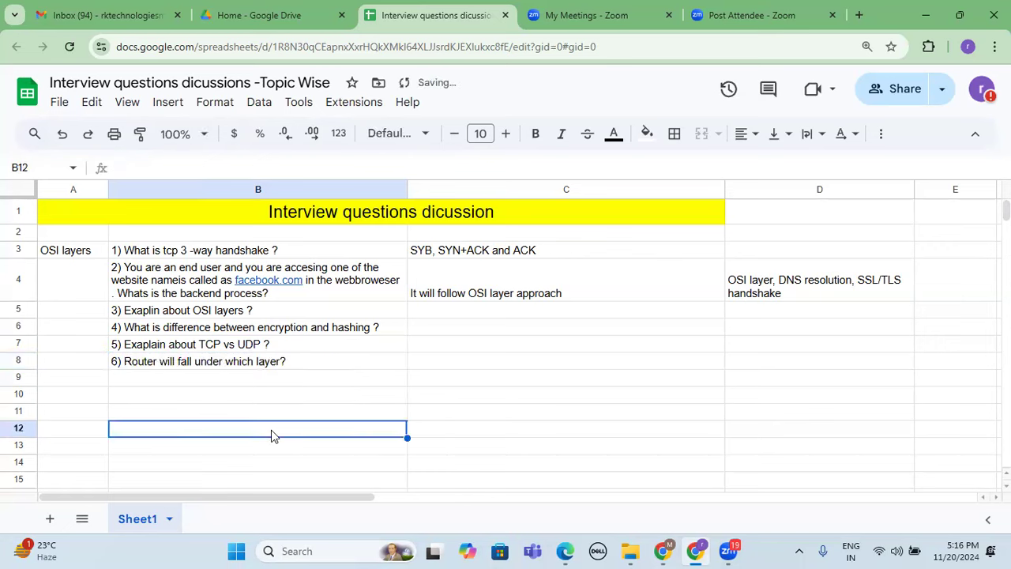
Enter the question "7) Switch will fall under which layer ?" in cell B9.
left_click(187, 376)
double_click(186, 374)
type("7) Swu")
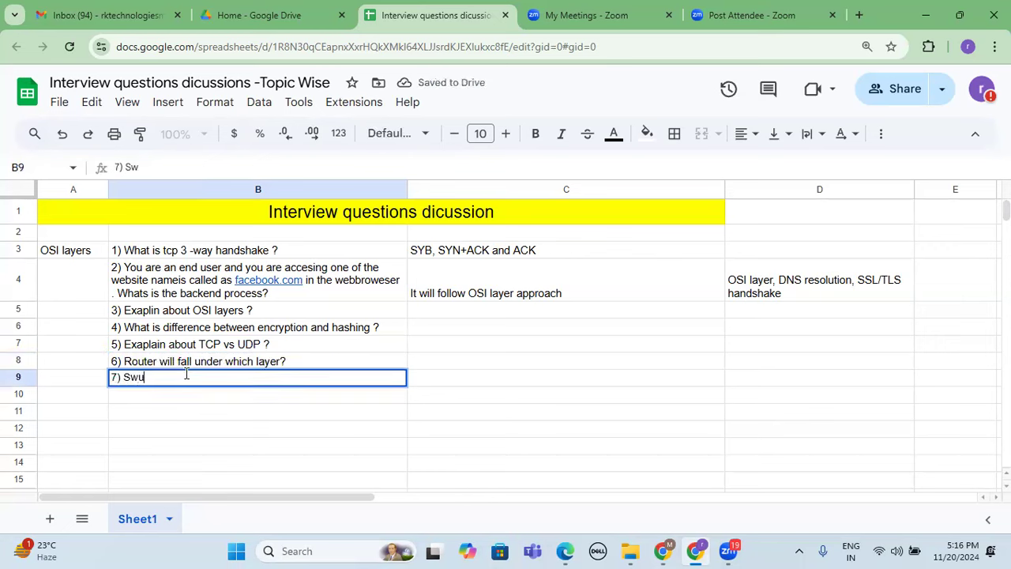
key("BackSpace")
type("itch will fall under which layer ?")
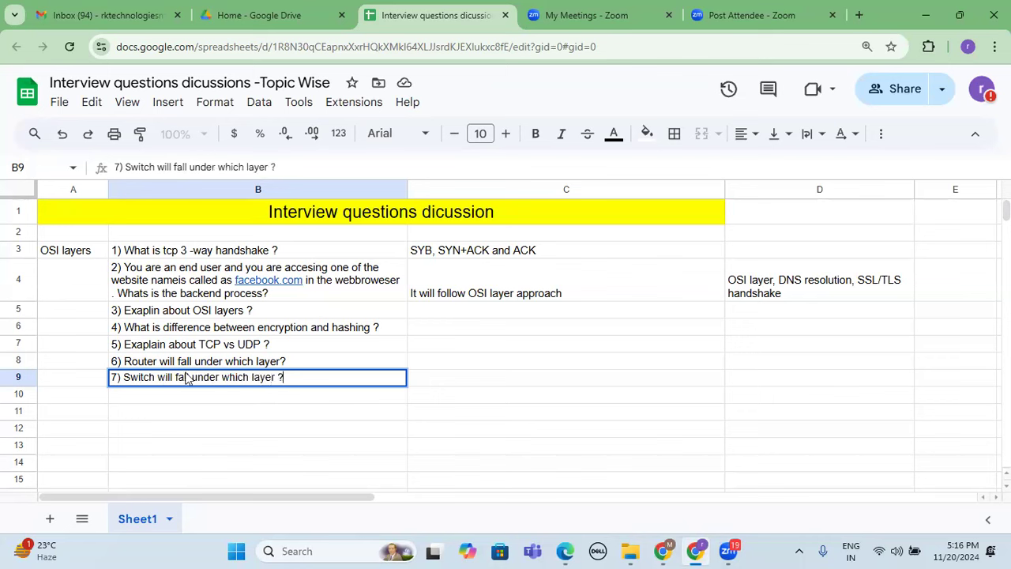
key("Return")
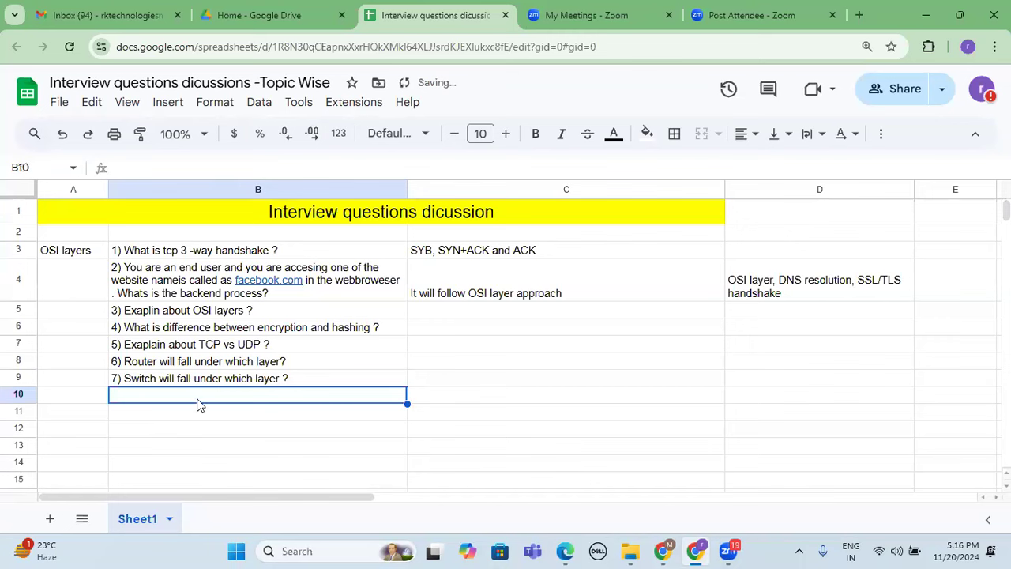
Enter the question "8) What is the difference between router switch?" in cell B10.
type("8)")
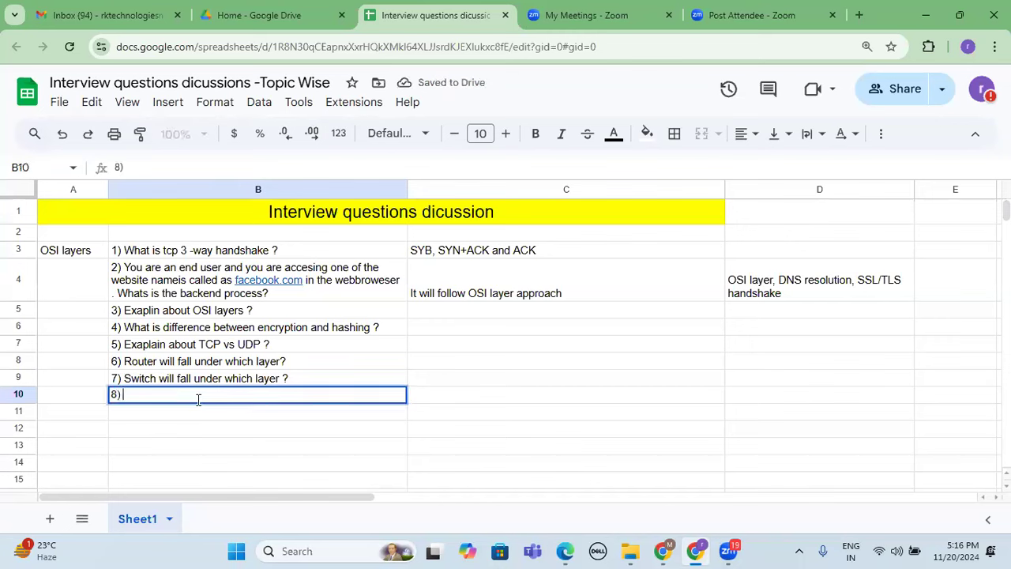
type(" What is the difference between router switch?")
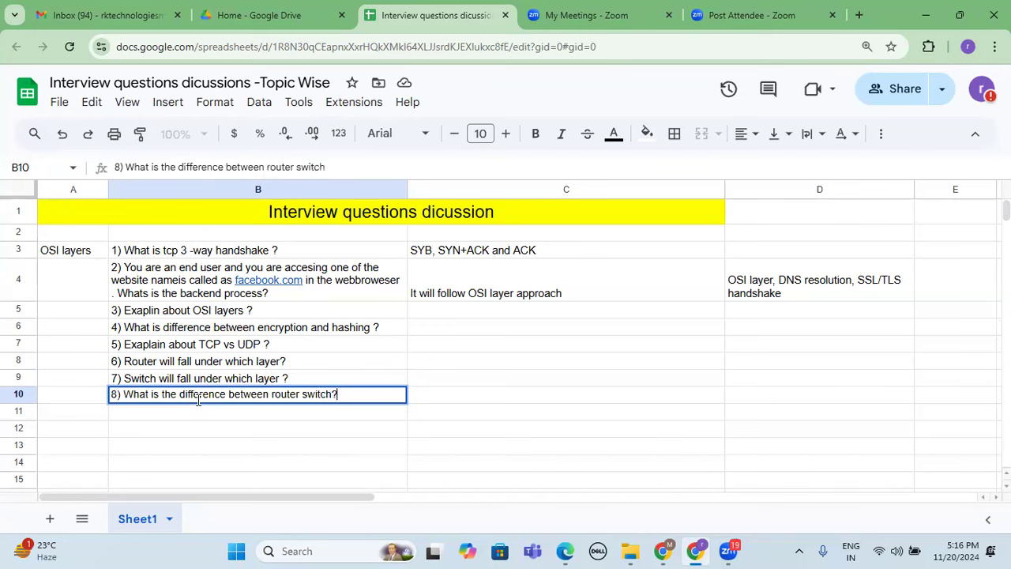
key("Return")
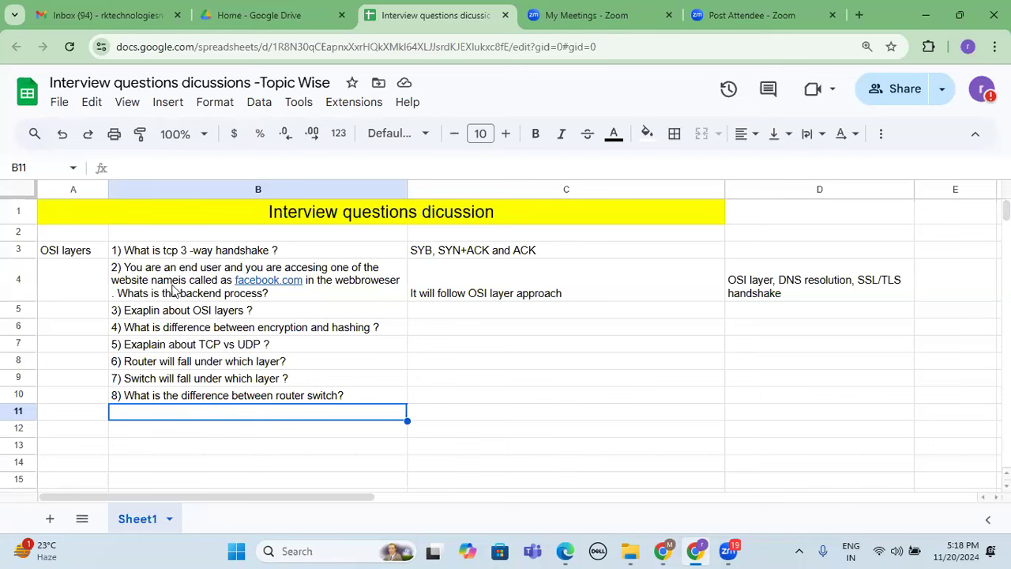
Fill the cells of questions 1 and 2 (B3 and B4) with bright green.
left_click(203, 252)
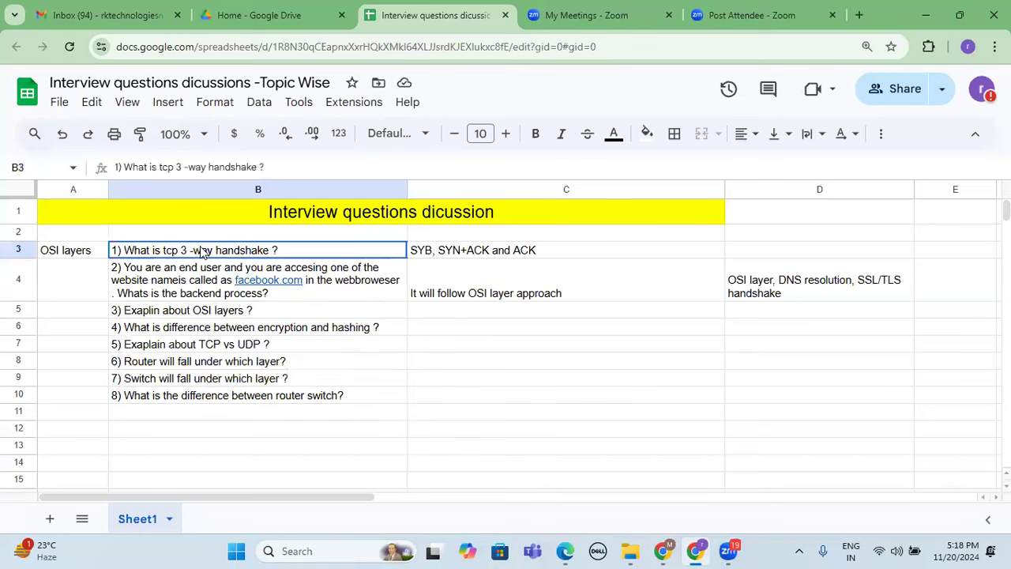
left_click(647, 134)
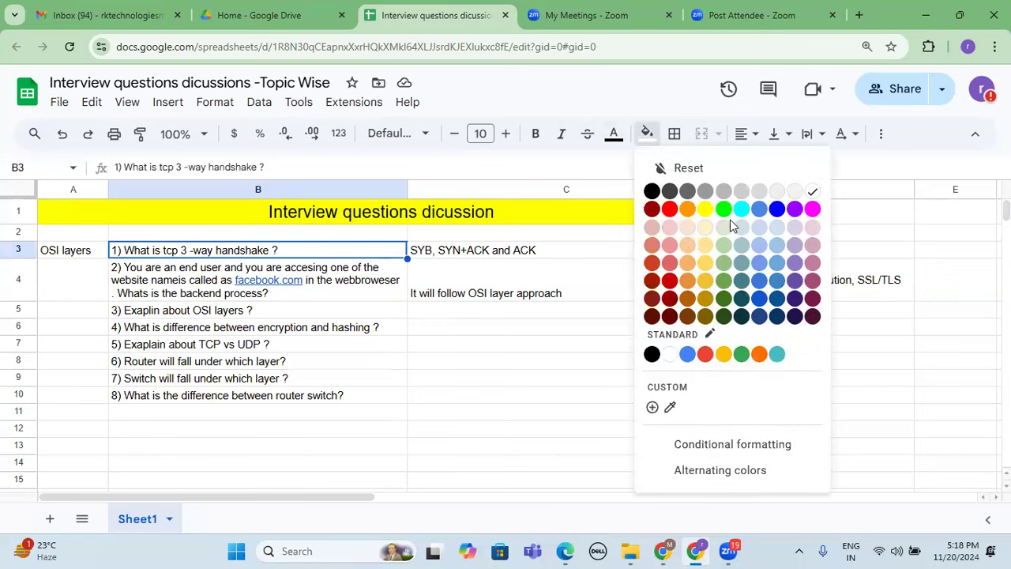
left_click(723, 208)
left_click(192, 286)
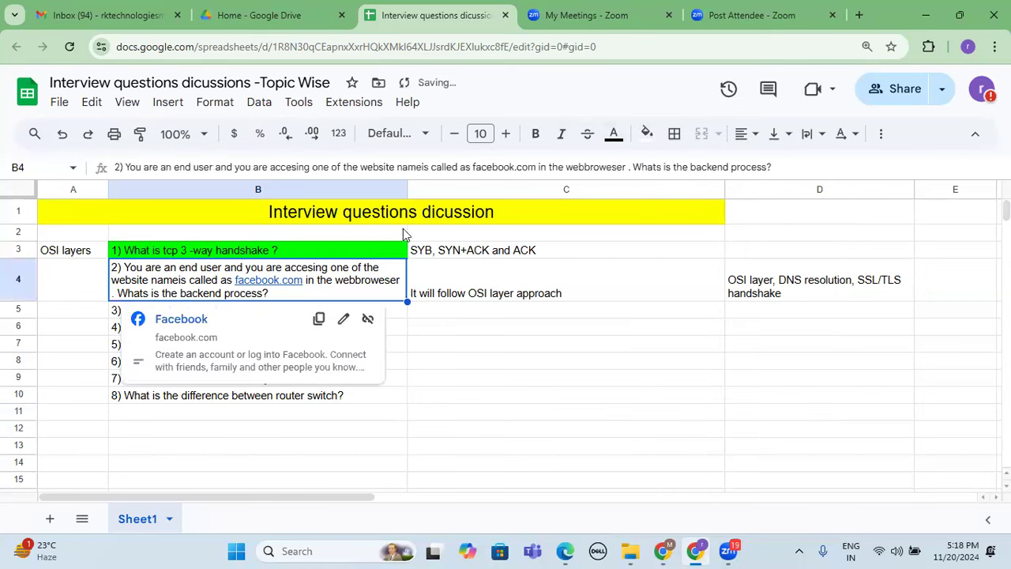
left_click(647, 133)
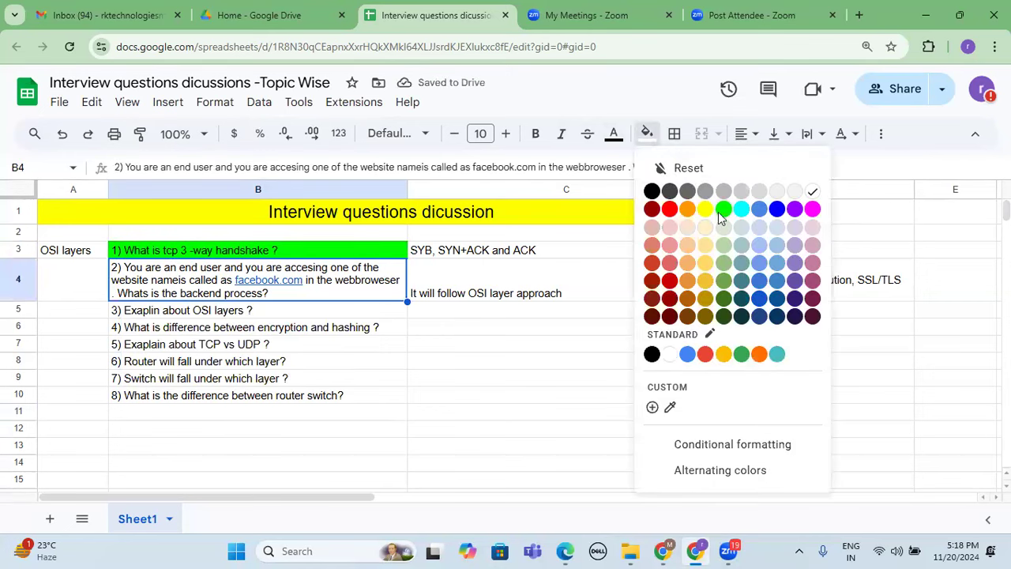
left_click(722, 210)
Fill the cells of questions 3, 4 and 5 (B5 to B7) with the same bright green.
left_click(215, 307)
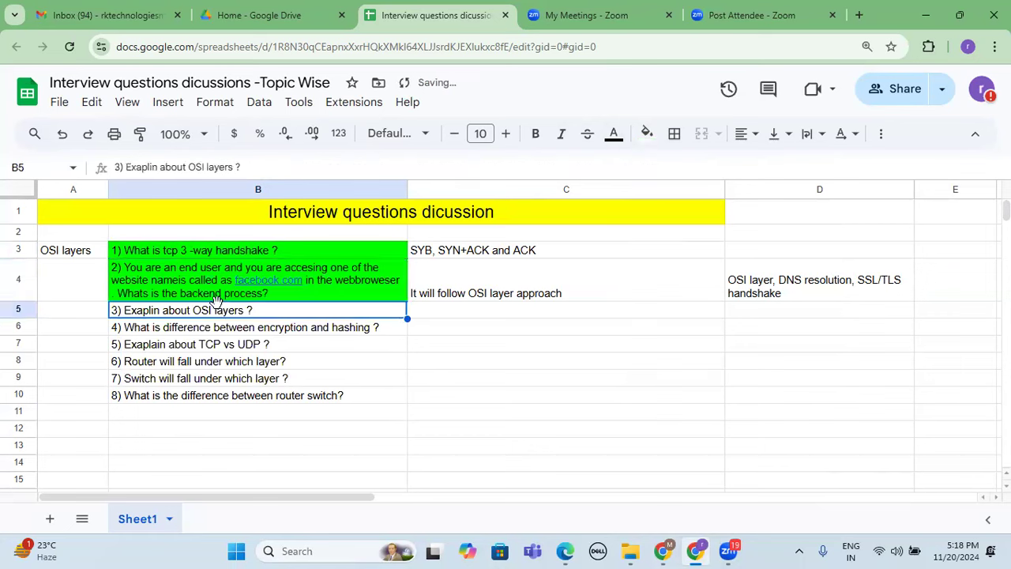
left_click(647, 133)
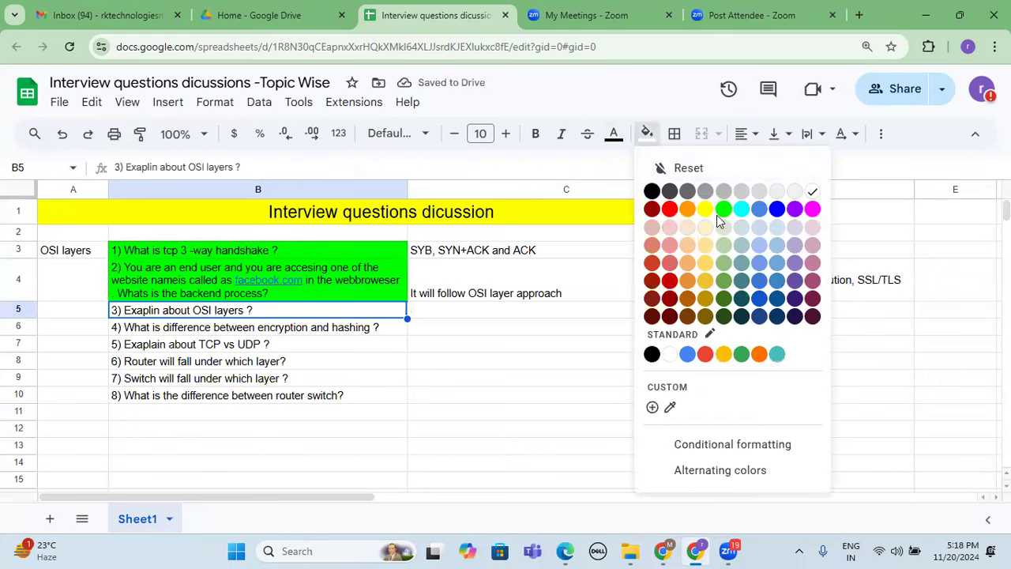
left_click(722, 210)
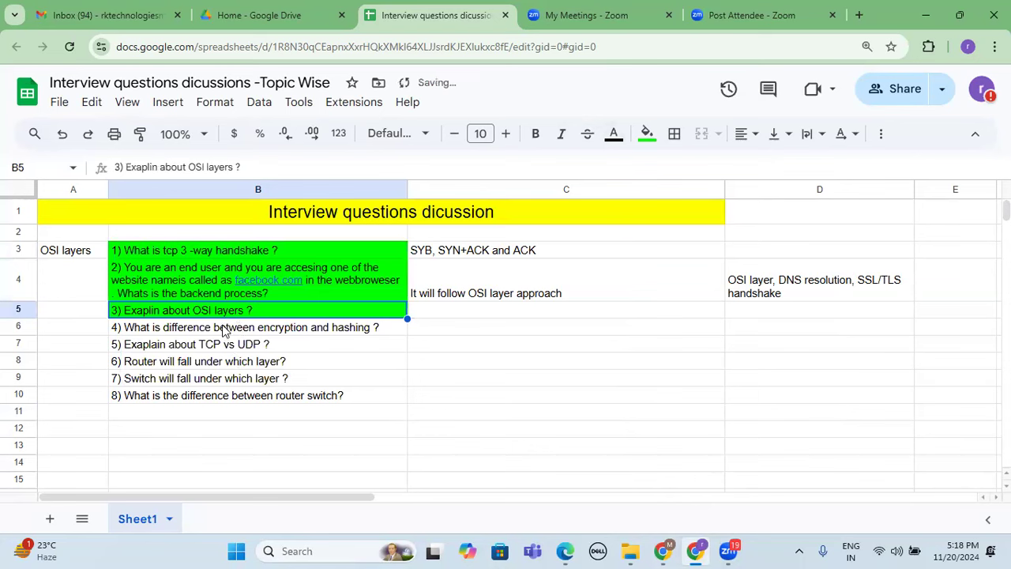
left_click(223, 330)
left_click(647, 133)
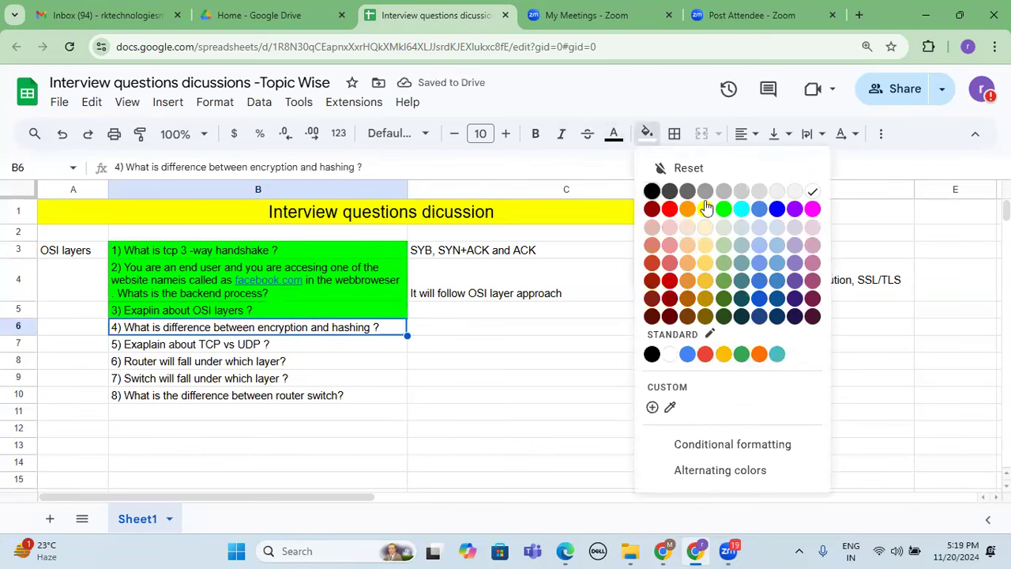
left_click(722, 210)
left_click(271, 344)
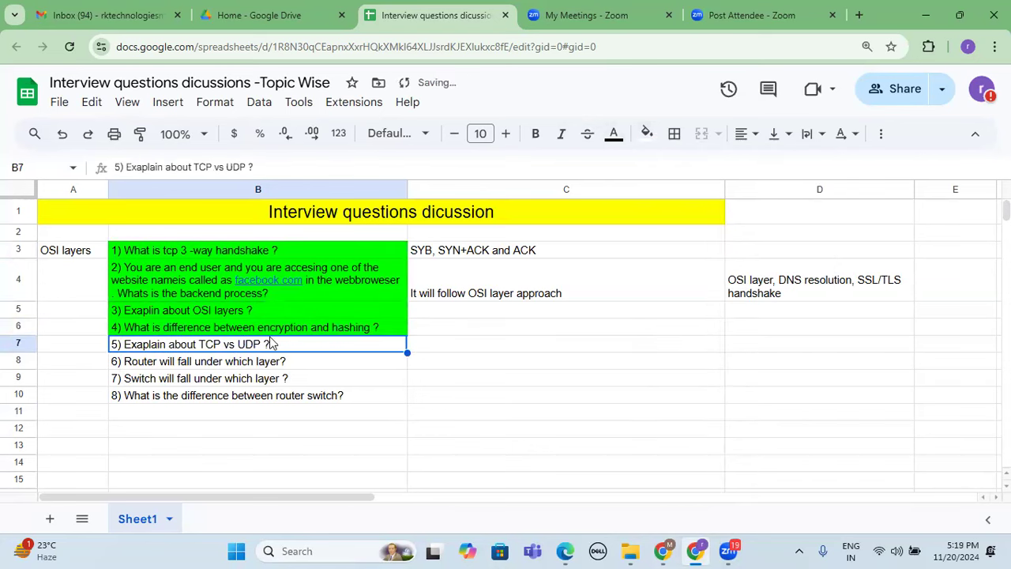
left_click(646, 133)
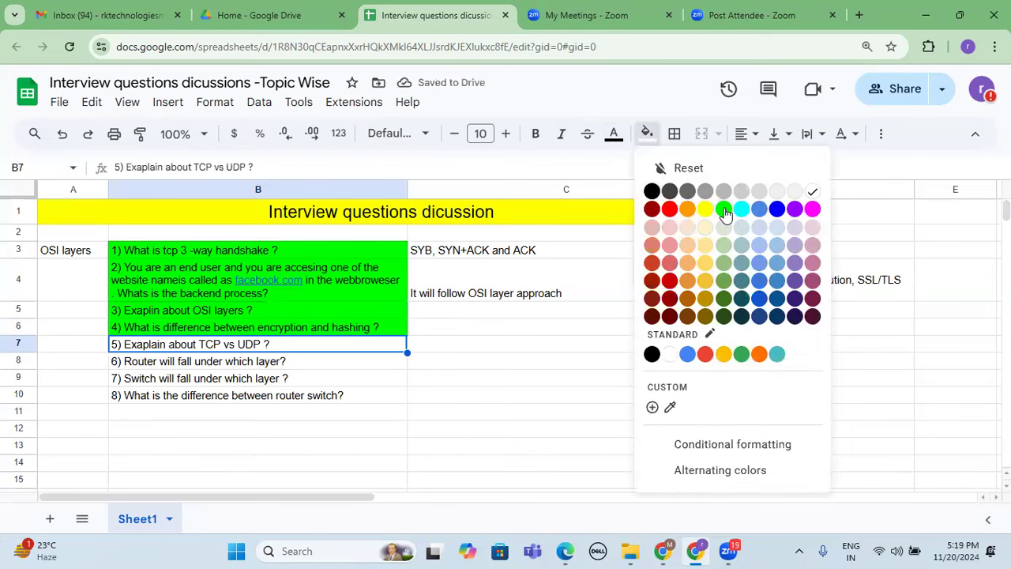
left_click(723, 209)
left_click(440, 380)
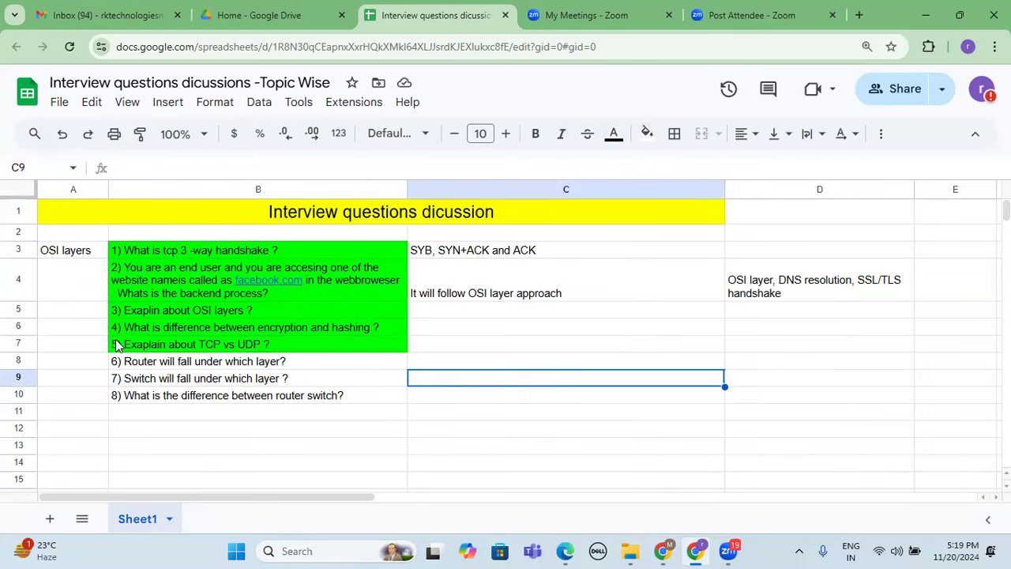
left_click(138, 279)
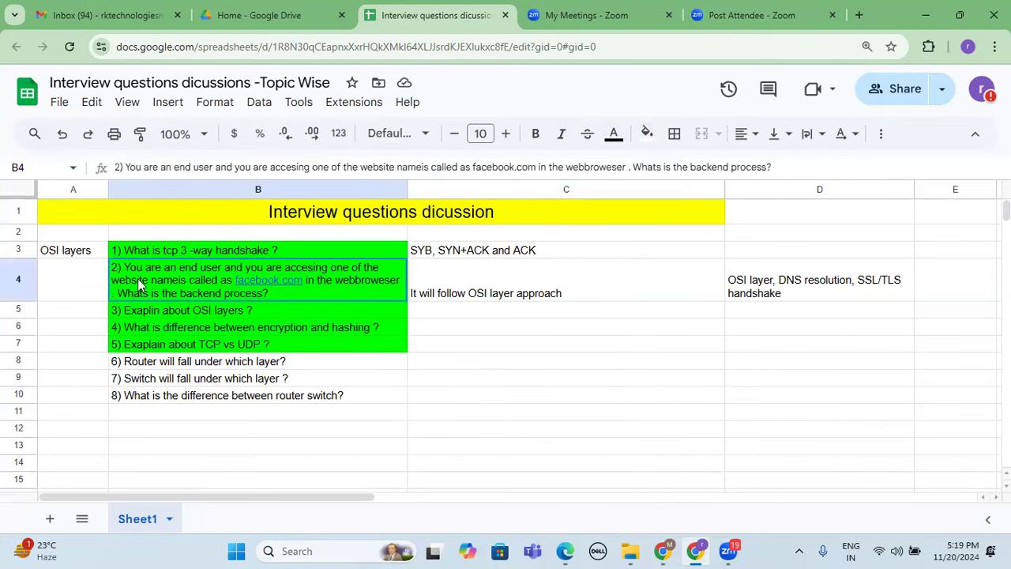
left_click(114, 313)
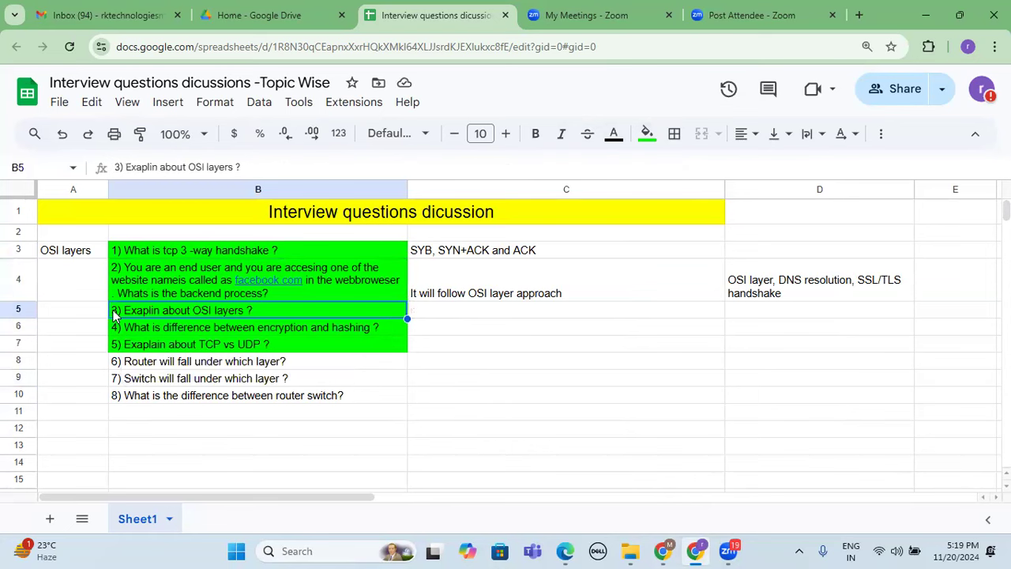
left_click(114, 331)
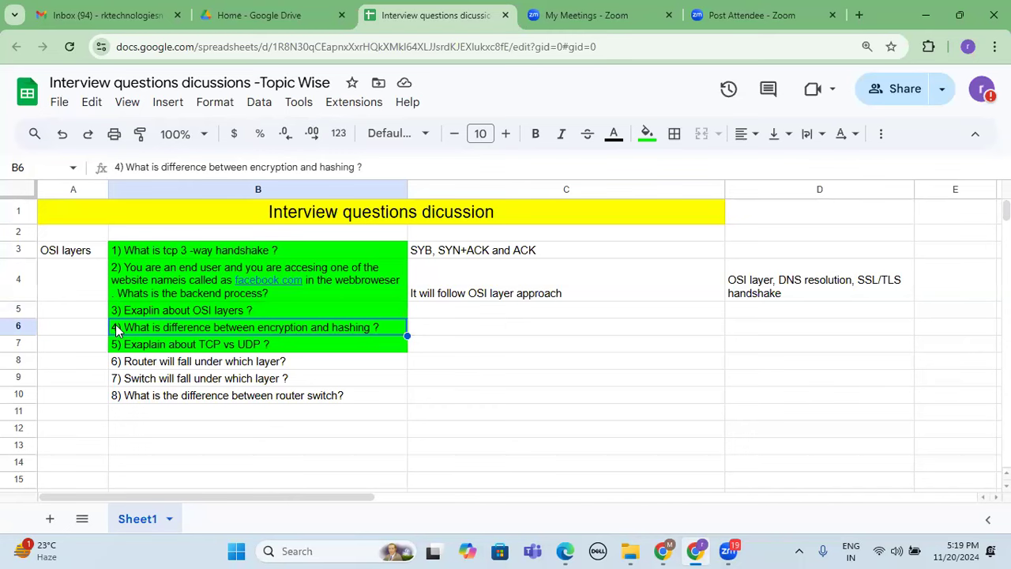
Enter the topic label "TCP/IP layers" in cell A12.
left_click(71, 428)
type("T")
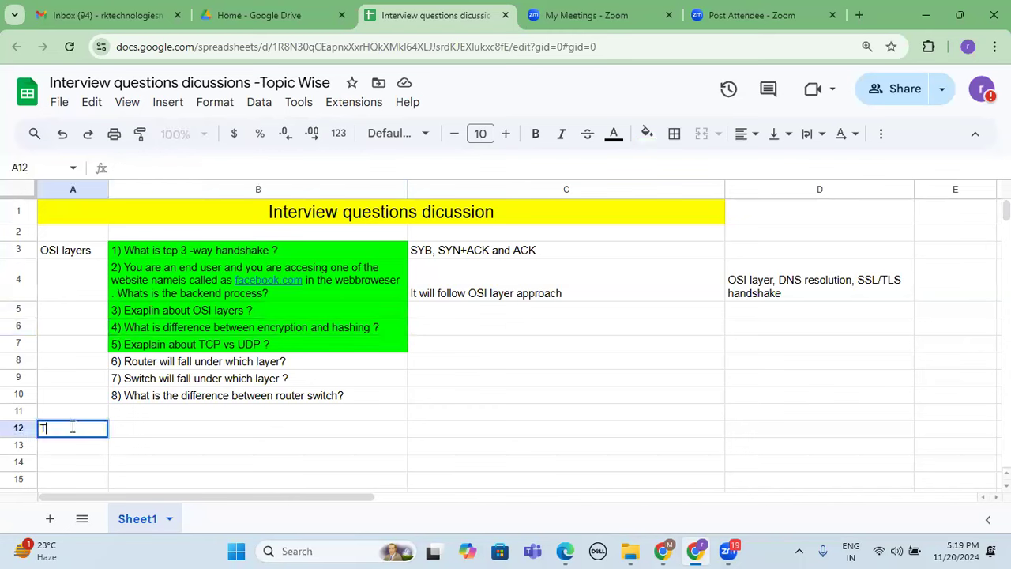
type("CP/IP layers")
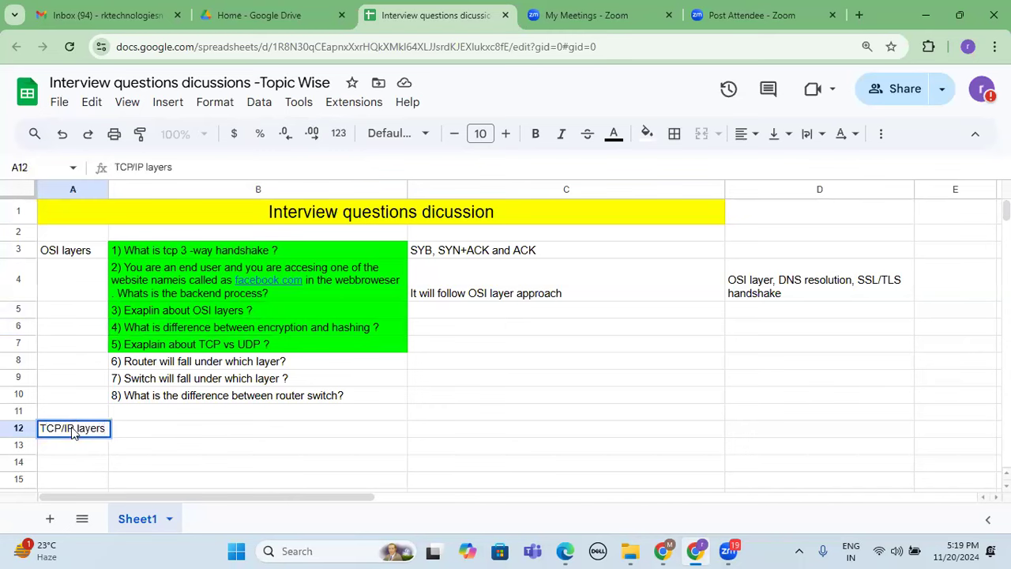
key("Tab")
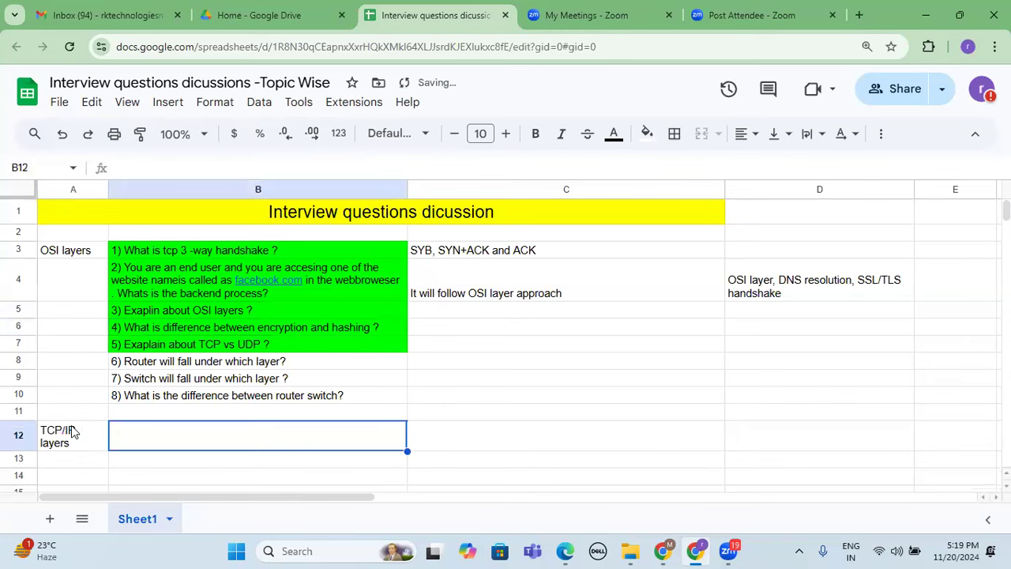
Extend the topic label in cell A3 to "OSI layers / OSI refrence odwl".
double_click(98, 254)
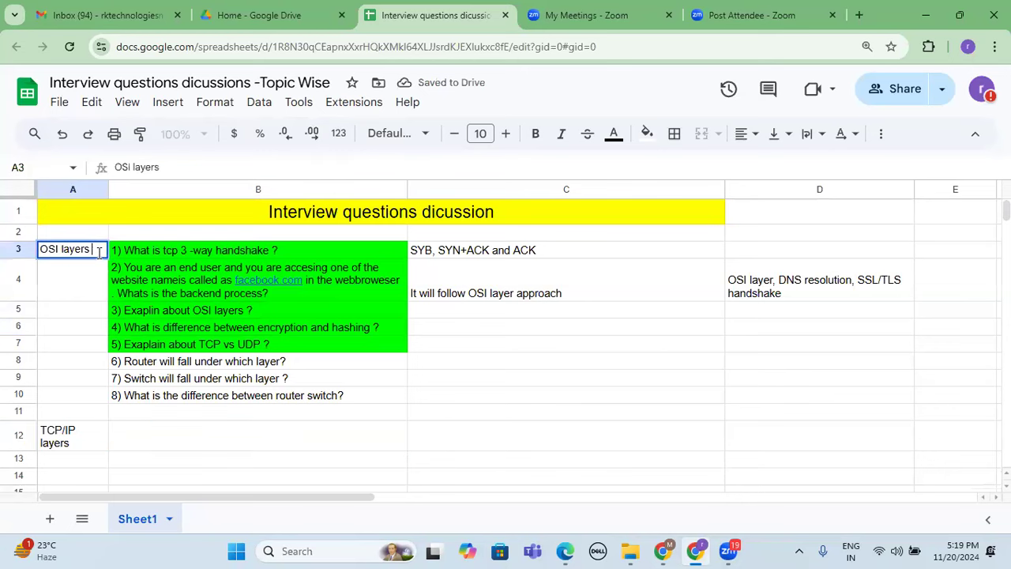
type("/")
key("BackSpace")
type("/ O")
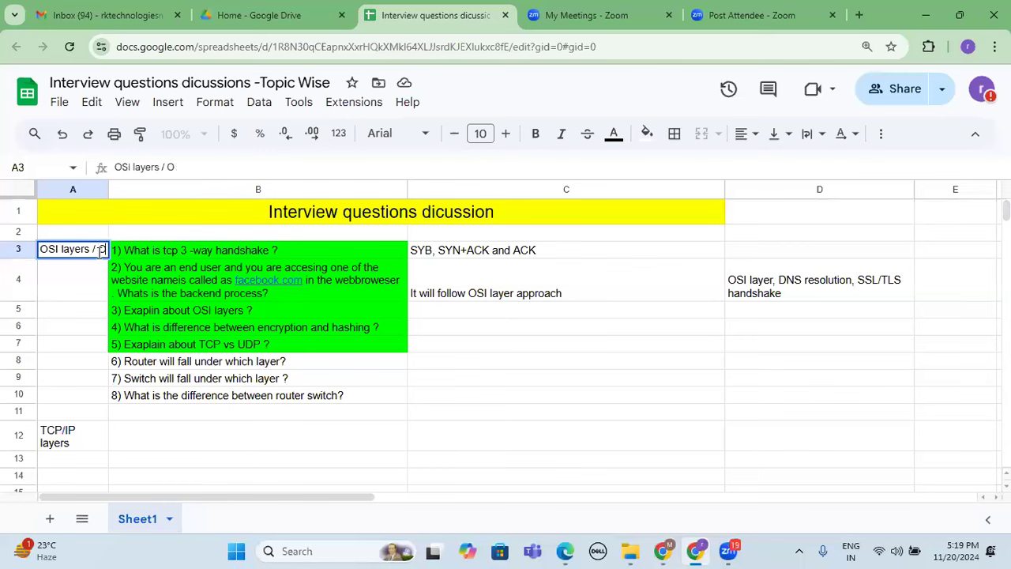
type("SI refrence odwl")
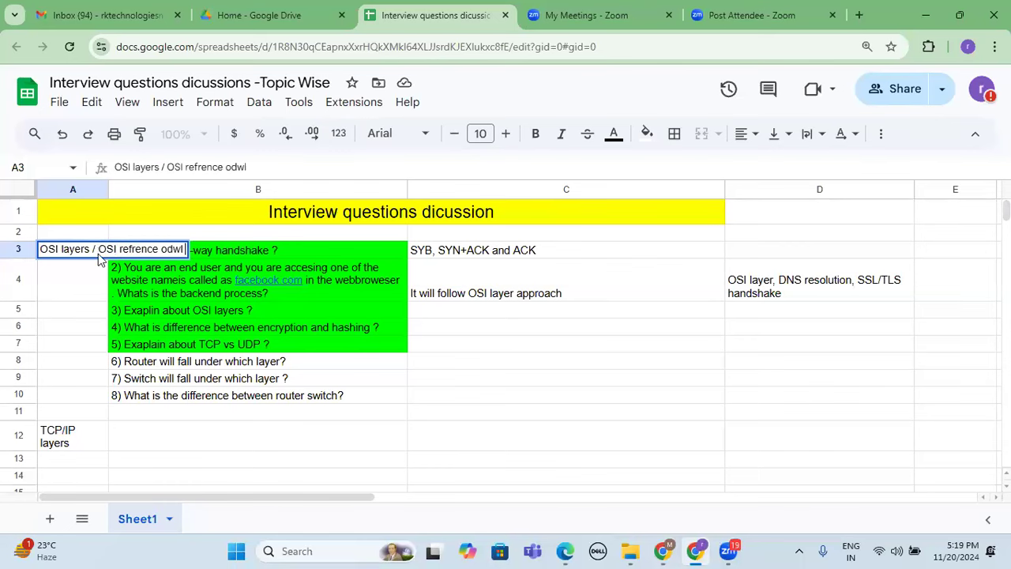
key("Return")
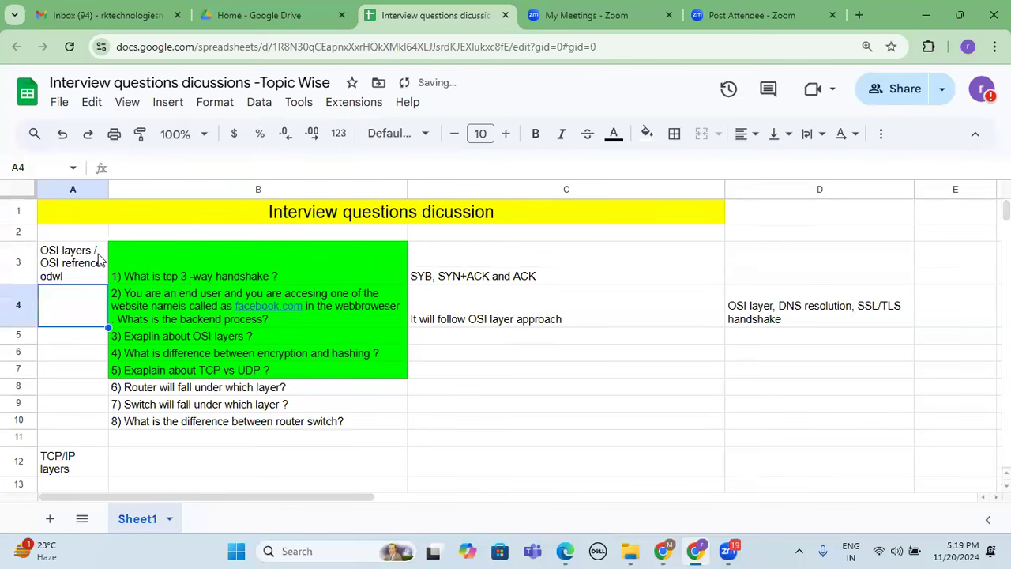
Enter the question "1) What is tcp ipayers and How many tcp lyers are there?" in cell B12.
scroll(99, 262, "down", 2)
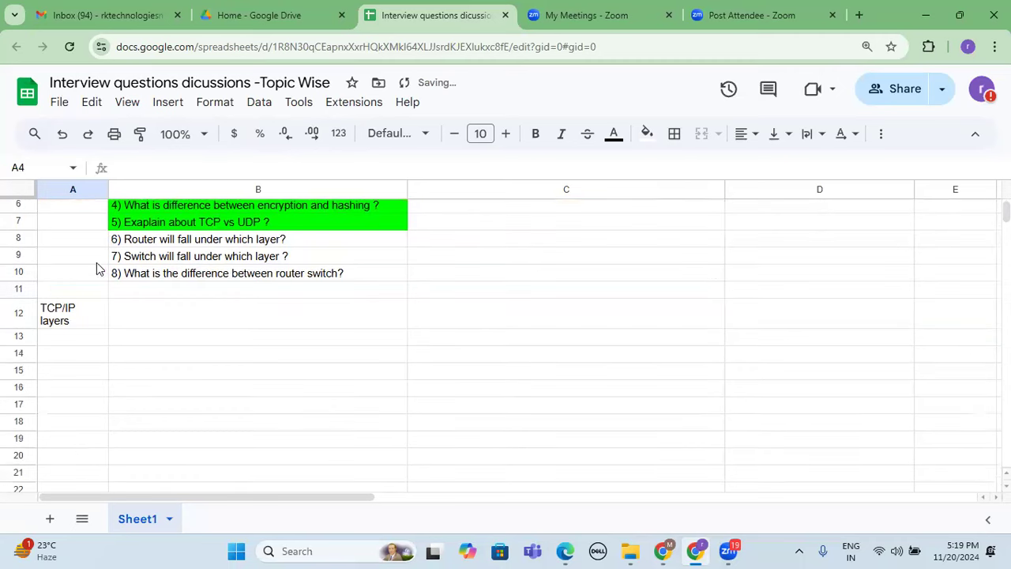
left_click(143, 320)
scroll(160, 351, "up", 1)
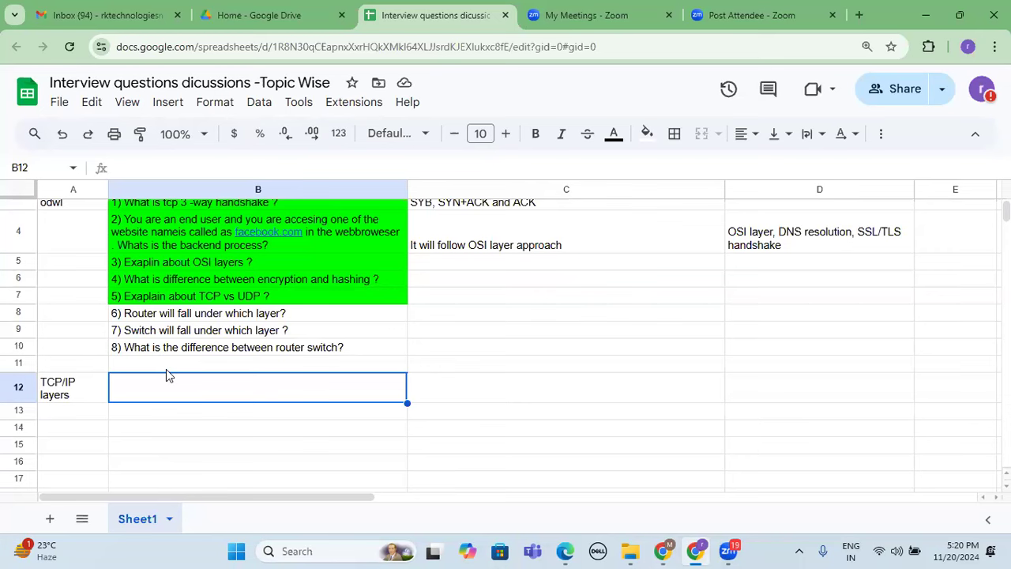
type("1) What is tcp ipay")
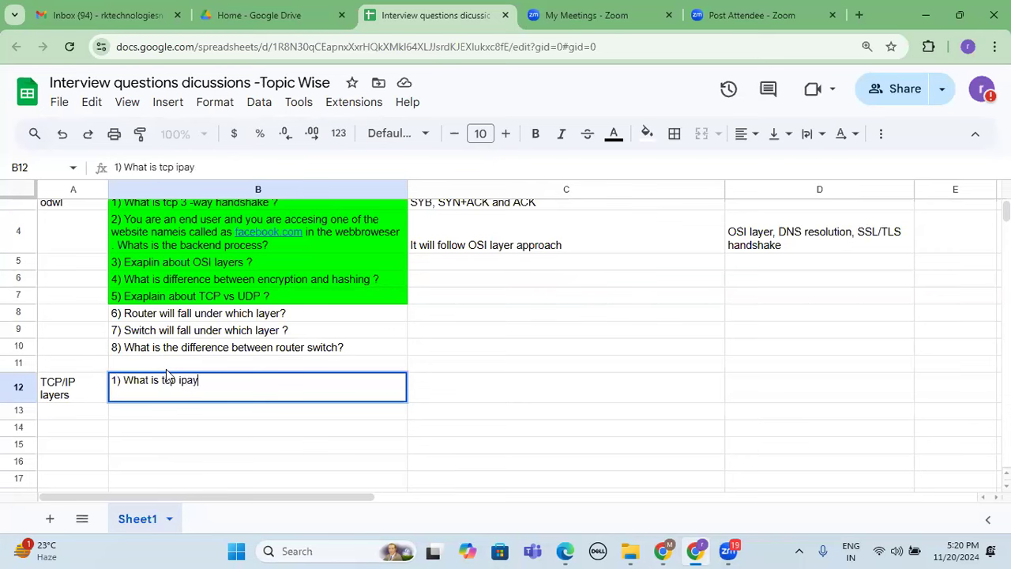
type("ers and How ")
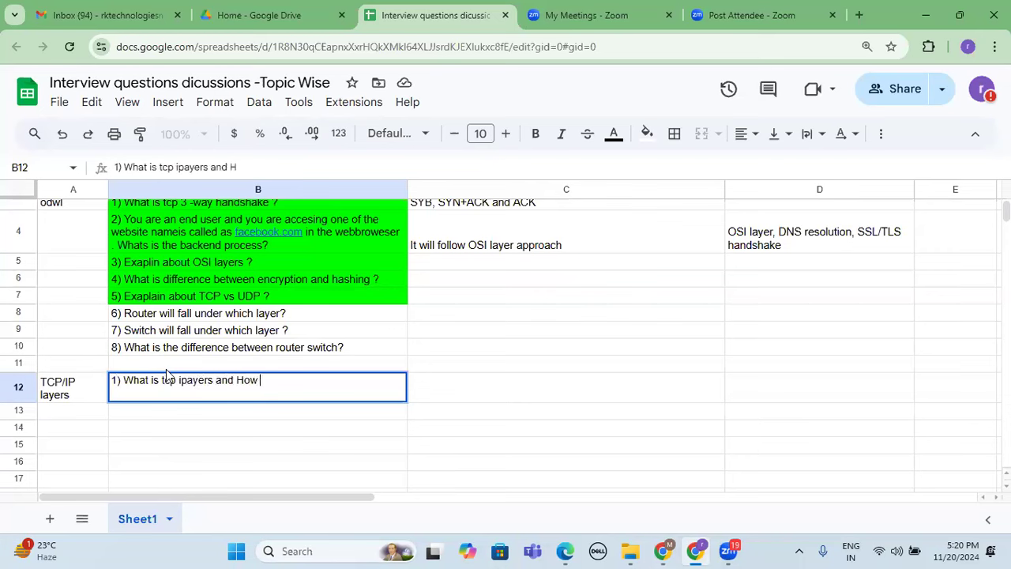
type("many tcp l")
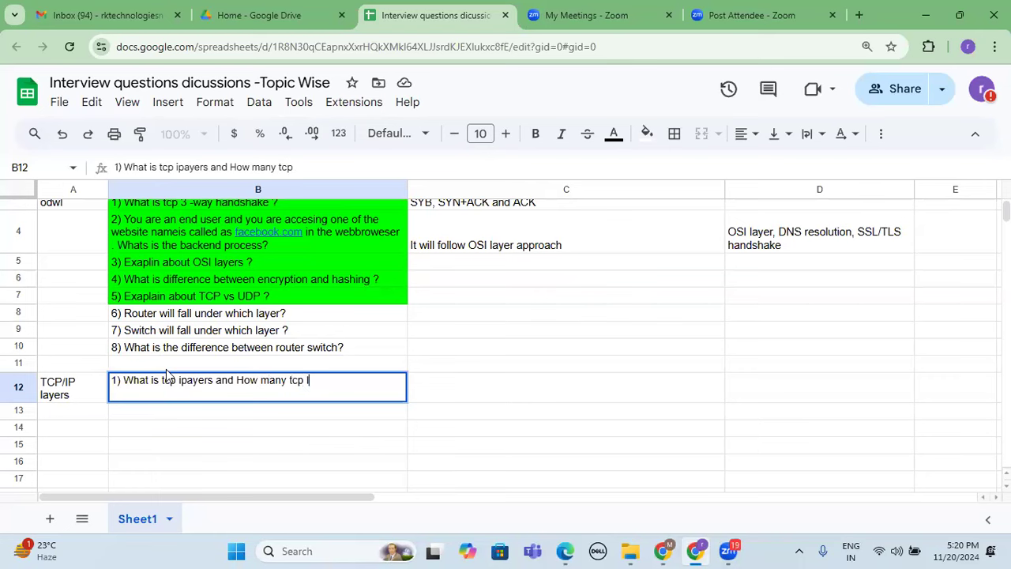
type("yers are there?")
key("Return")
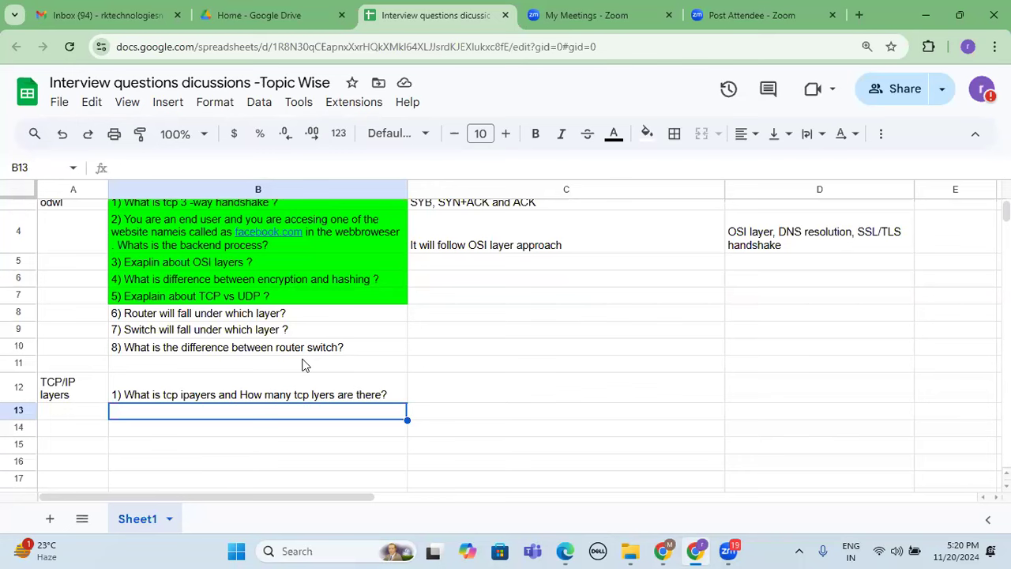
Enter the question "2) Do you have exp Wire shark?" in cell B13.
type("2)")
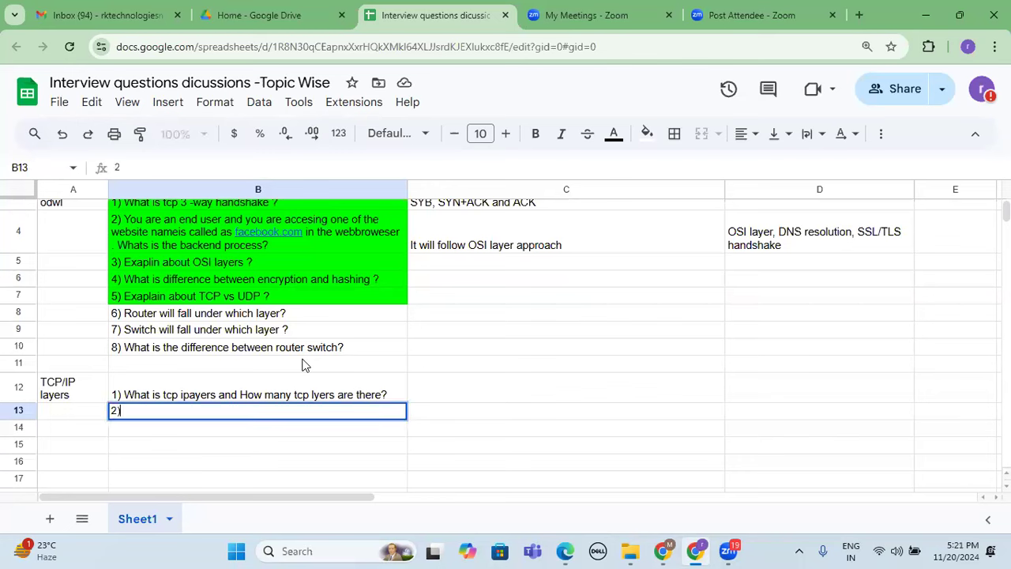
type(" Do you have exp")
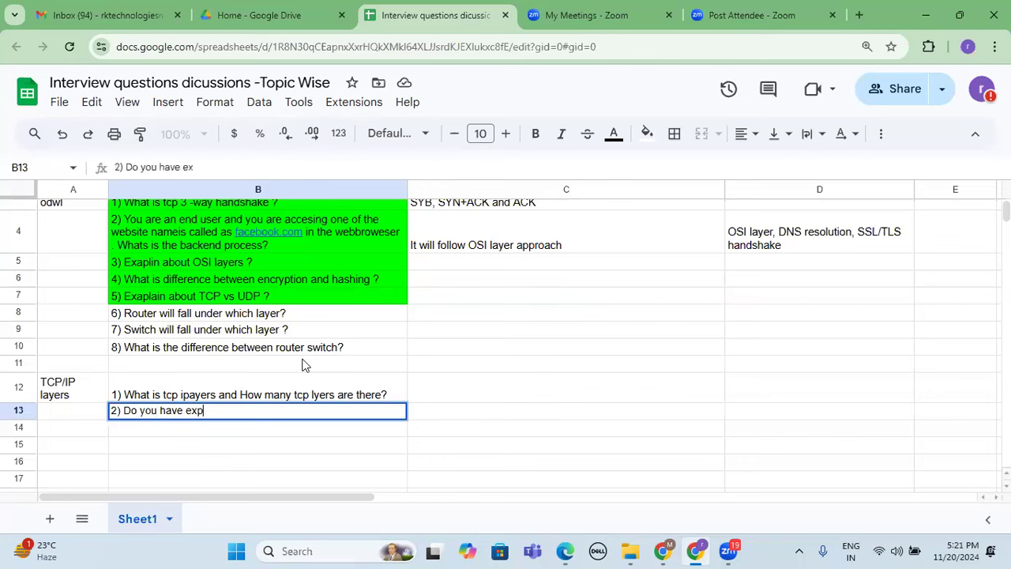
type(" Wire shark?")
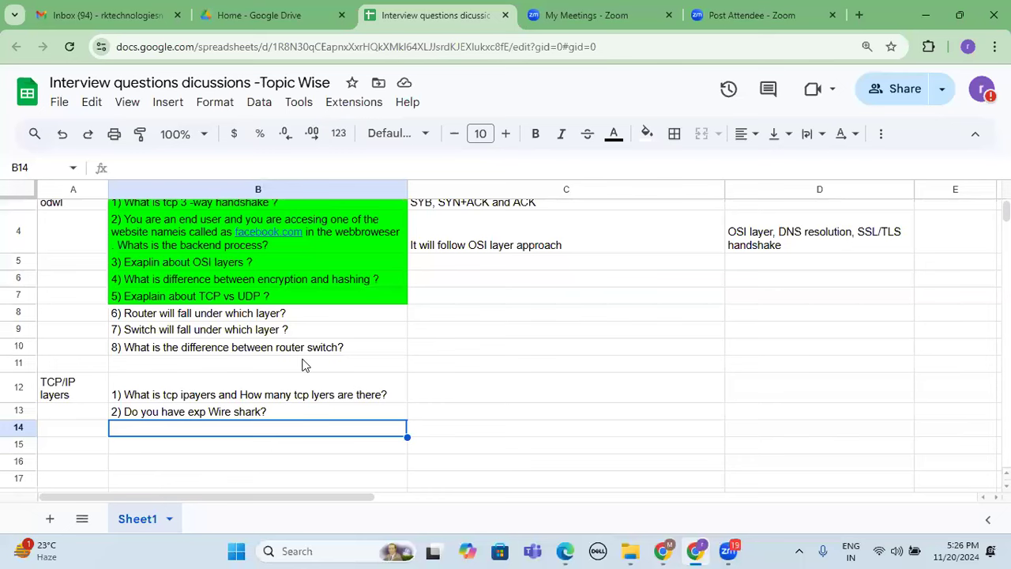
Enter the question "3) What is the difference between TCP/IP vs OSI layers ?" in cell B14.
type("3)")
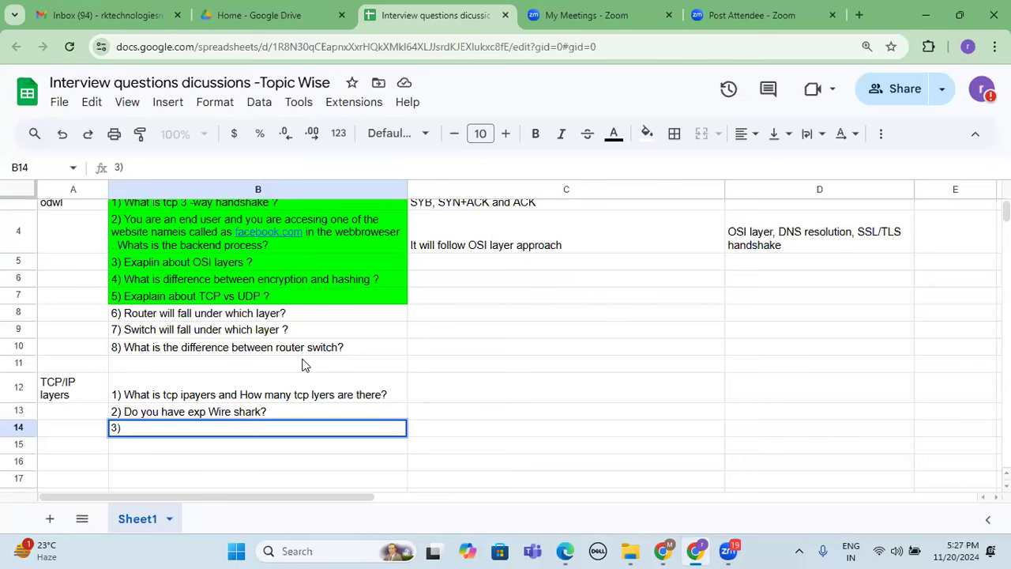
type(" What is the difference ")
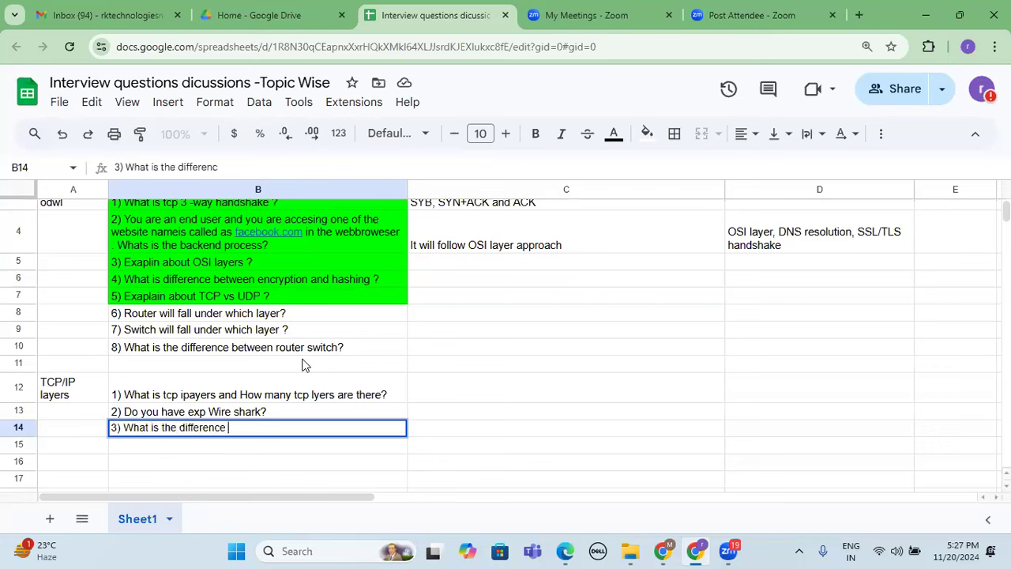
type("between T")
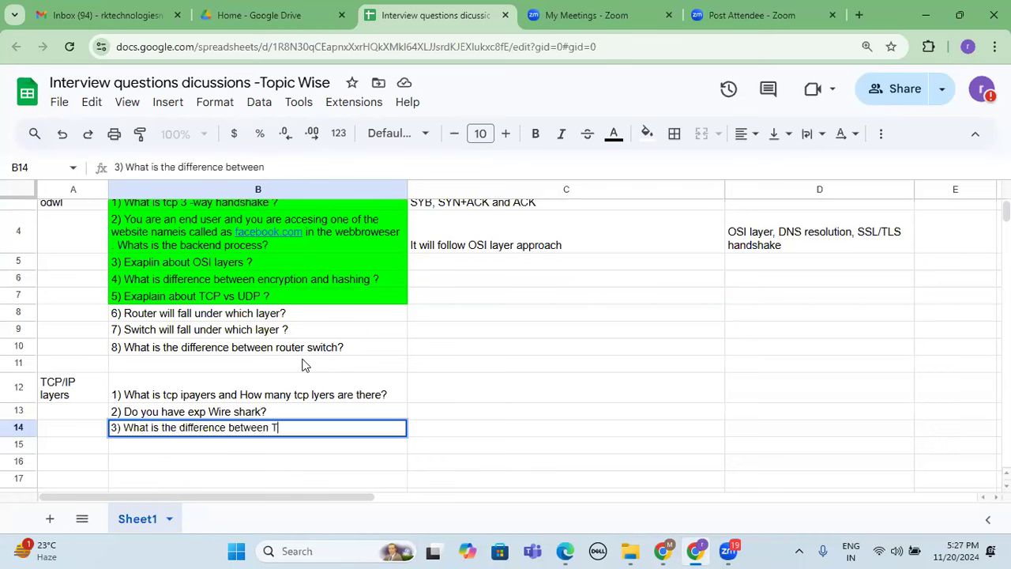
type("CP/IP vs OSI laye")
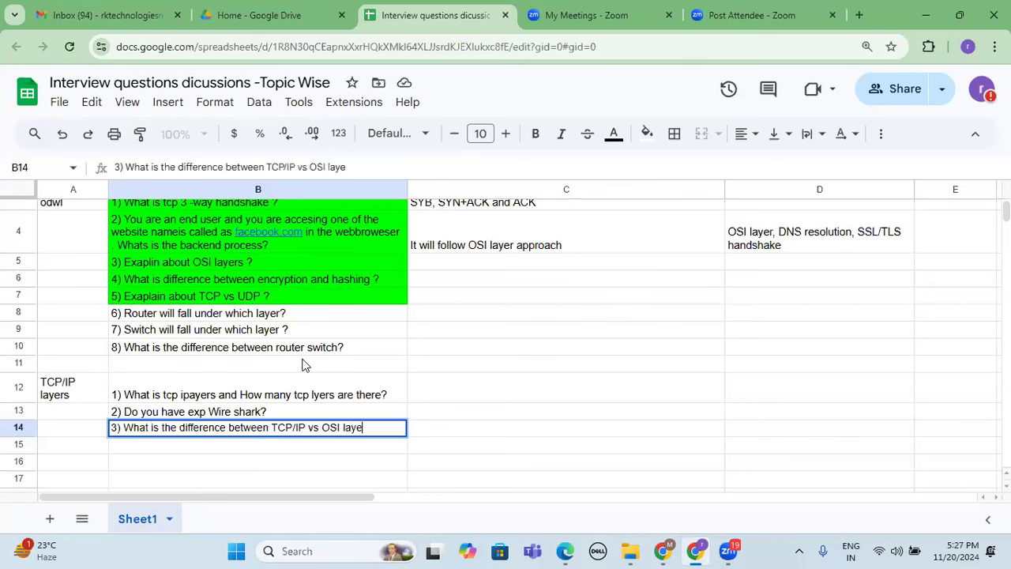
type("rs ?")
key("Return")
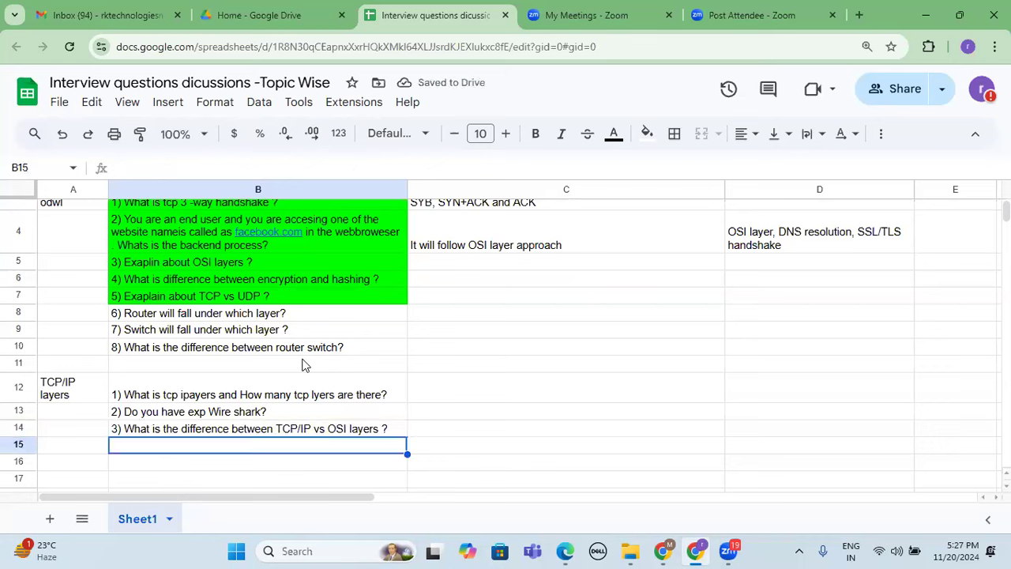
Enter the question "4) How can you do TCP dmp analysis using wireshark ?" in cell B15.
type("4) ")
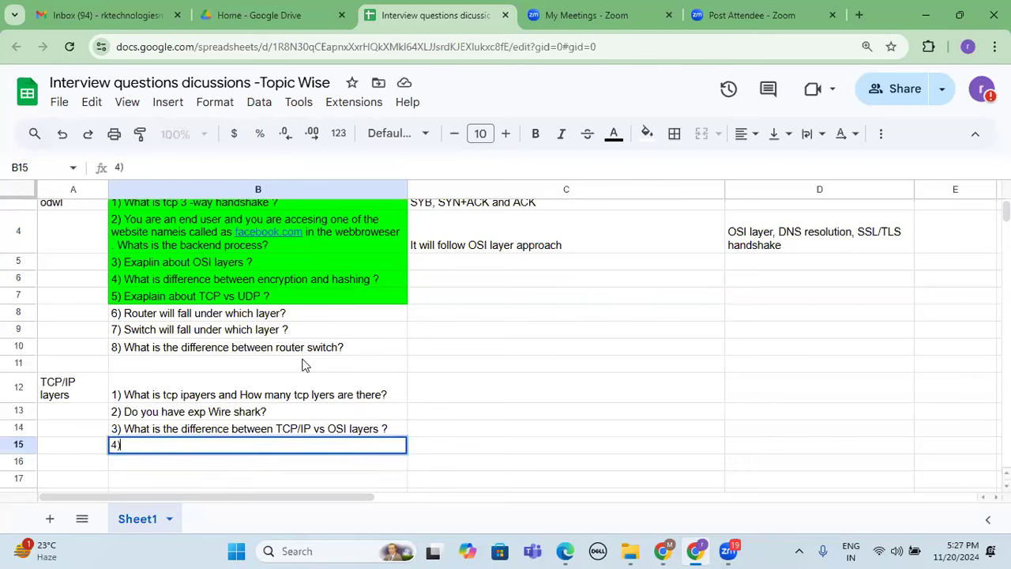
type("W")
key("BackSpace")
type("H")
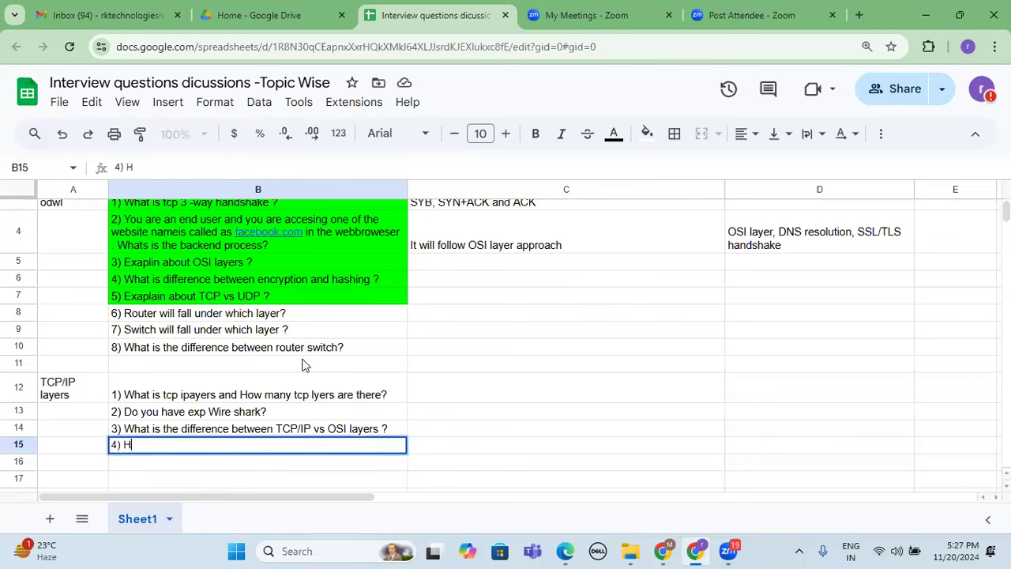
type("ow can you d")
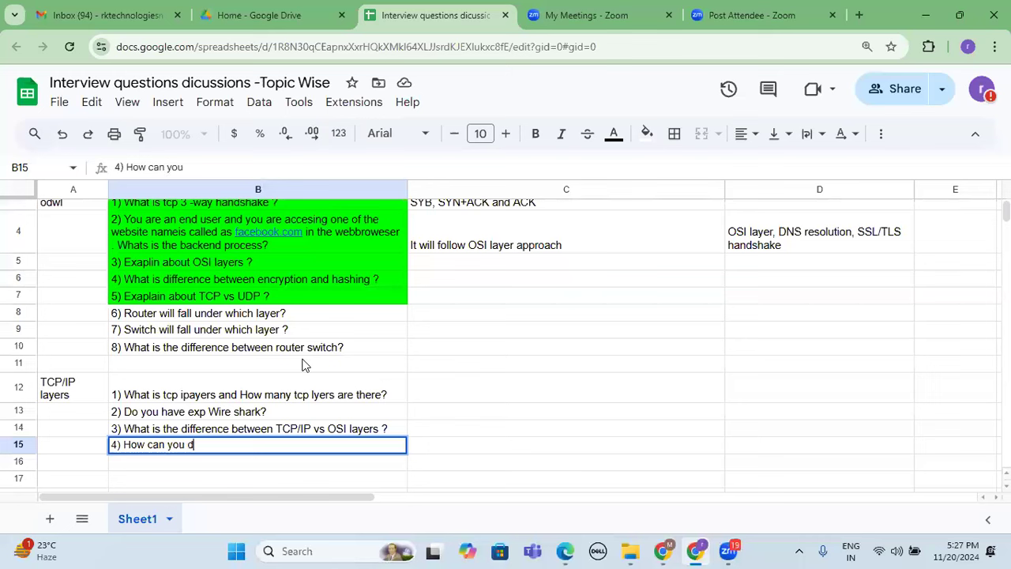
type("o TCP dm")
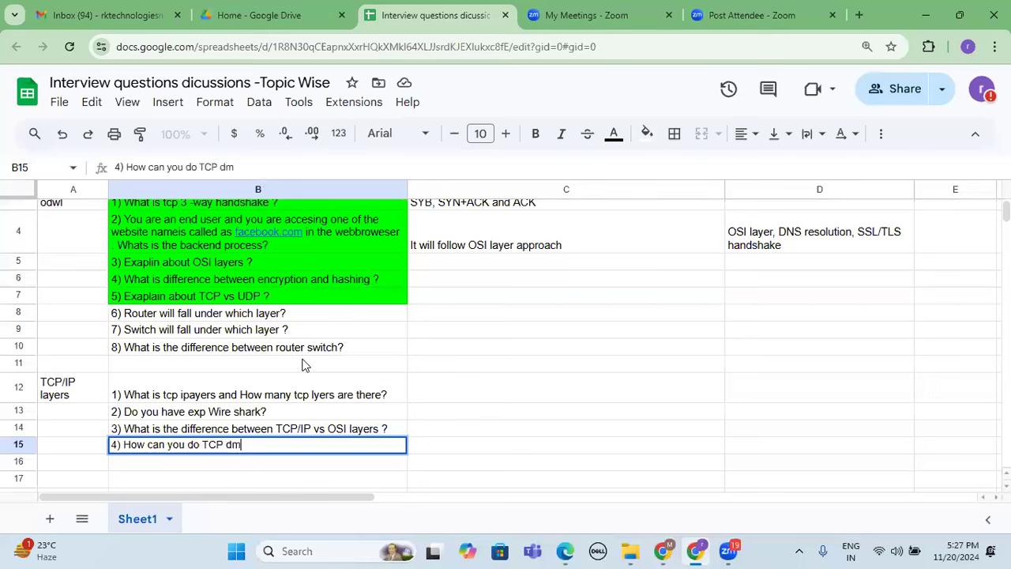
type("p analysis ")
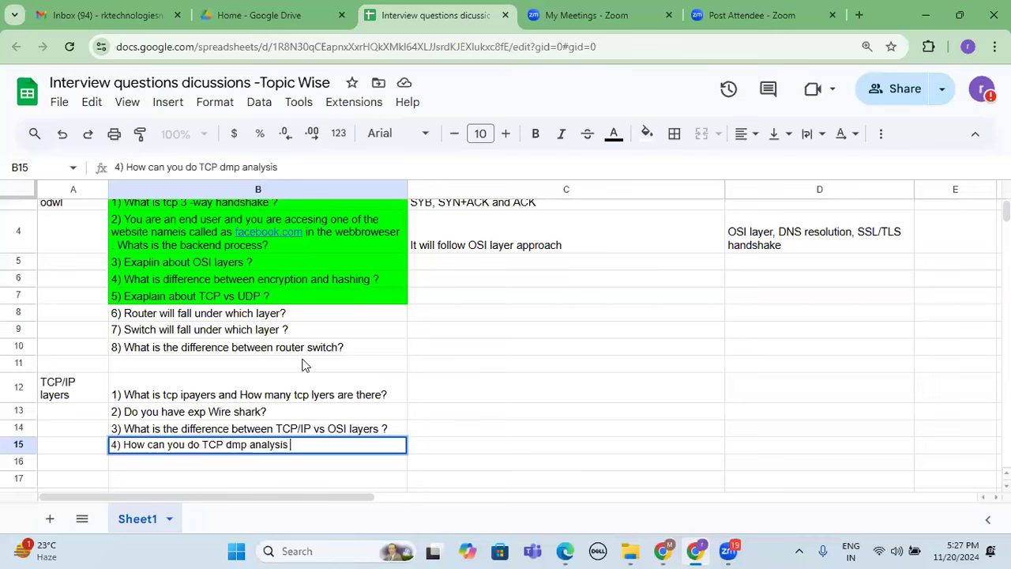
type("using wir")
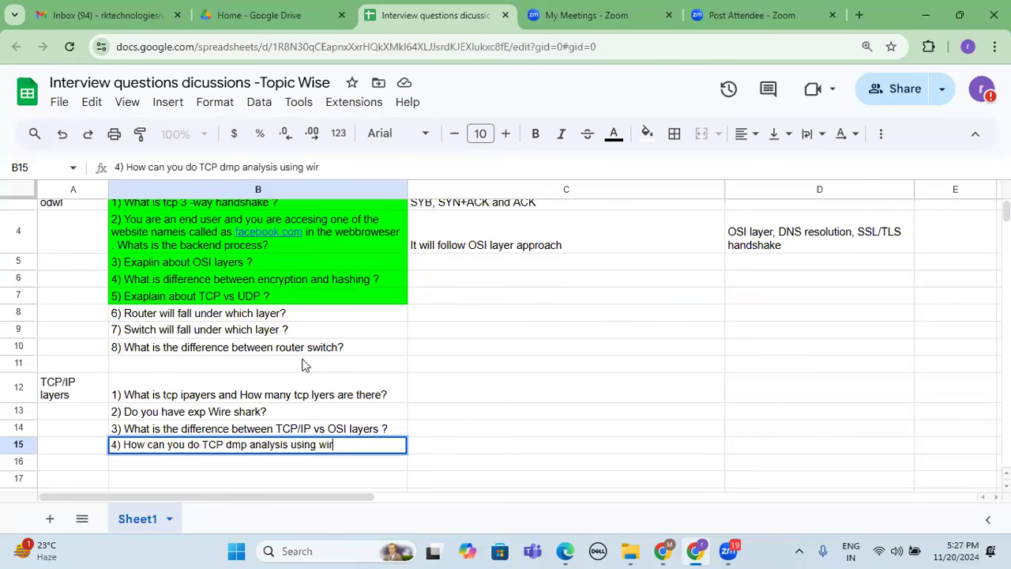
type("eshark ?")
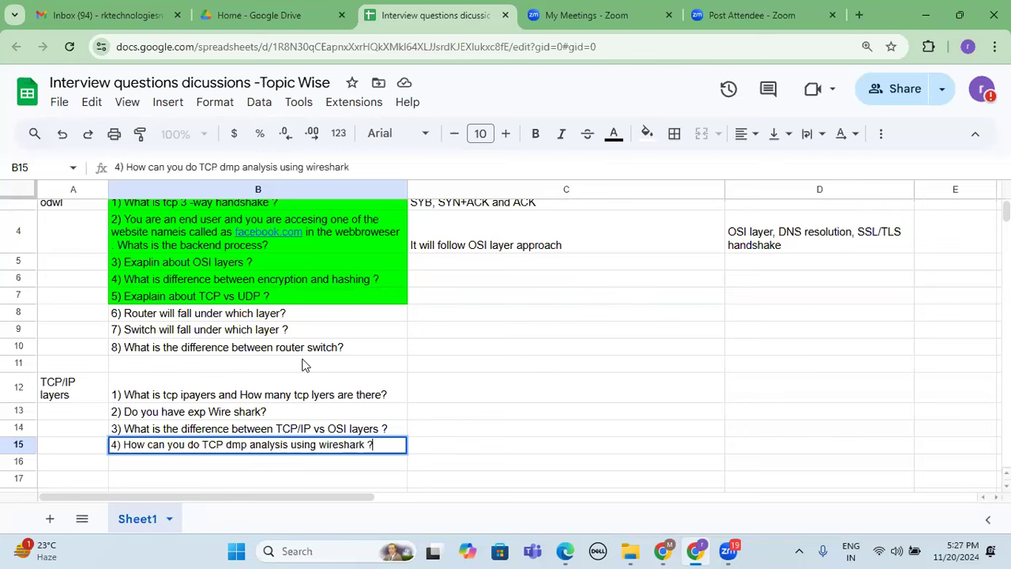
key("Return")
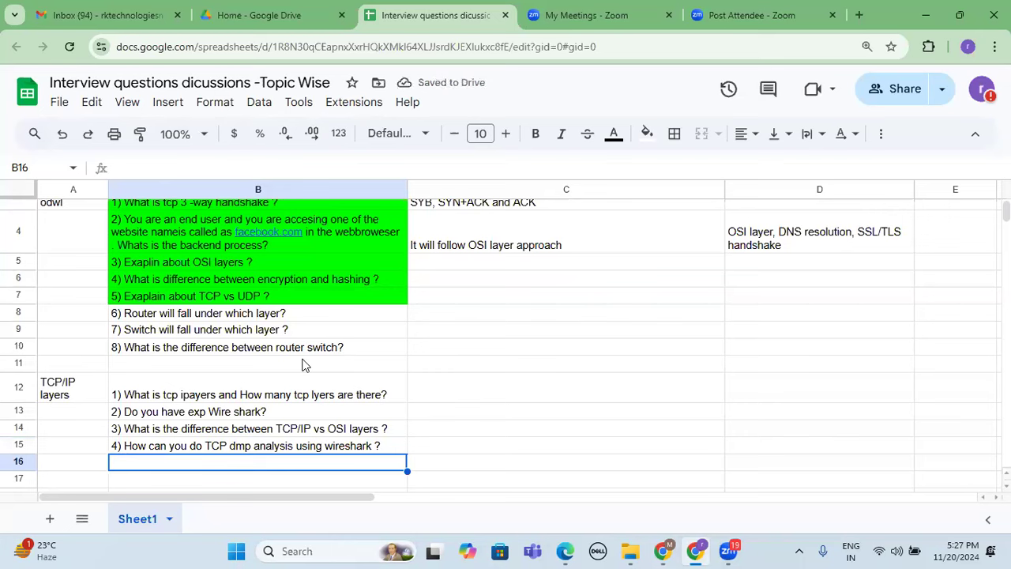
Enter the topic label "Class os IP address" in cell A17.
left_click(103, 412)
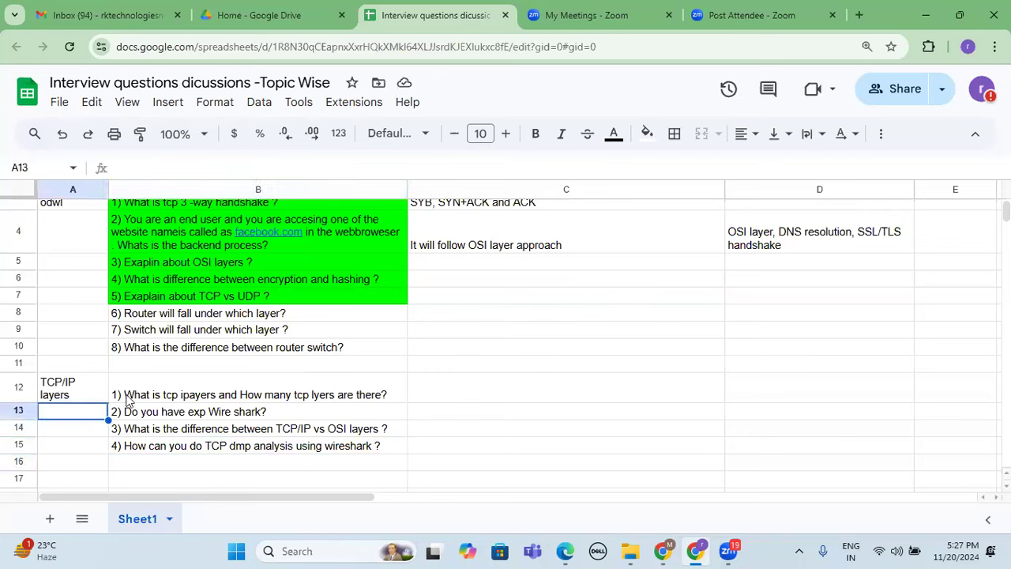
scroll(127, 402, "down", 1)
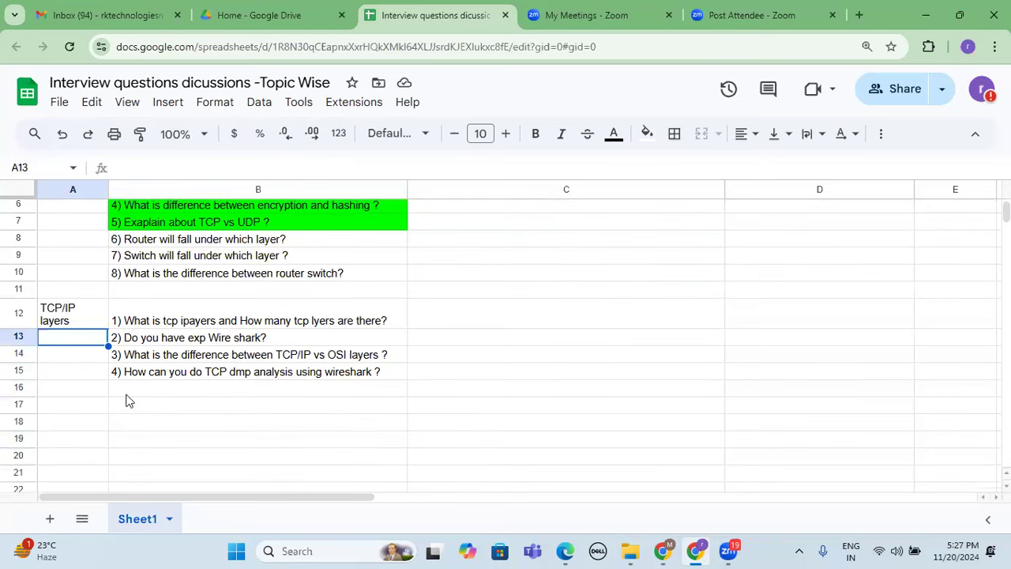
left_click(74, 406)
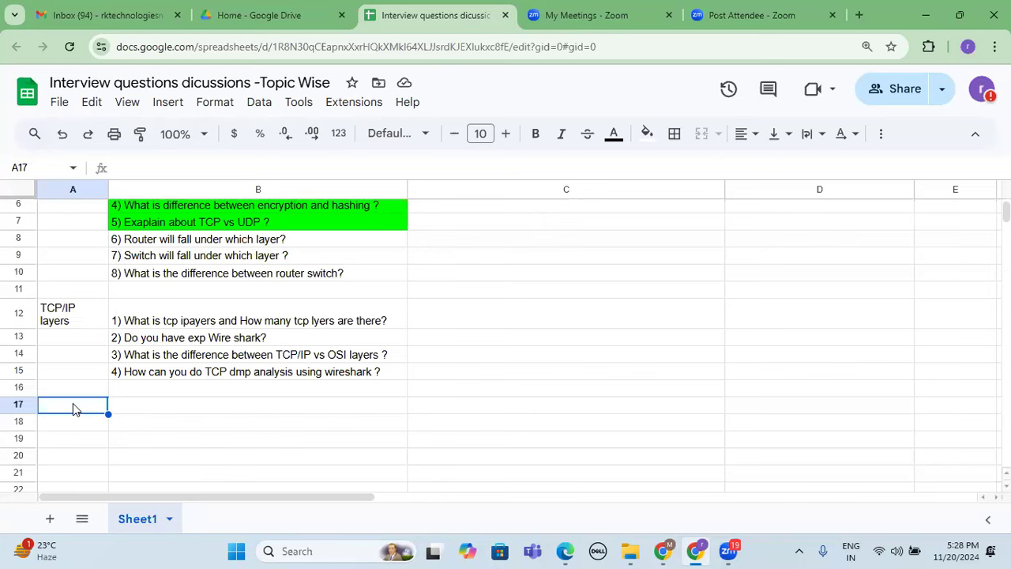
double_click(74, 404)
type("las")
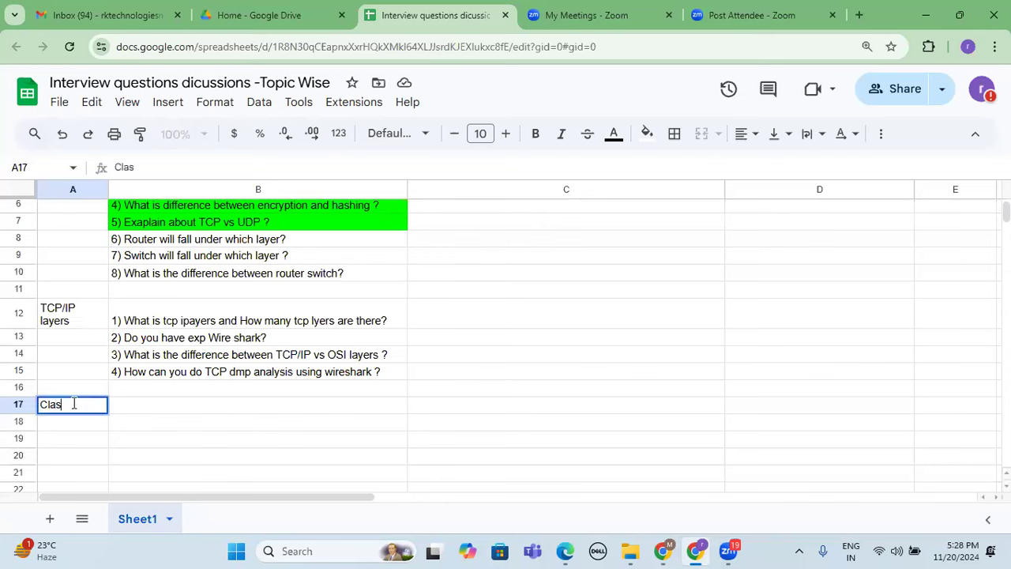
type("s os IP address")
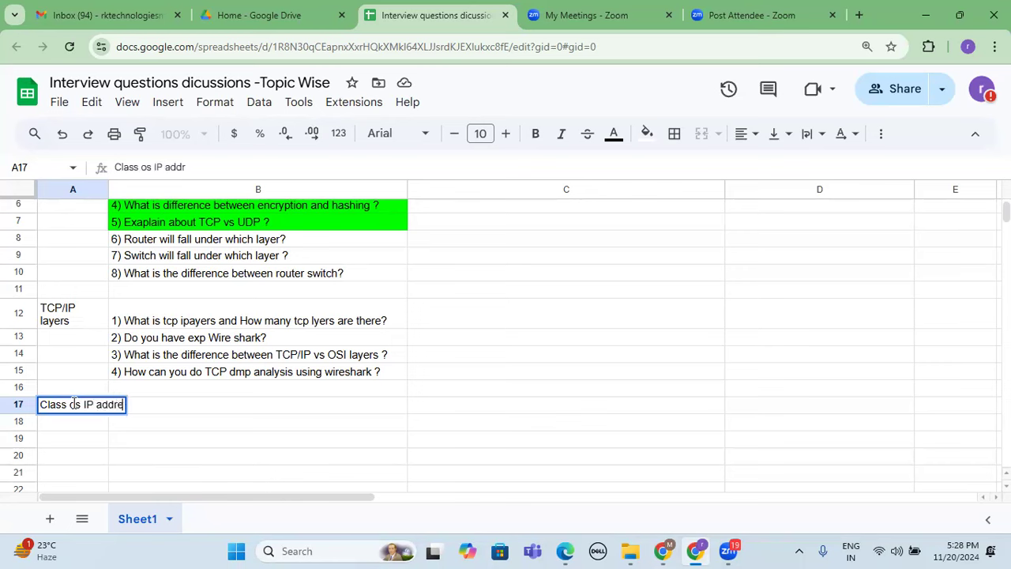
key("Tab")
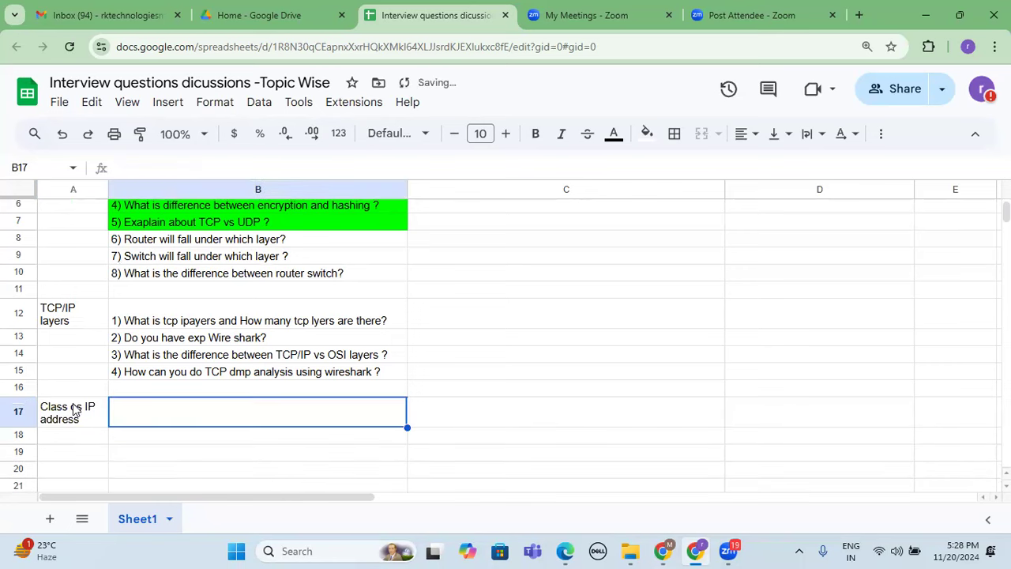
Enter the question "What are all the classes of Private IP address ranage ?" in cell B17.
type("What are pivate")
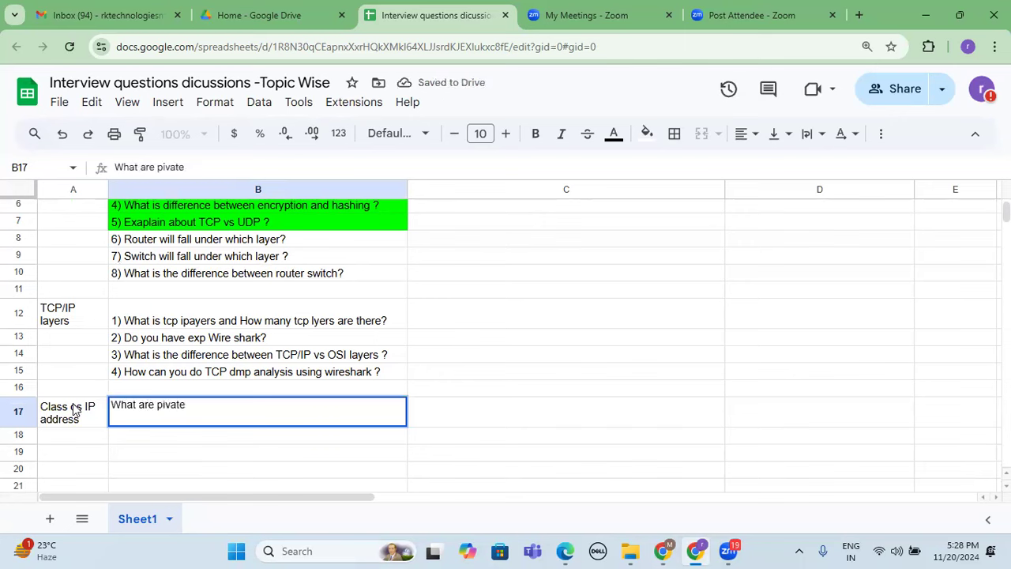
key("BackSpace")
key("BackSpace")
key("BackSpace")
key("BackSpace")
key("BackSpace")
key("BackSpace")
key("BackSpace")
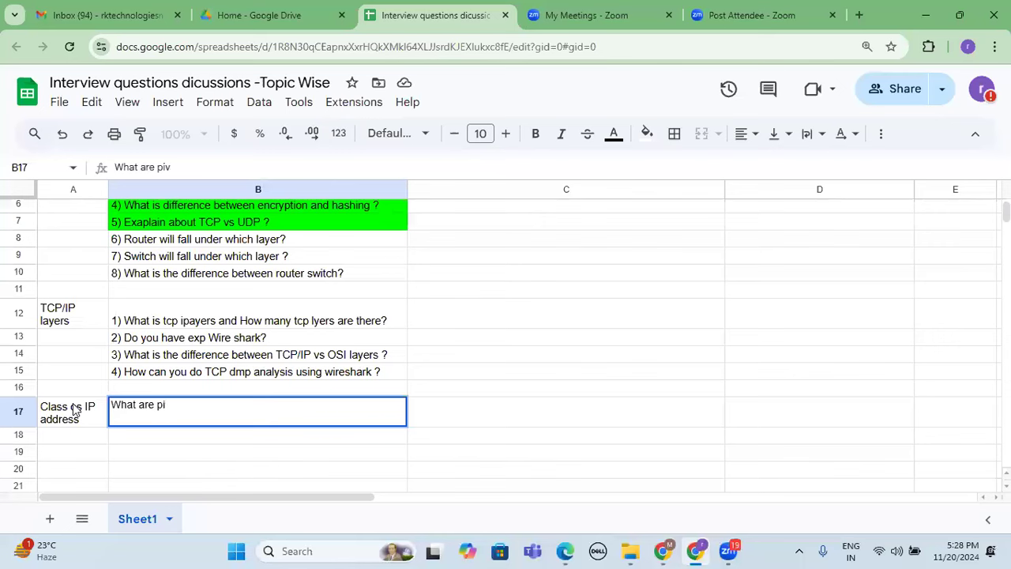
type("all the")
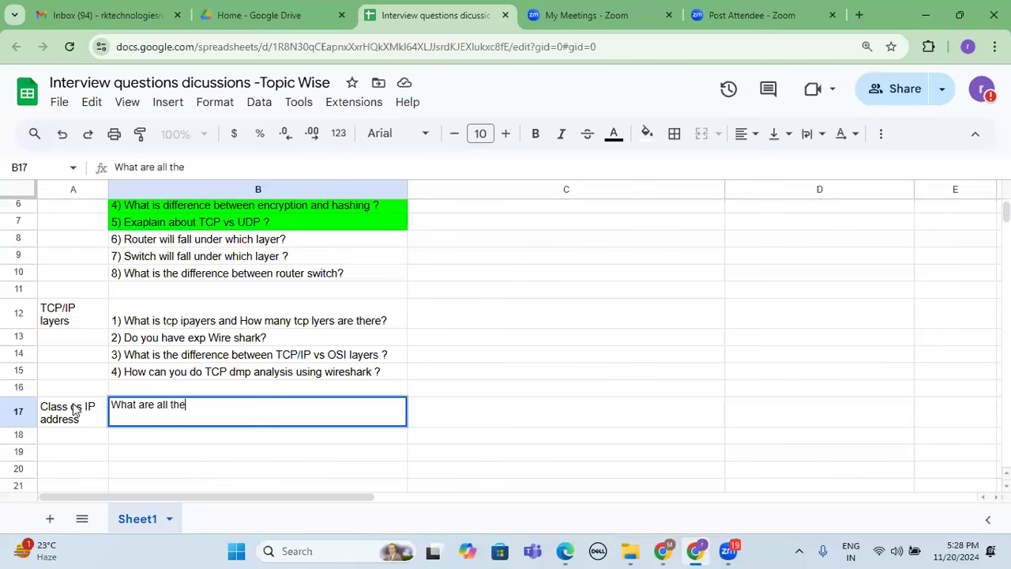
type(" classes of ")
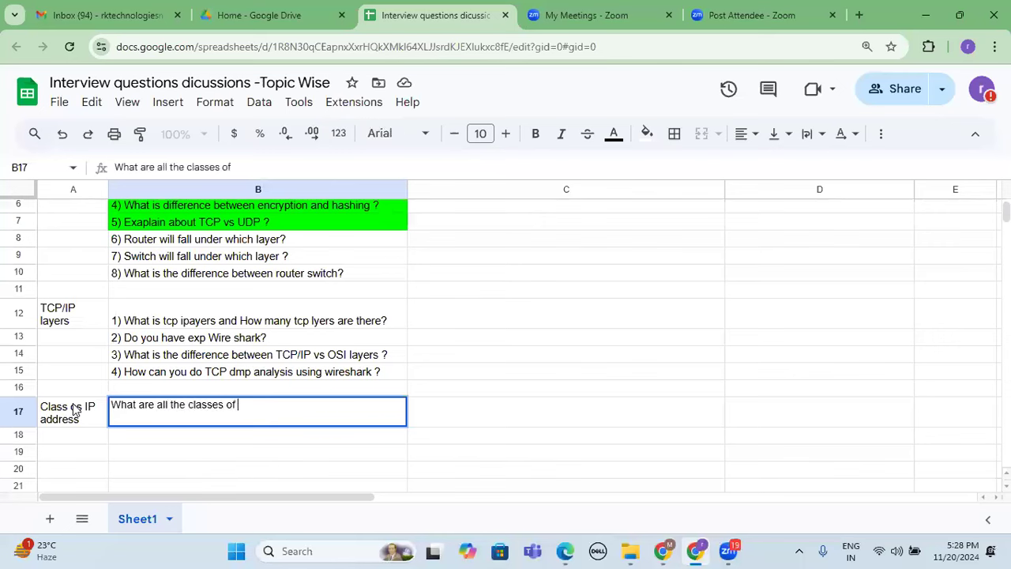
type("Private iIP ad")
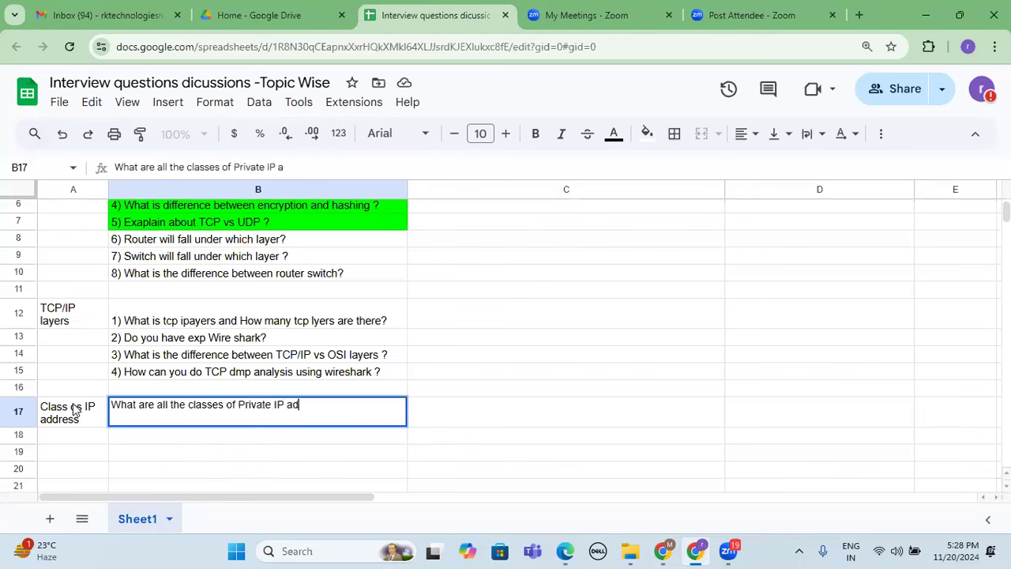
type("dress ranage ?")
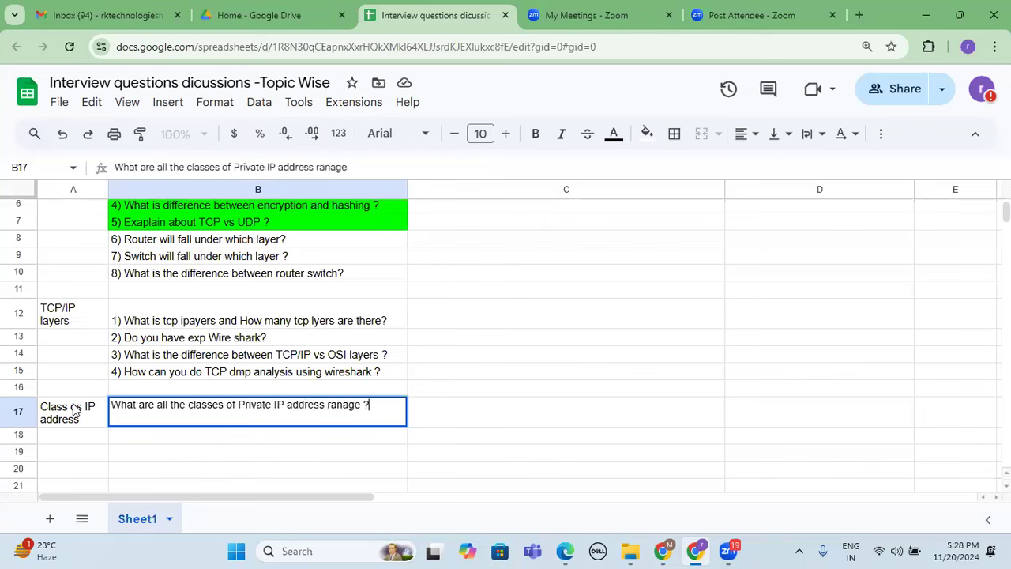
key("Return")
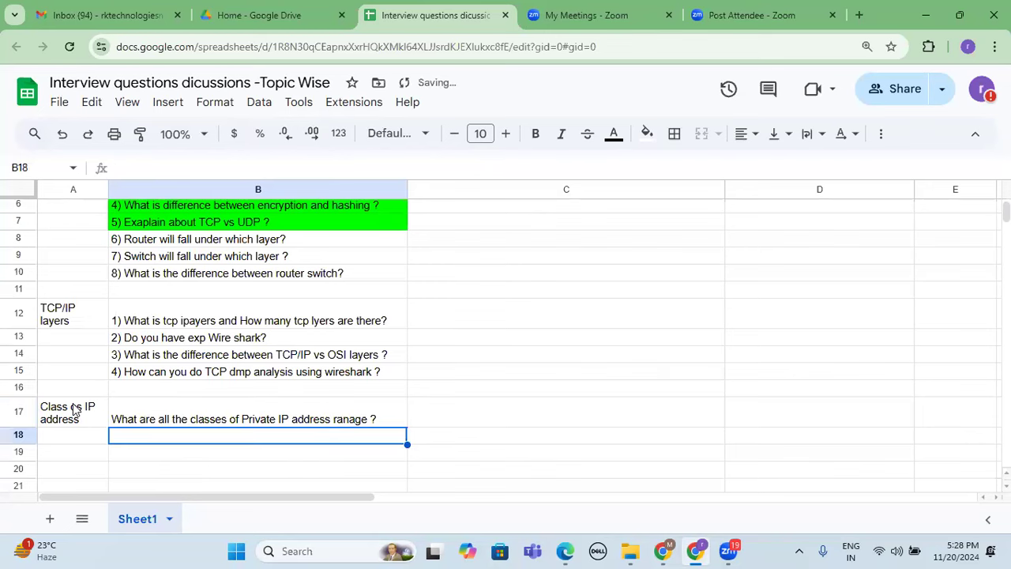
Enter the question "what are all the classfications of the ip address?" in cell B18.
type("what are")
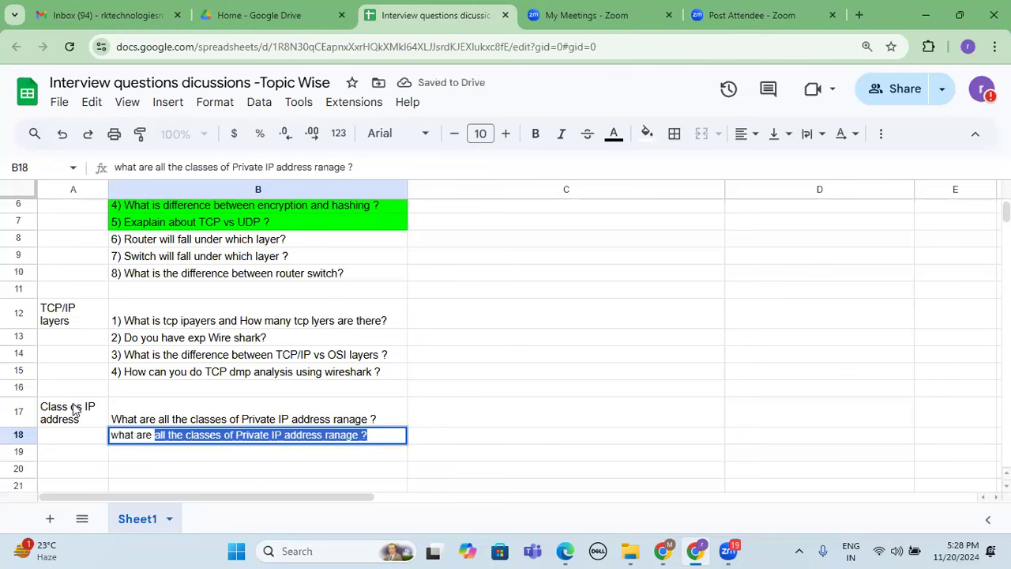
key("BackSpace")
type("a")
key("BackSpace")
type("all the classfications")
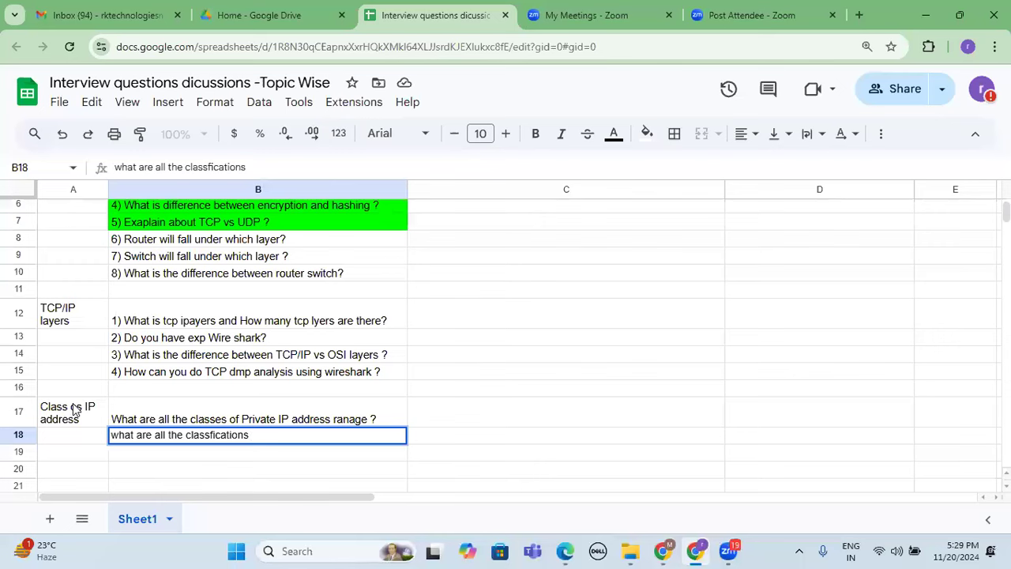
type("of the ip add")
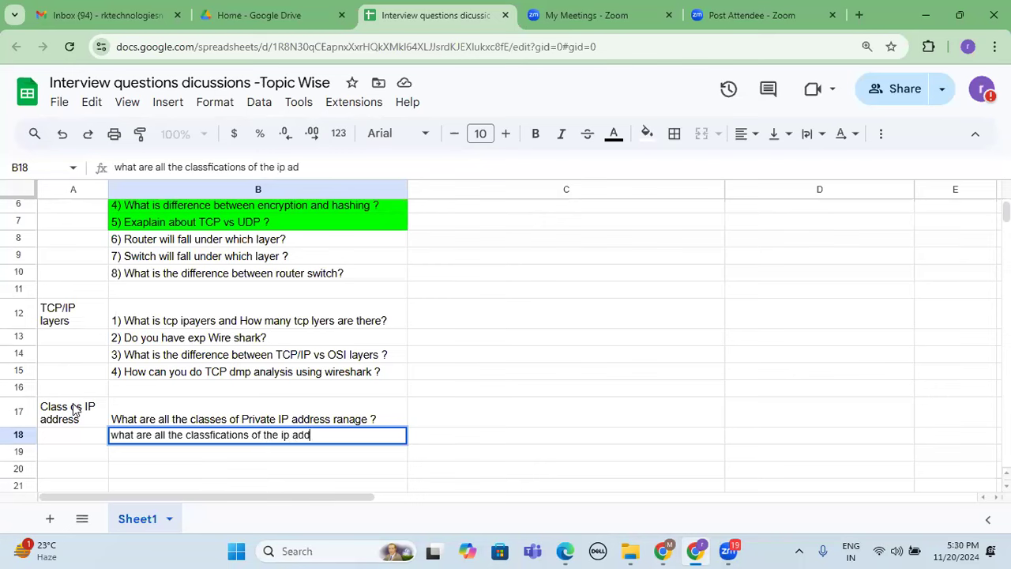
type("ress?")
key("Return")
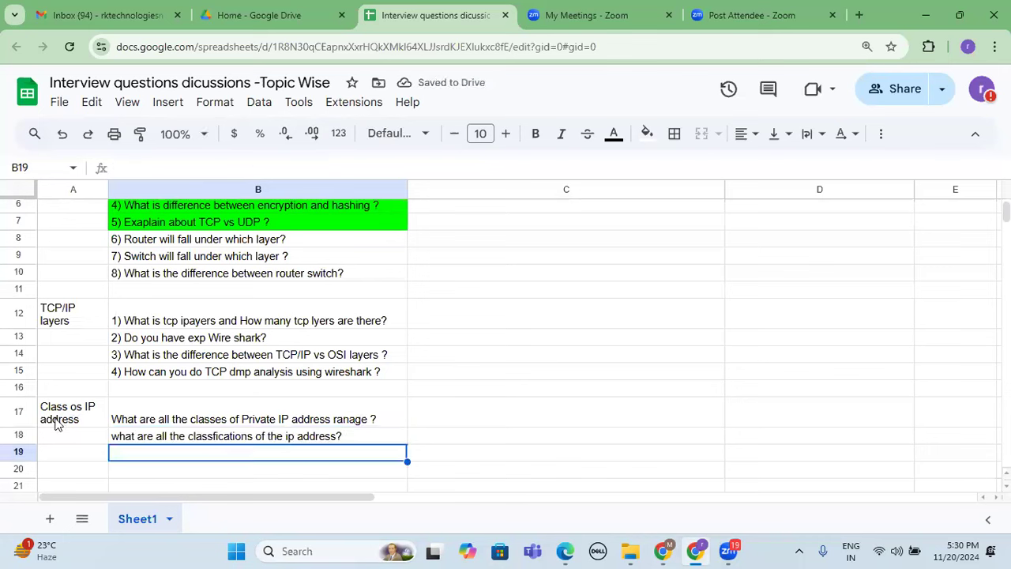
Enter the question "What is insider threat ?" in cell B19.
left_click(438, 427)
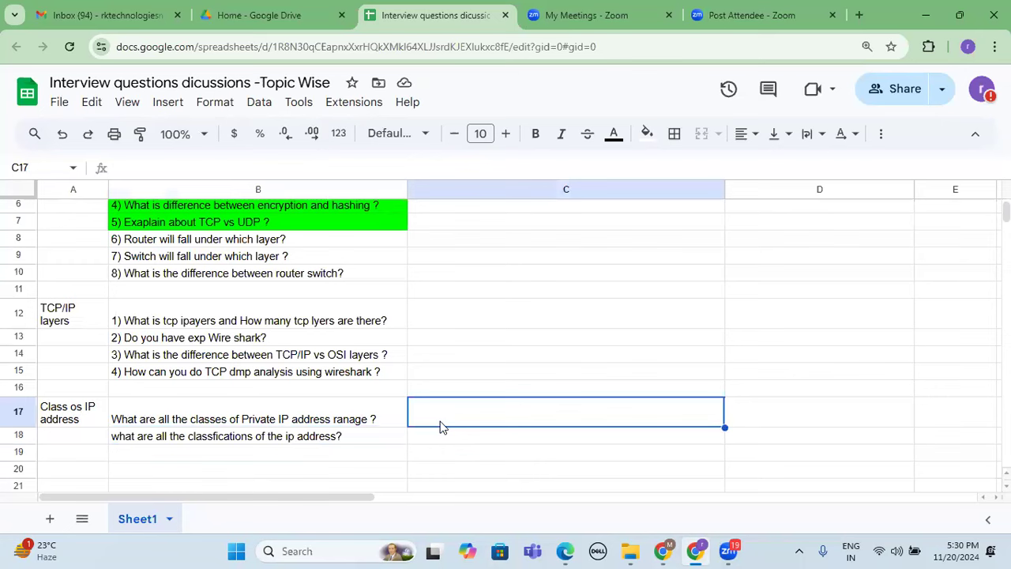
scroll(442, 427, "down", 2)
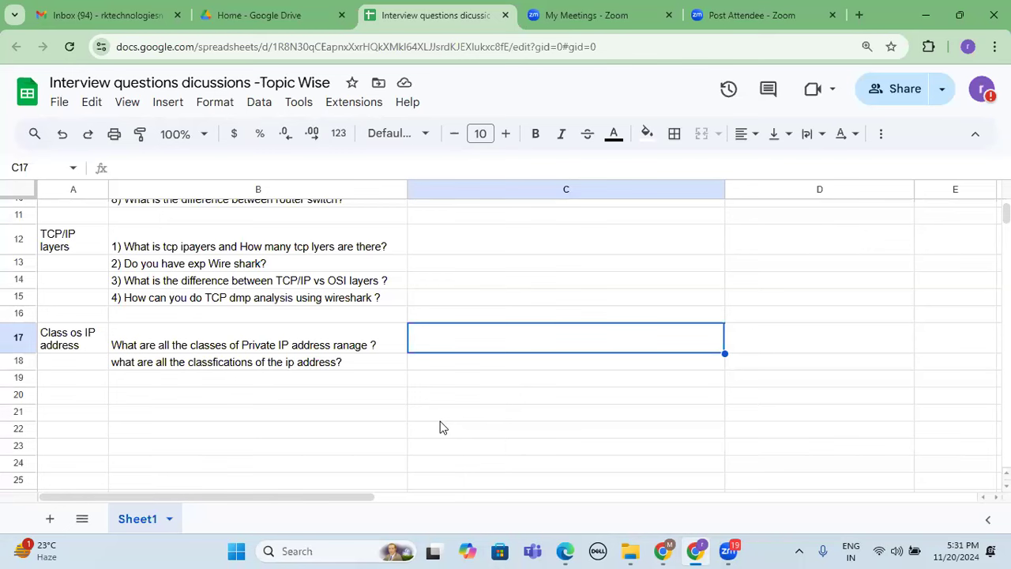
key("Down")
key("Down")
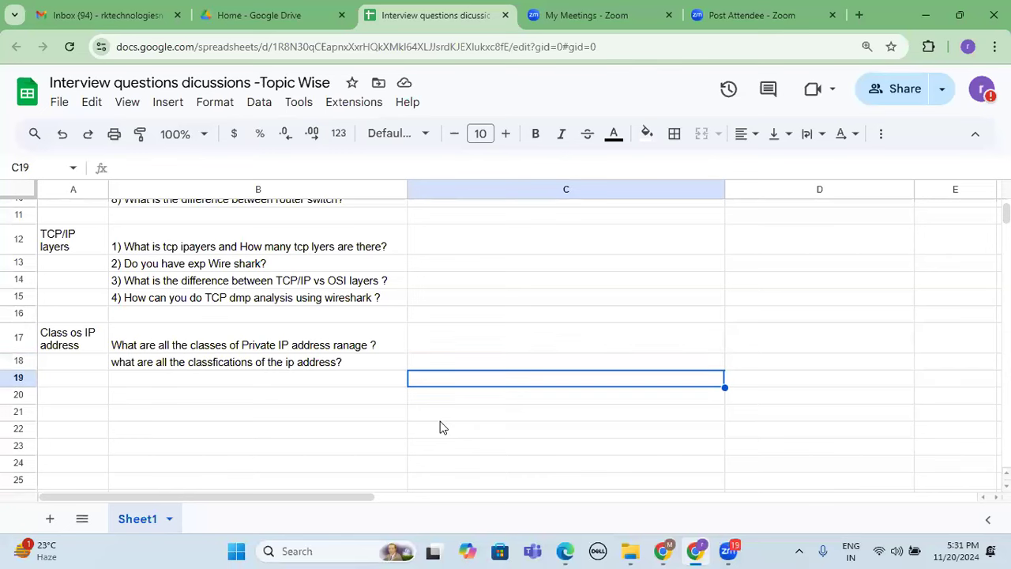
key("Left")
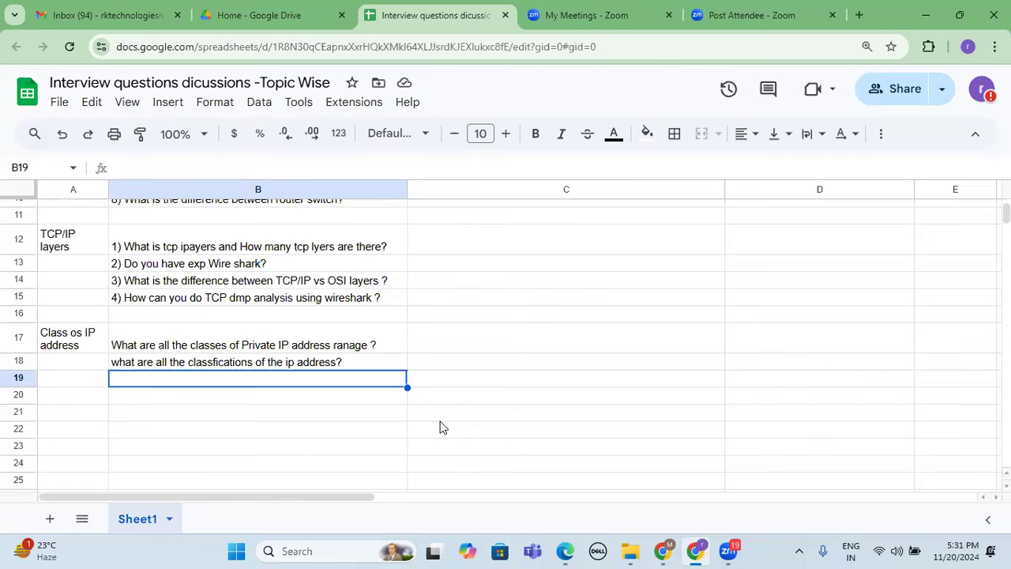
type("What is insider threat ?")
key("Return")
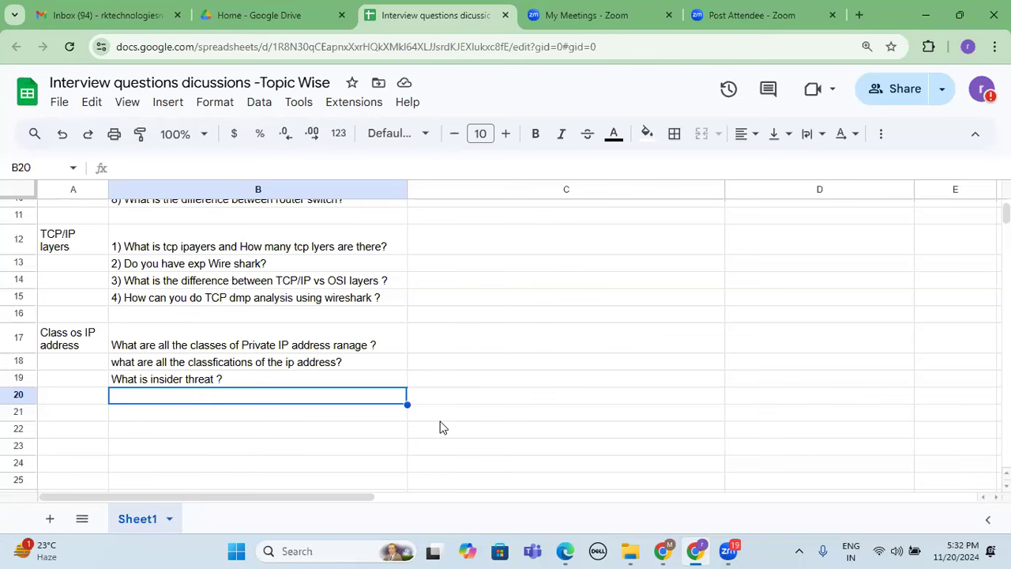
Enter the topic label "Ports and protocols ?" in cell A21, leaving row 20 blank.
key("Down")
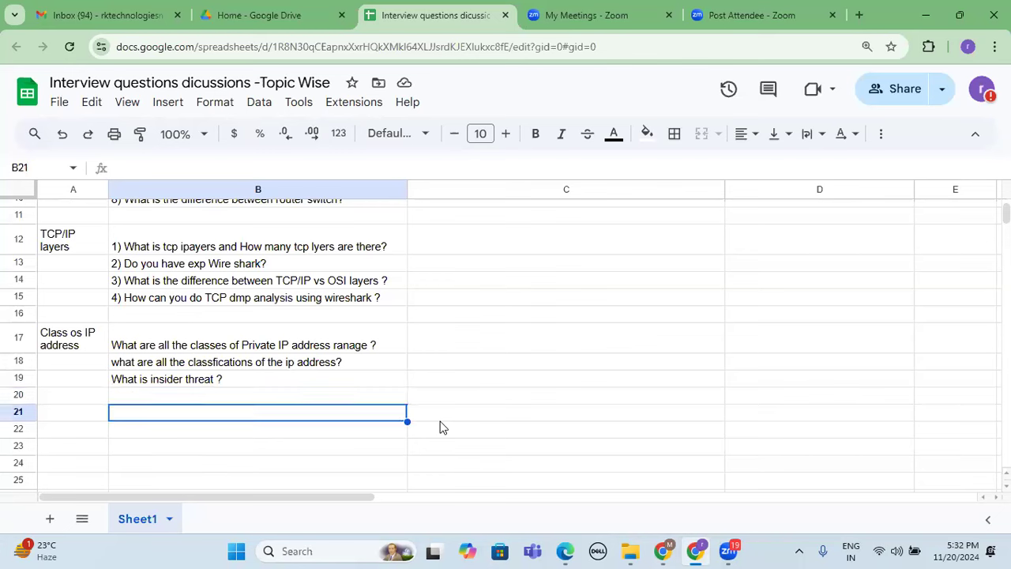
key("Left")
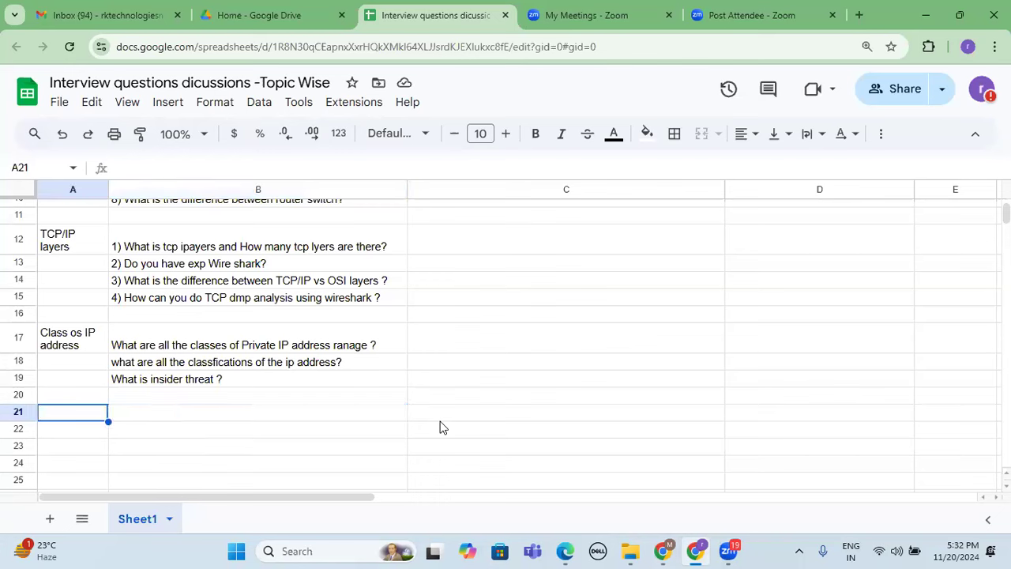
type("Ports and protocols ?")
key("Return")
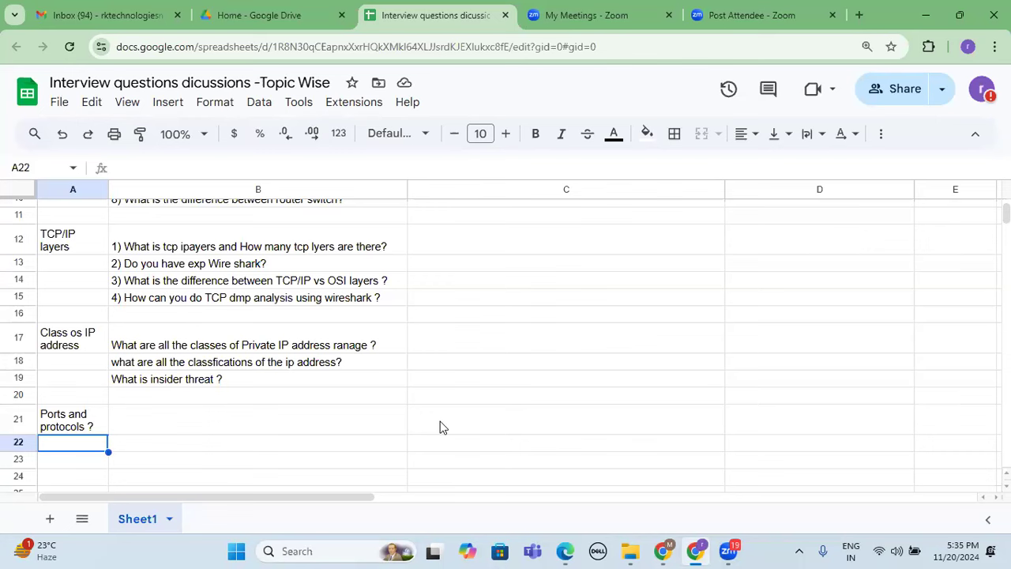
Enter the text "Read reach andvery port number and protocol ?" in cell B21 beside the ports topic.
left_click(203, 419)
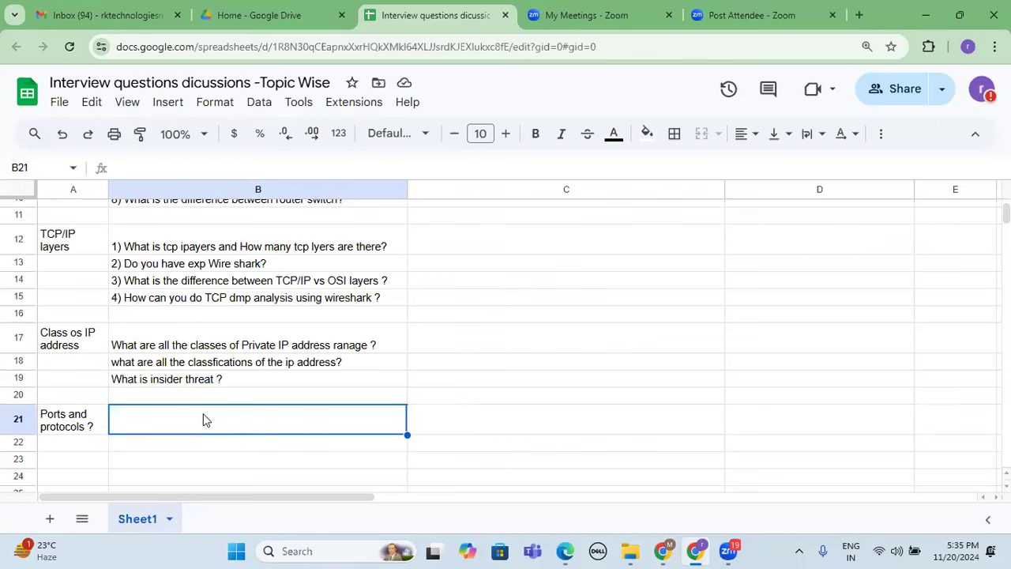
type("Read an")
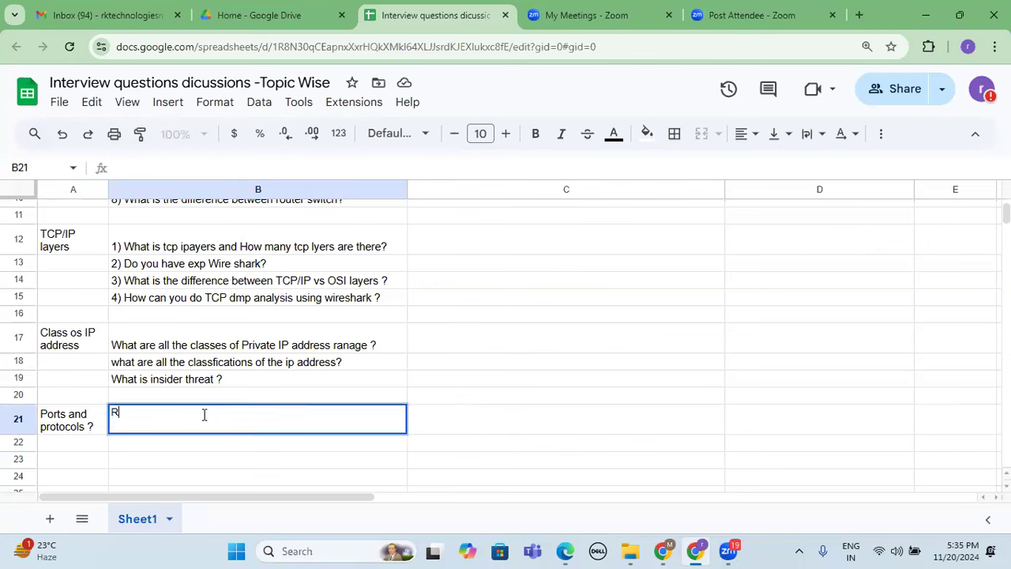
key("BackSpace")
key("BackSpace")
type("reach andve")
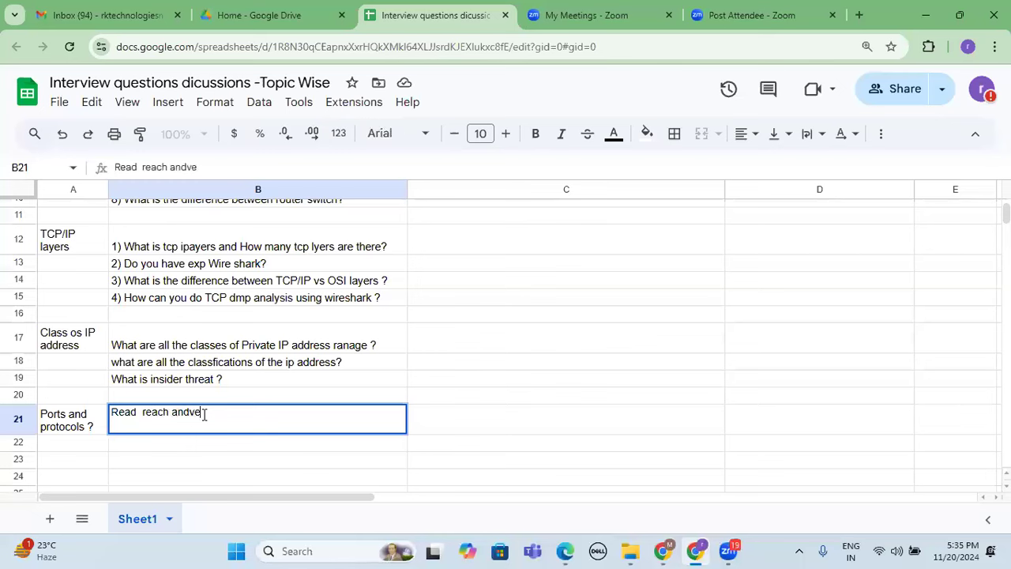
type("ry port and")
key("BackSpace")
key("BackSpace")
key("BackSpace")
type("number and ")
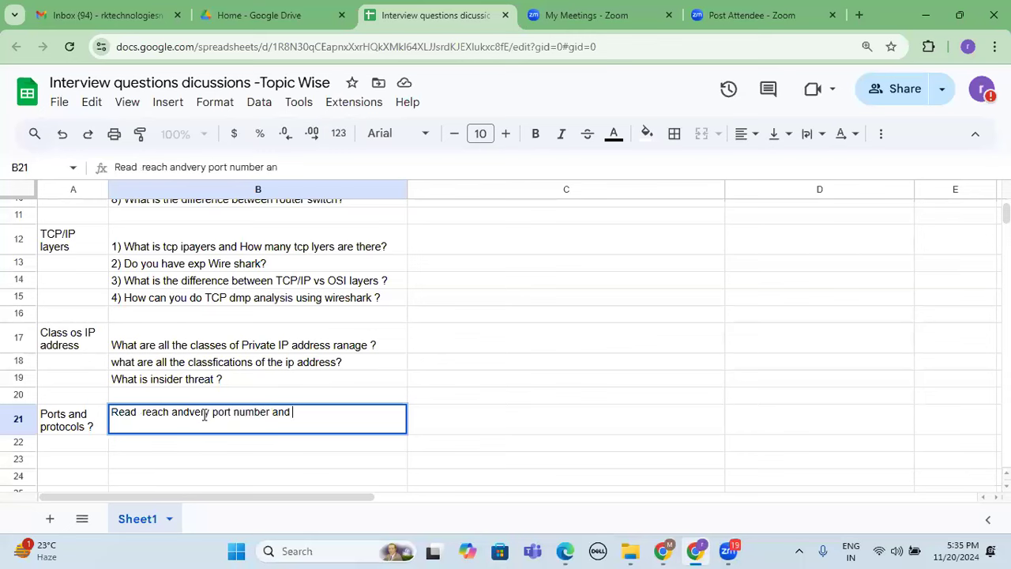
type("protocol ?")
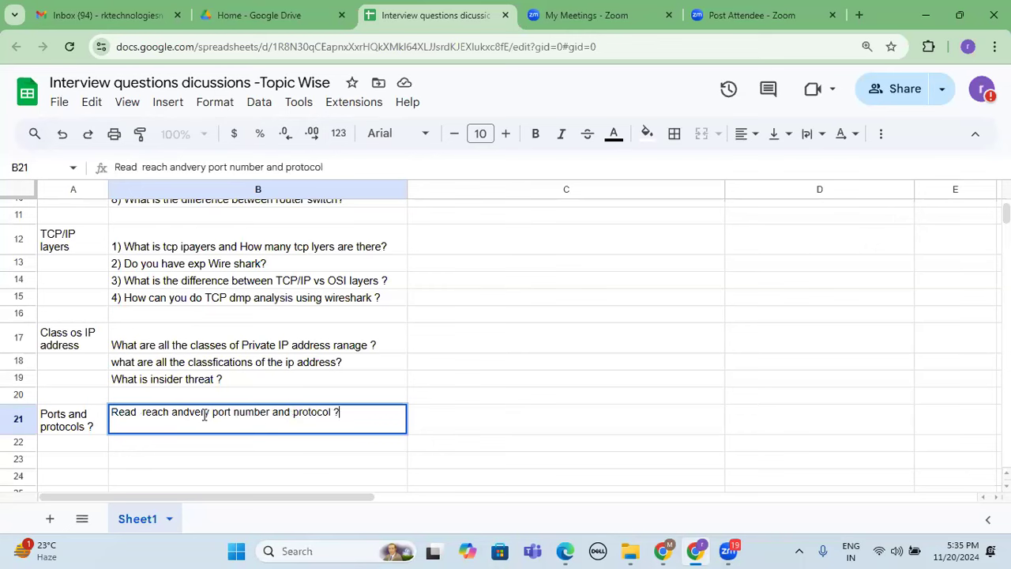
key("Return")
left_click(203, 413)
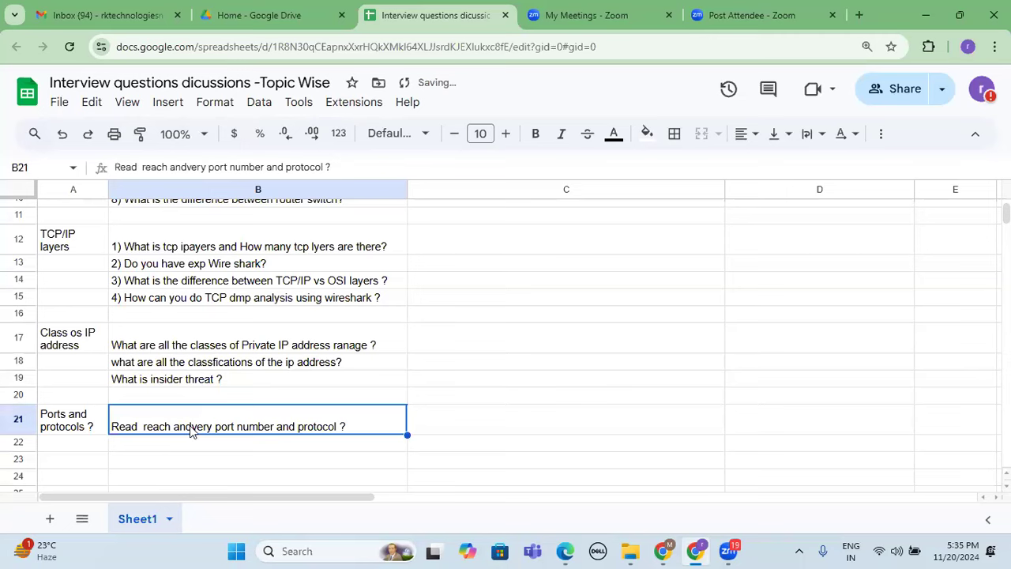
Enter the topic label "NMAP tool" in cell A23 and the question "What is port scanning ?" in cell B23.
scroll(191, 431, "down", 2)
left_click(75, 386)
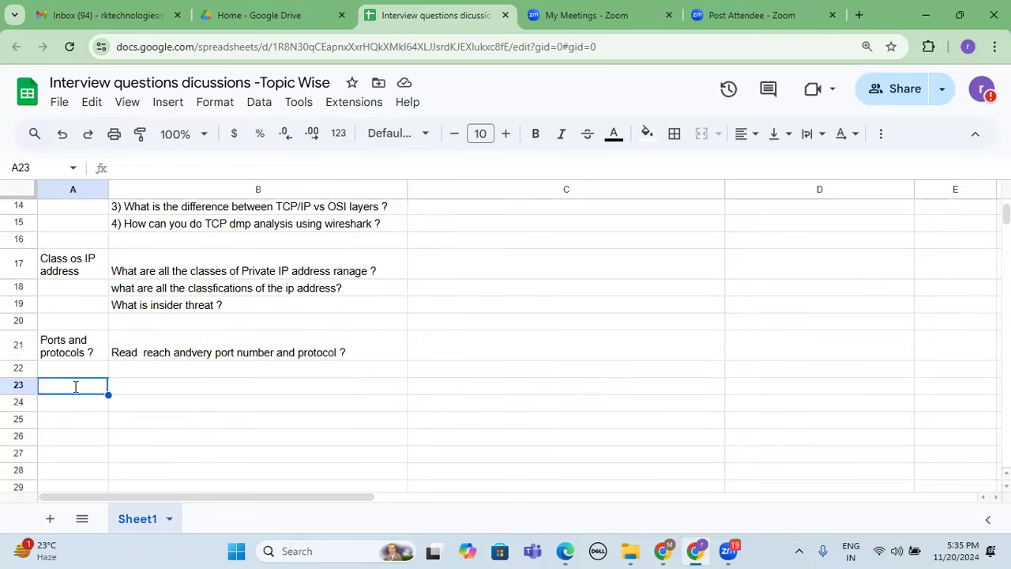
type("NMAP tool")
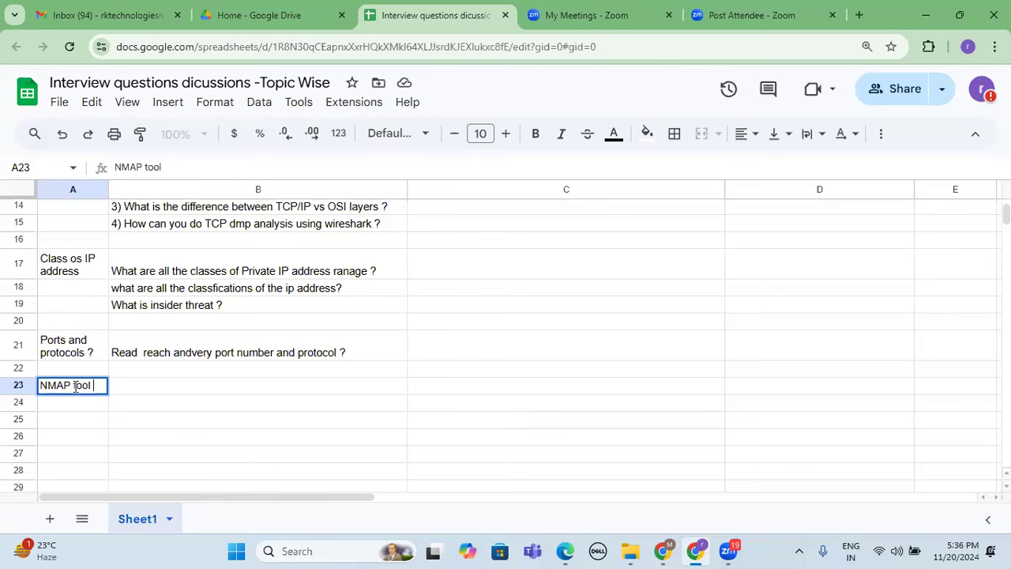
key("Tab")
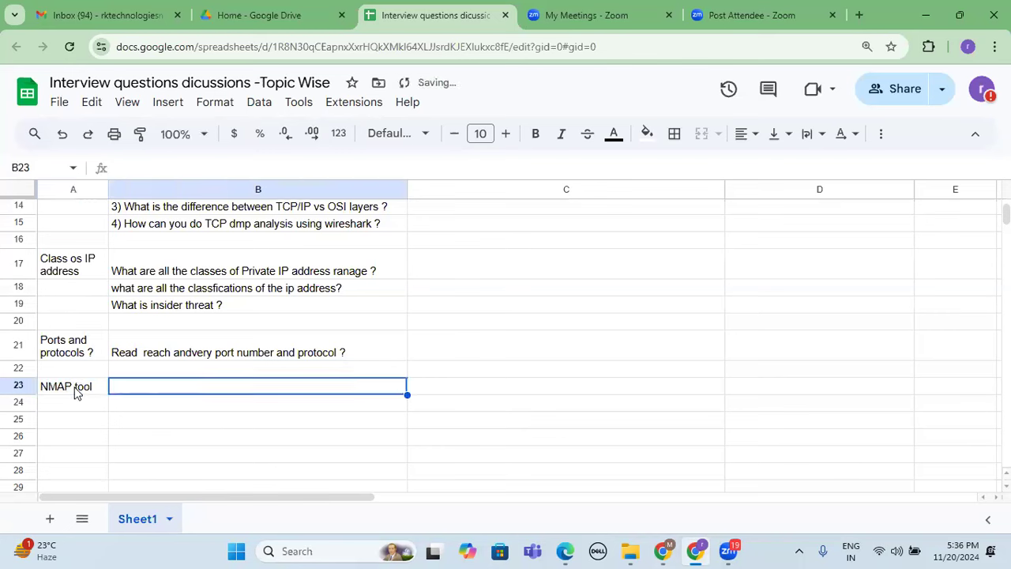
type("What is port ")
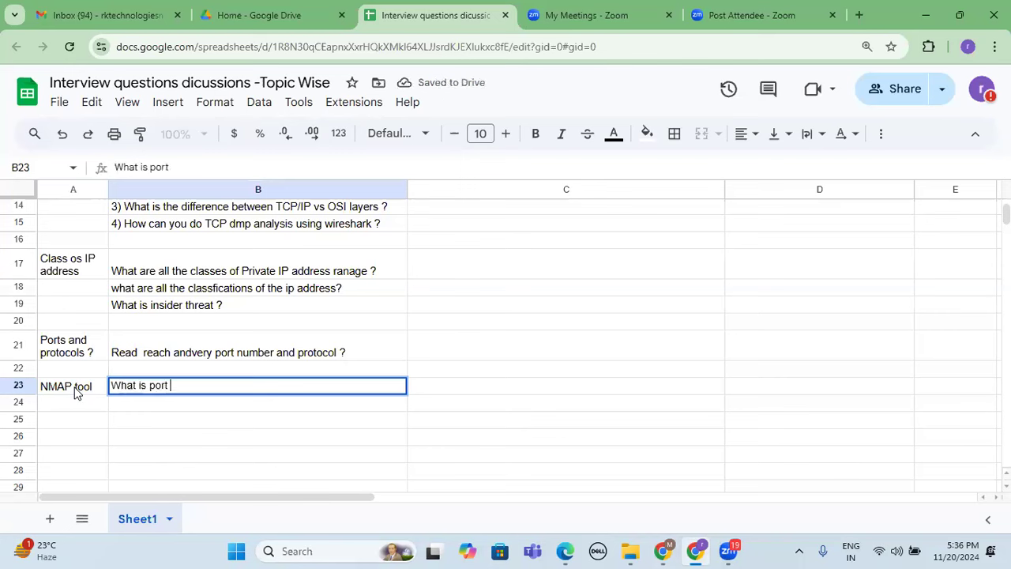
type("scanning ?")
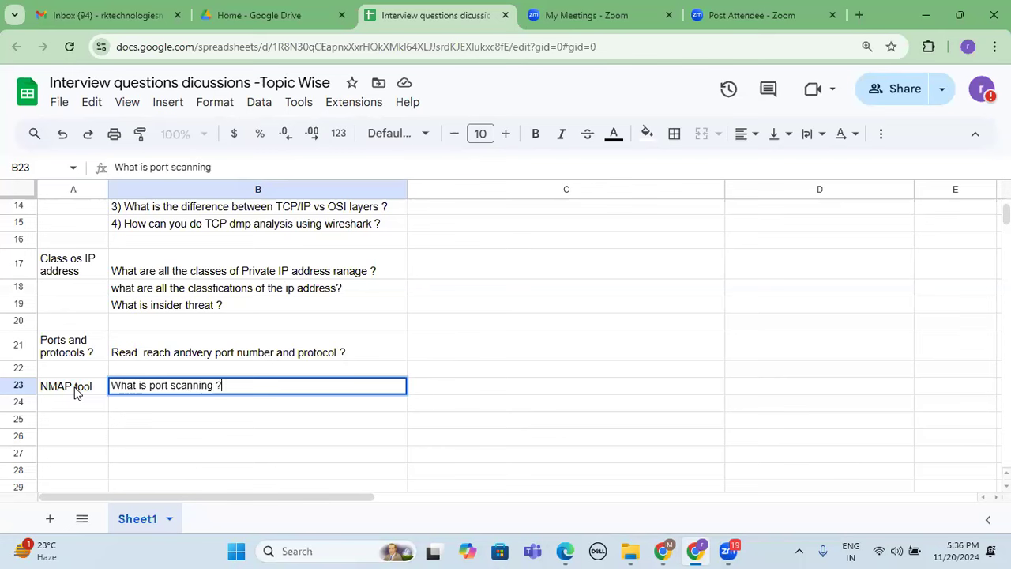
key("Return")
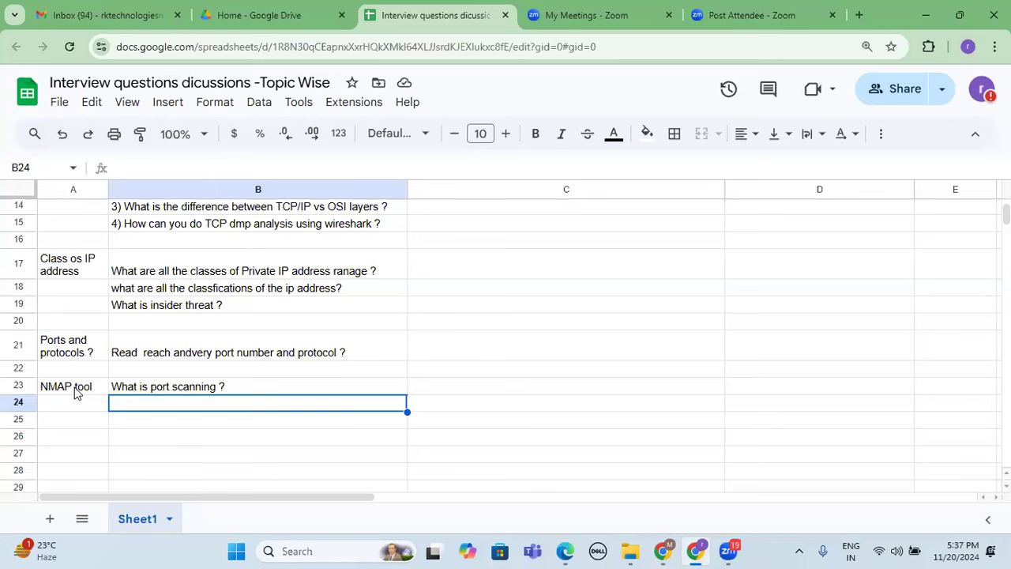
List "WMI", "Netstat" and "MSRPC" in cells D23 to D25 beside the NMAP tool topic.
key("Up")
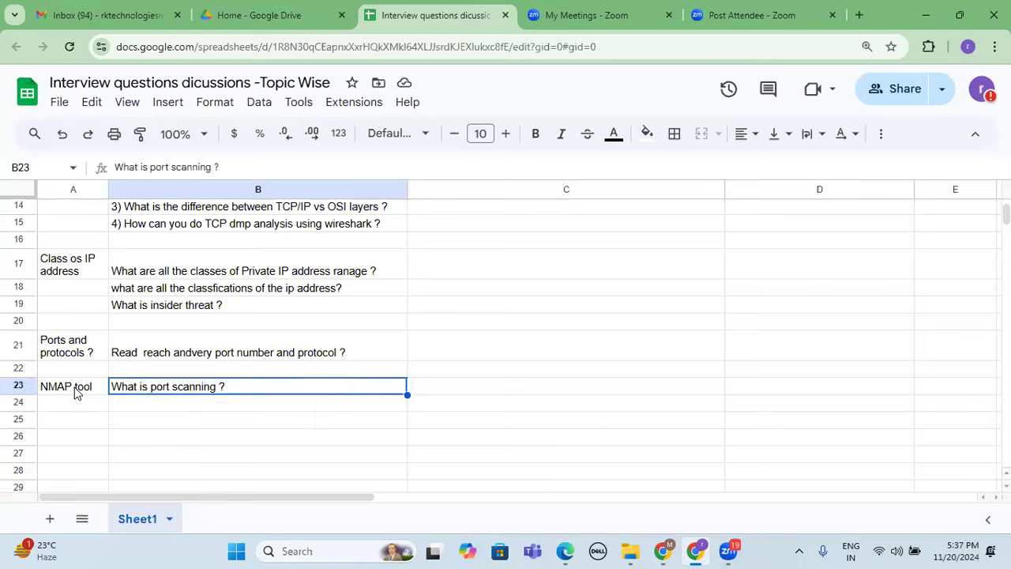
key("Right")
key("Right")
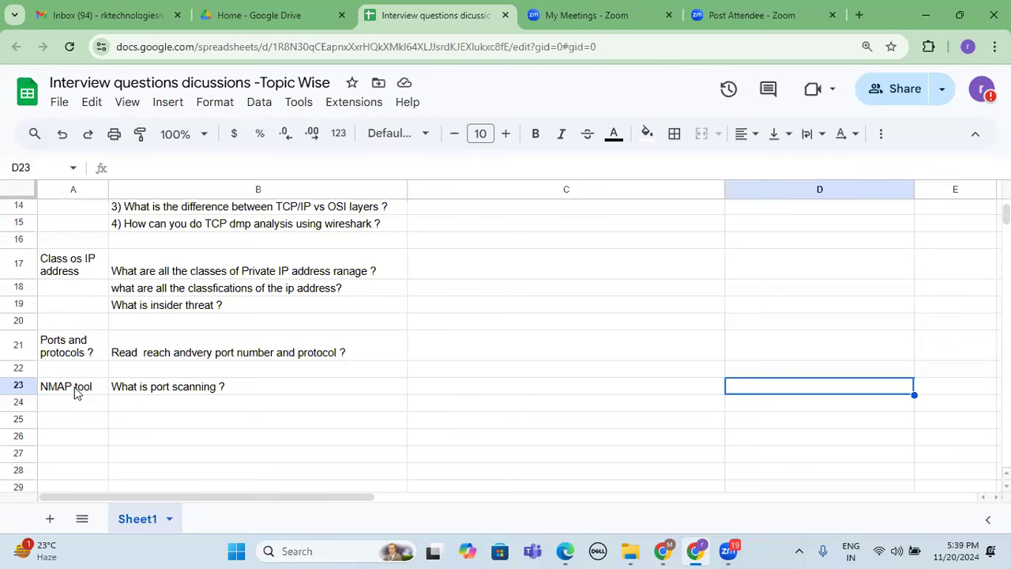
type("SMI")
key("BackSpace")
key("BackSpace")
key("BackSpace")
type("WMI")
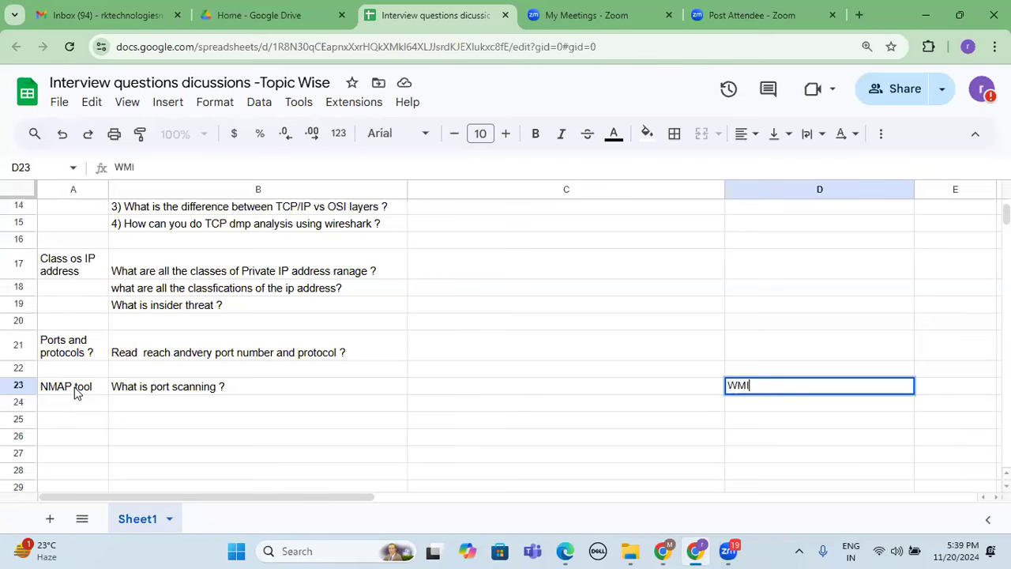
key("Return")
type("Netstat")
key("Return")
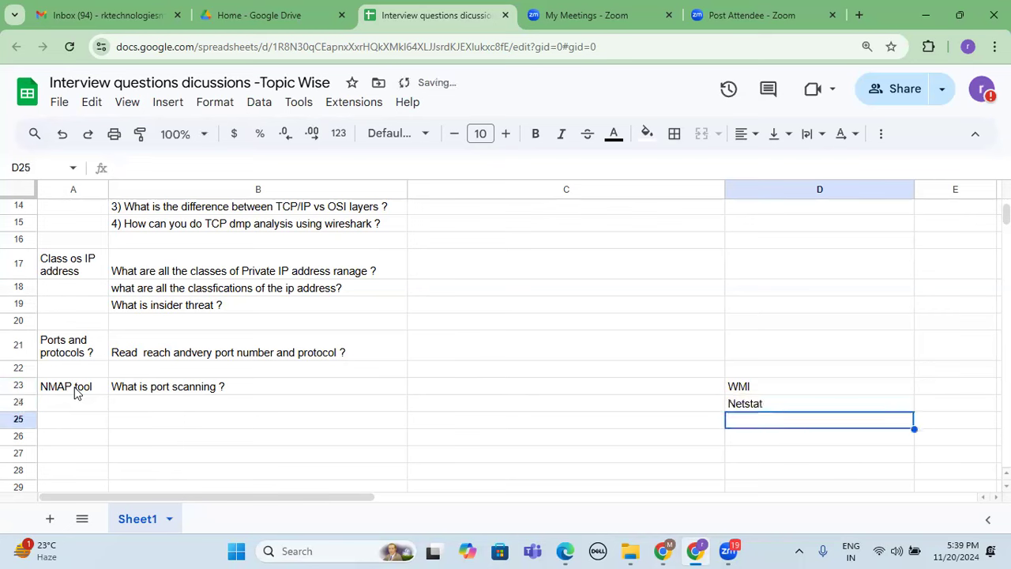
type("MSRPC")
key("Return")
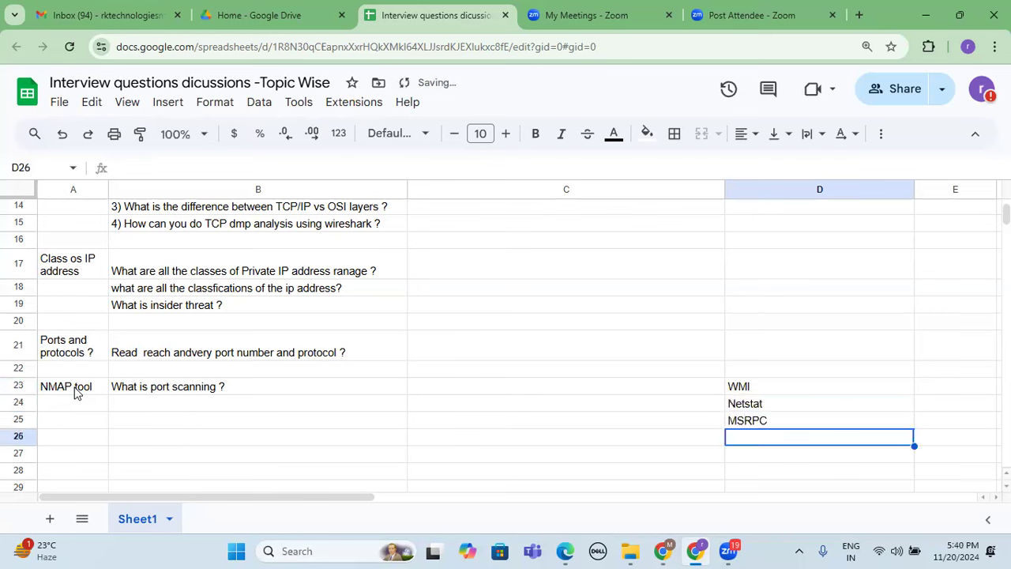
Enter "Linux nestat" in cell D26, below MSRPC.
type("LiNUX ")
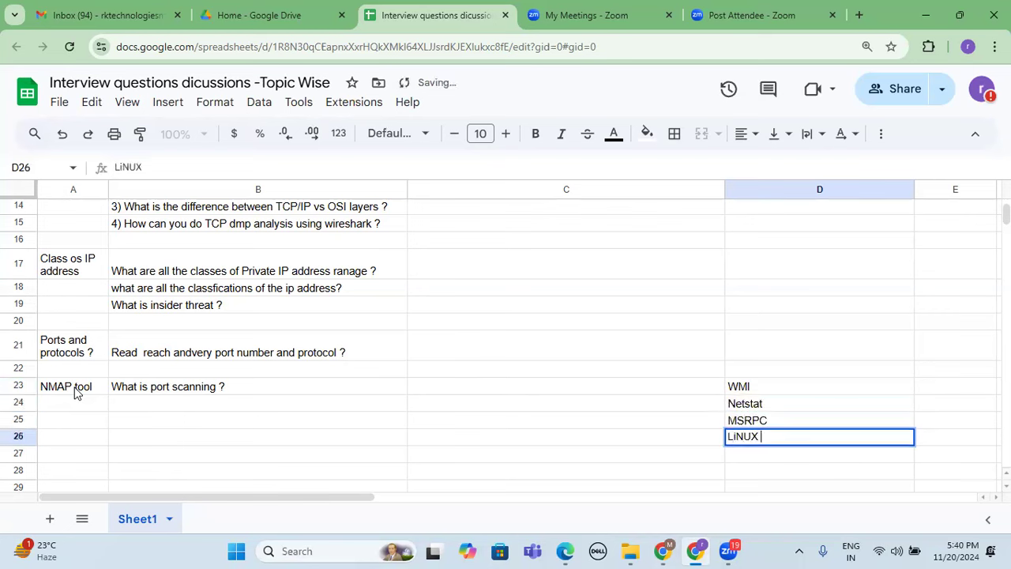
type("NET")
key("BackSpace")
key("BackSpace")
key("BackSpace")
key("BackSpace")
key("BackSpace")
key("BackSpace")
key("BackSpace")
key("BackSpace")
type("inux ")
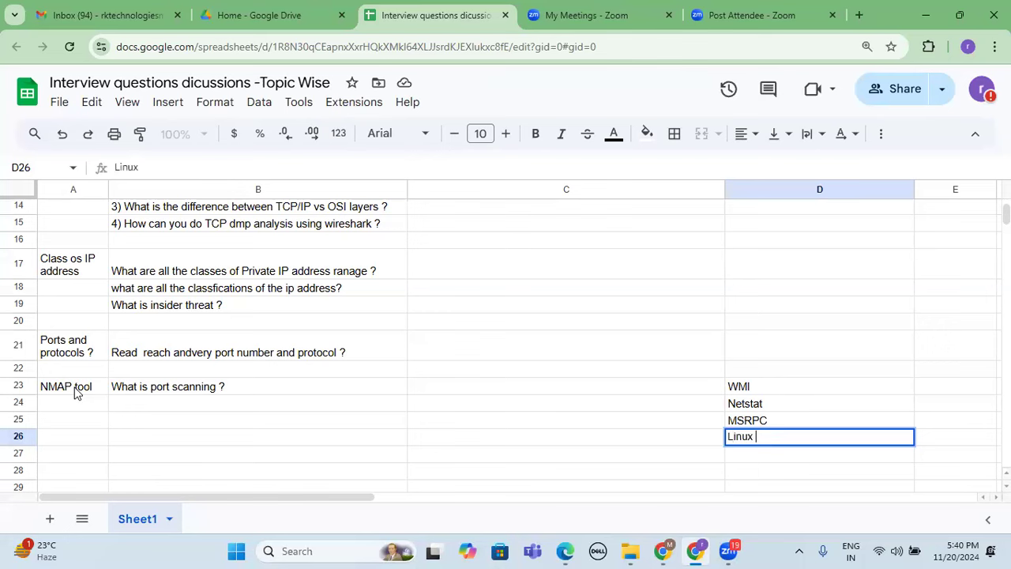
type("nestat")
key("Return")
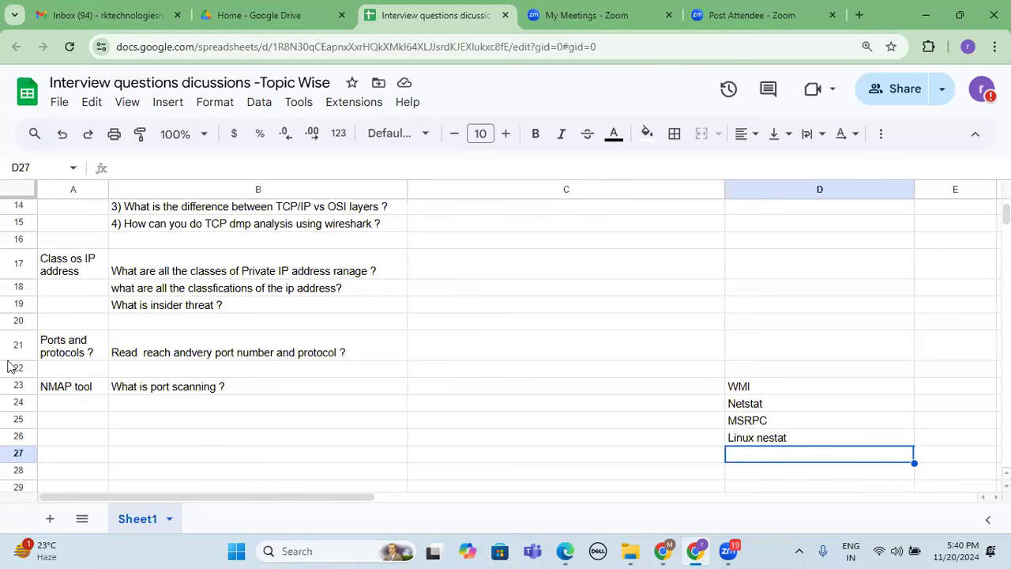
Enter the topic label "DHCP" in cell A26 and the text "Port numbe rof DHCP" in cell B26.
left_click(176, 392)
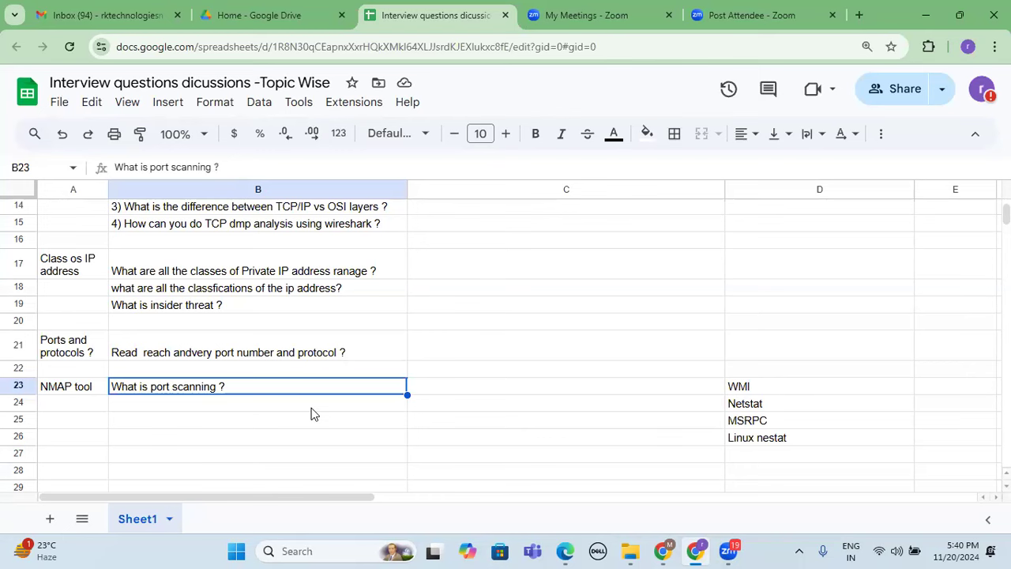
left_click(72, 420)
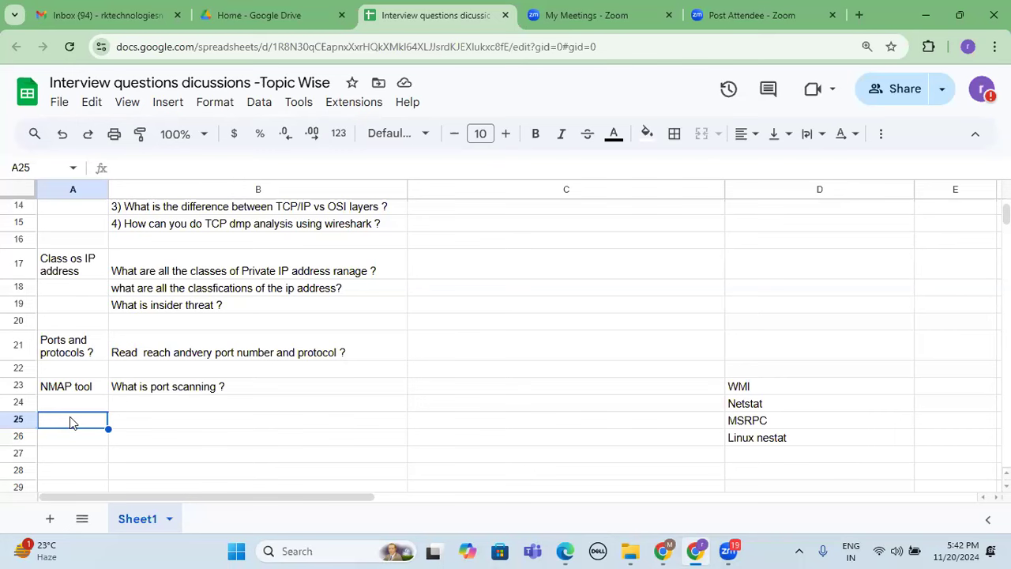
scroll(83, 404, "down", 1)
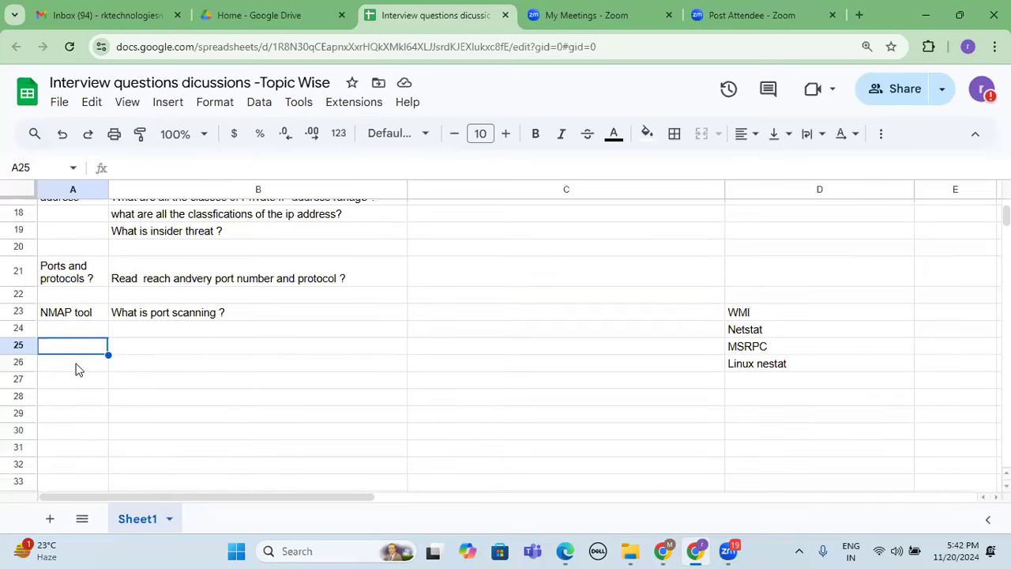
left_click(76, 368)
type("D")
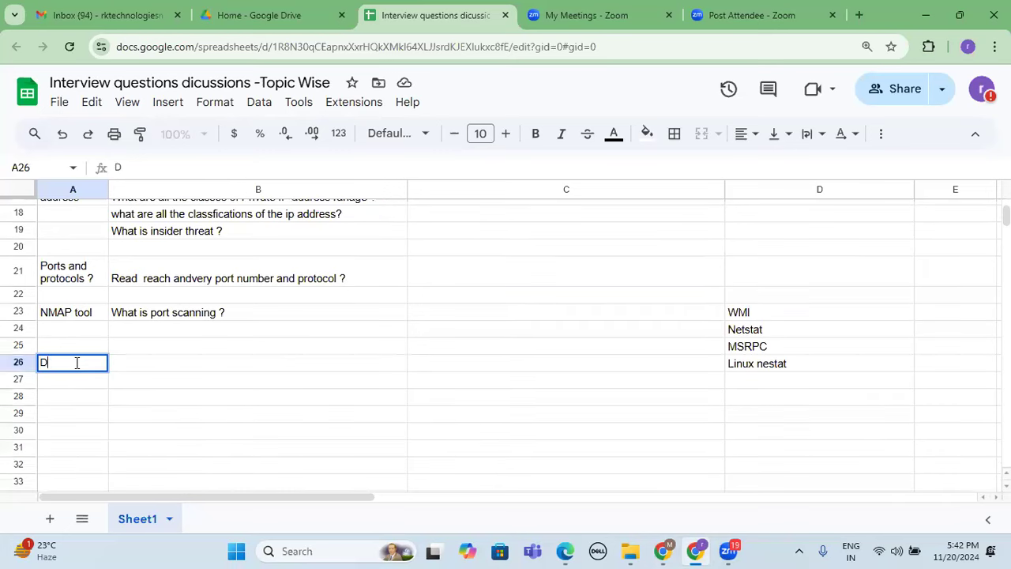
type("HCP")
key("Tab")
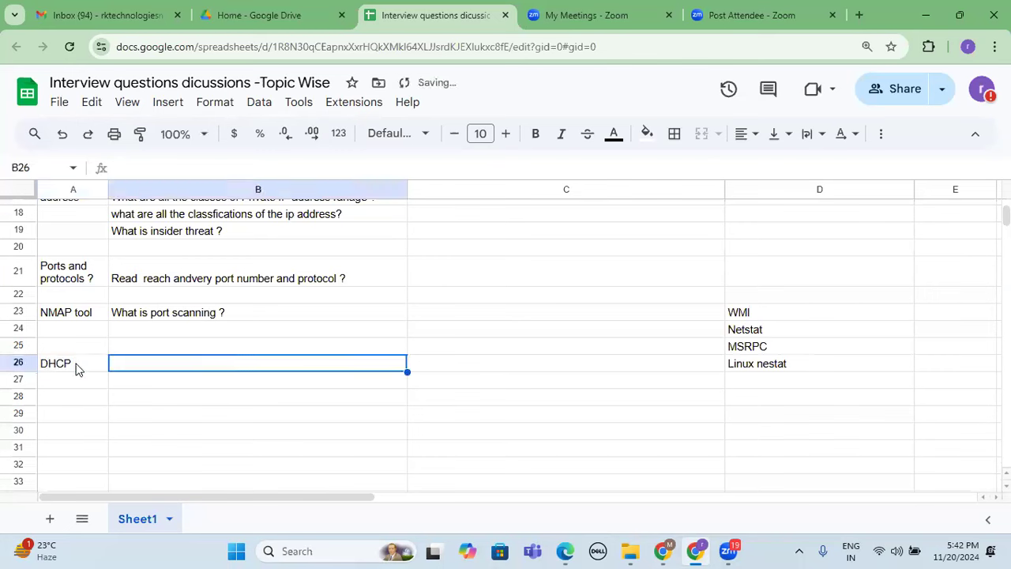
type("Port ")
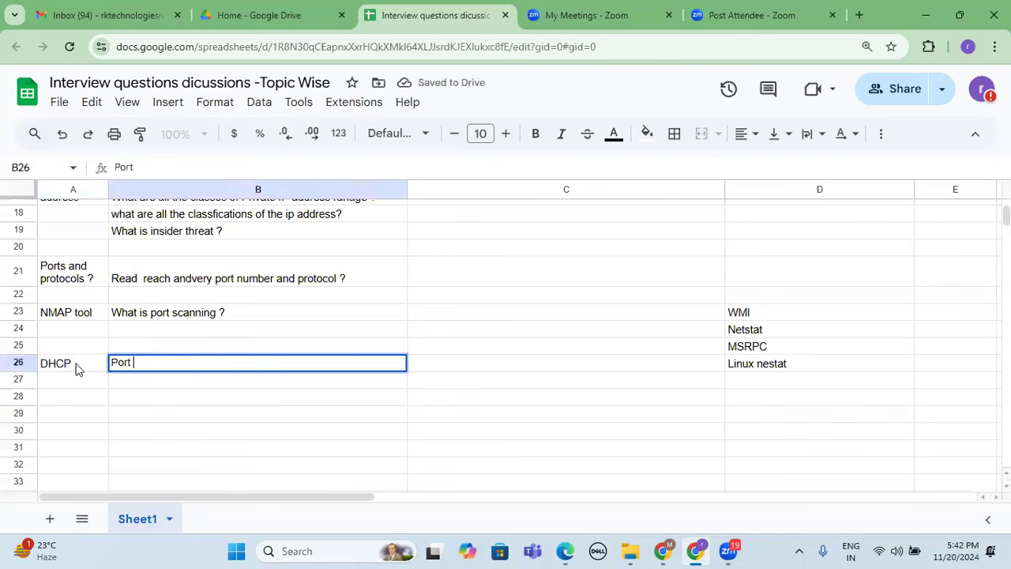
type("numbe rof DHCP")
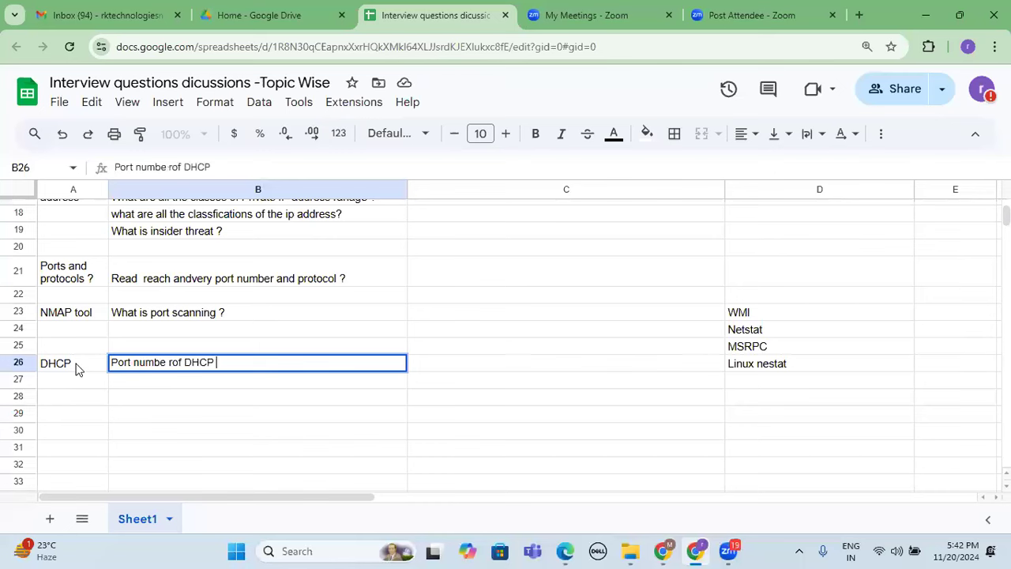
key("Return")
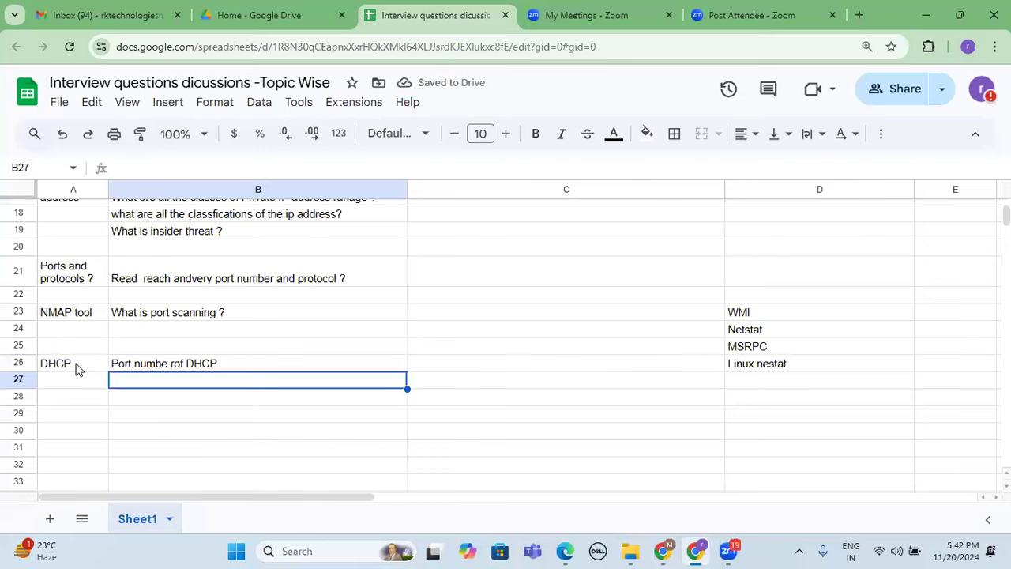
Enter "dhcp Backend process" in cell B27 as the second DHCP question.
type("dhcp")
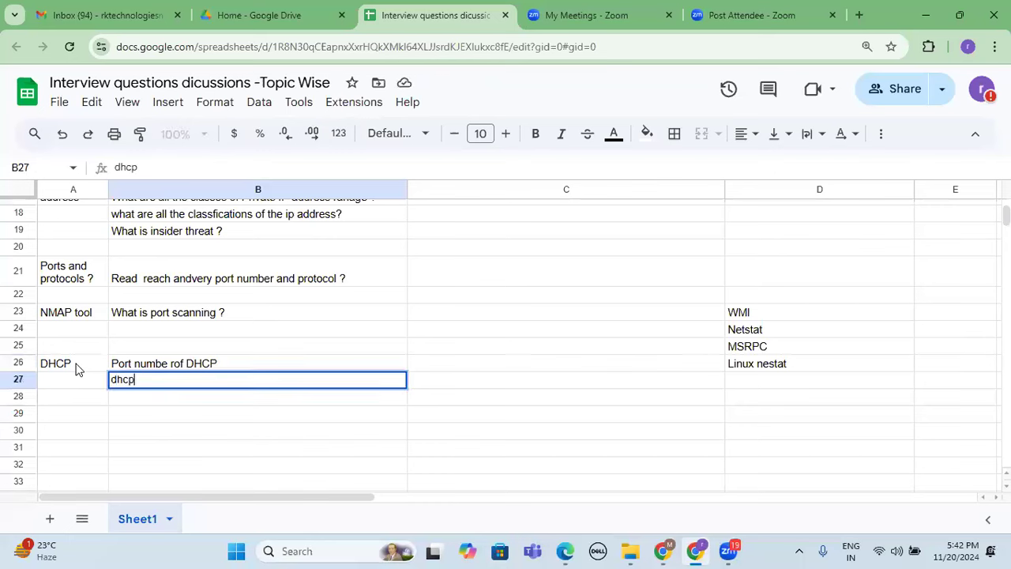
type(" BACKEND")
key("BackSpace")
key("BackSpace")
key("BackSpace")
key("BackSpace")
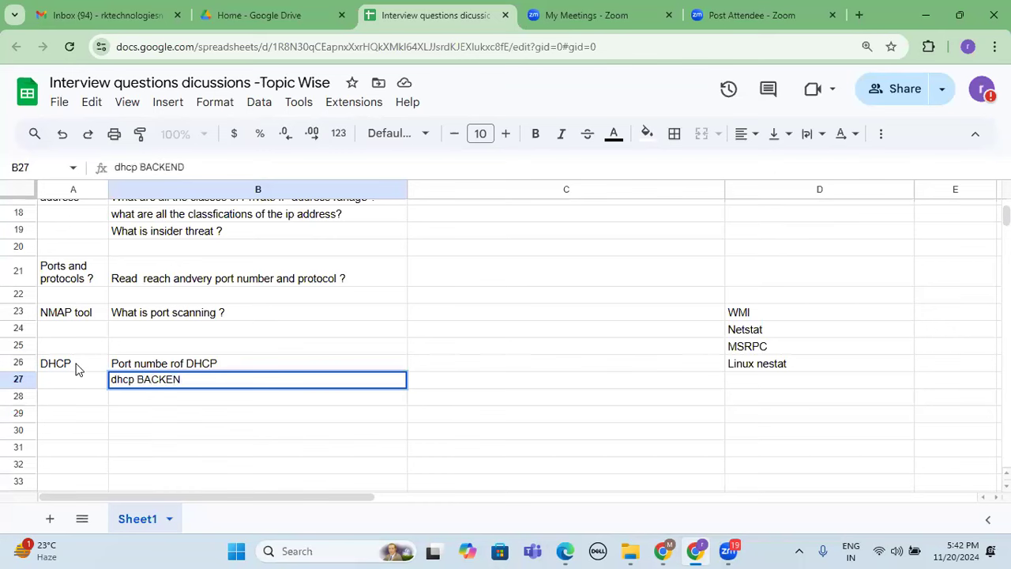
key("BackSpace")
key("BackSpace")
key("BackSpace")
type("Backend process")
key("Return")
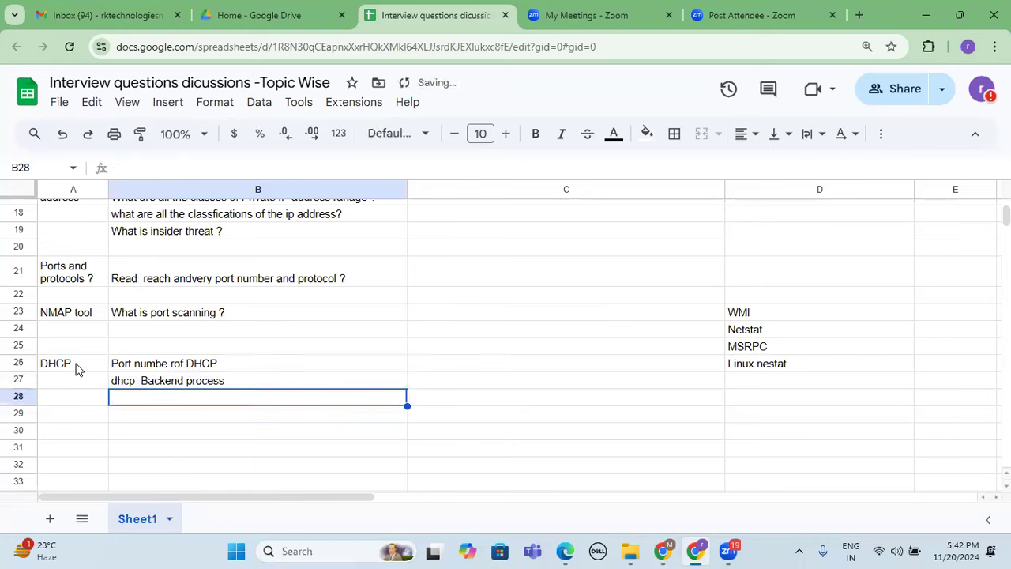
Enter the answer "DORA" in cell C27 beside the DHCP backend process question.
left_click(443, 382)
type("DORA")
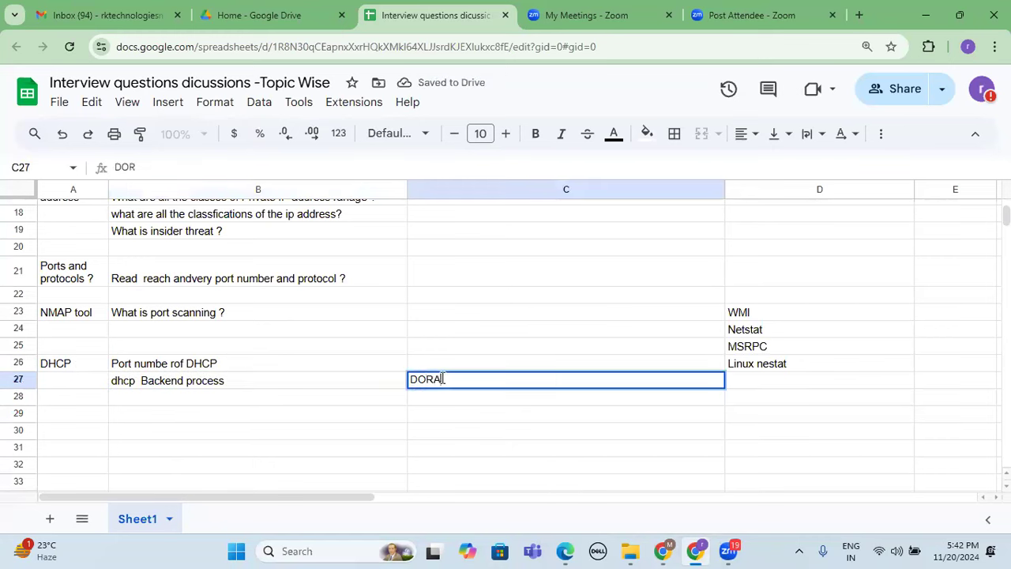
key("Return")
left_click(201, 400)
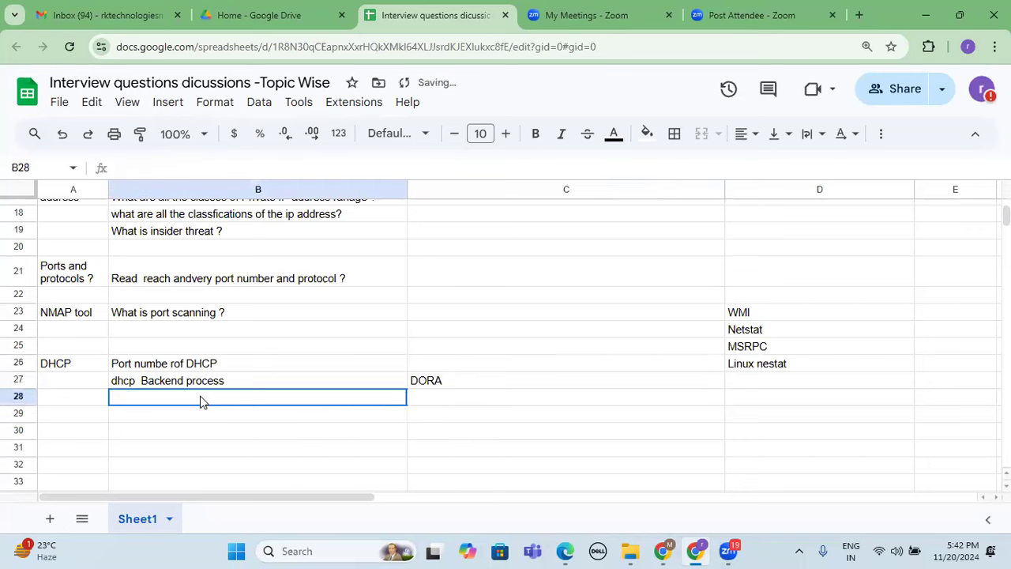
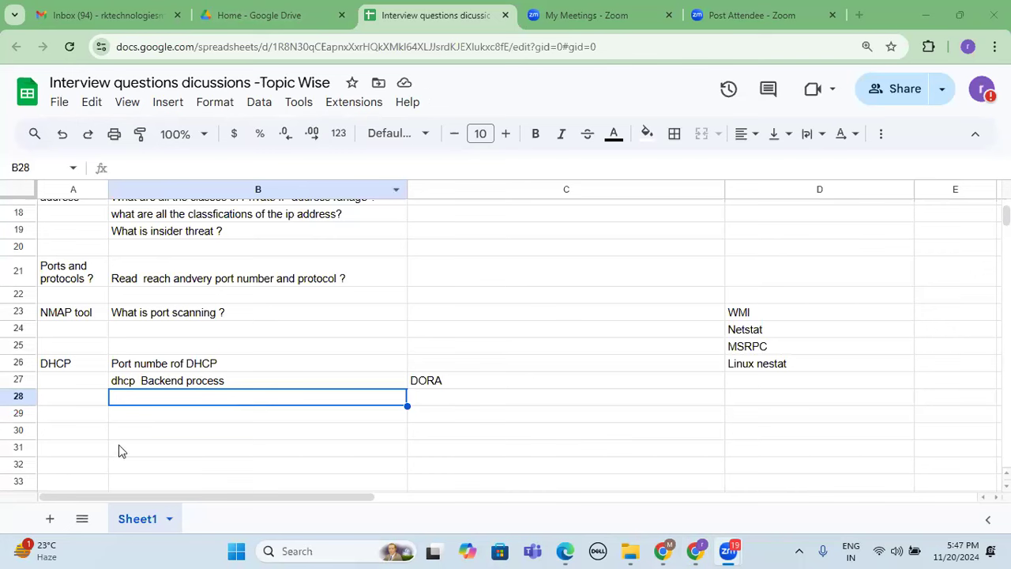
Enter the topic label "DNS" in cell A29 and the question "What is dns ?" in cell B29.
left_click(90, 417)
type("dns")
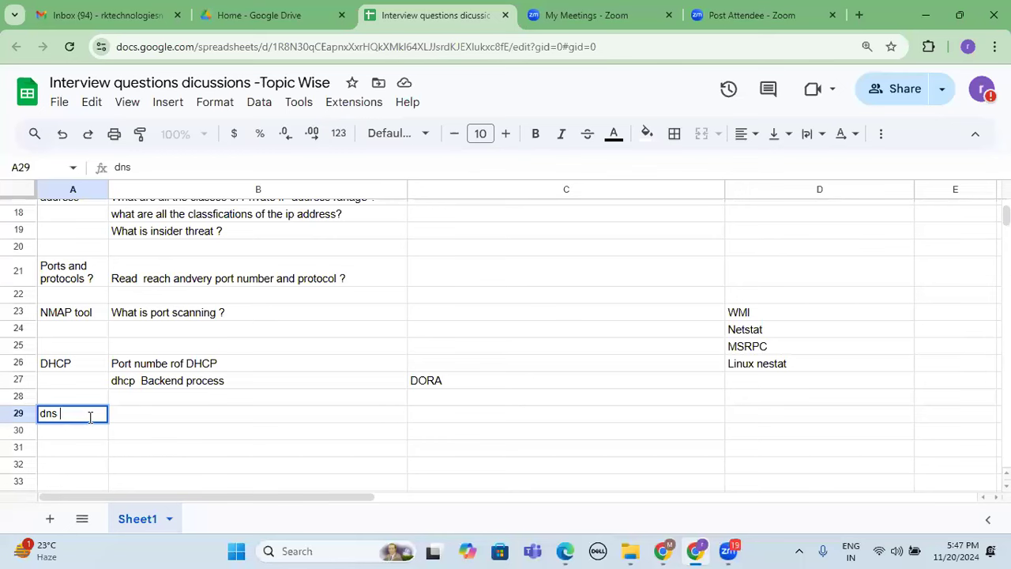
key("BackSpace")
key("BackSpace")
key("BackSpace")
key("BackSpace")
type("DNS")
key("Tab")
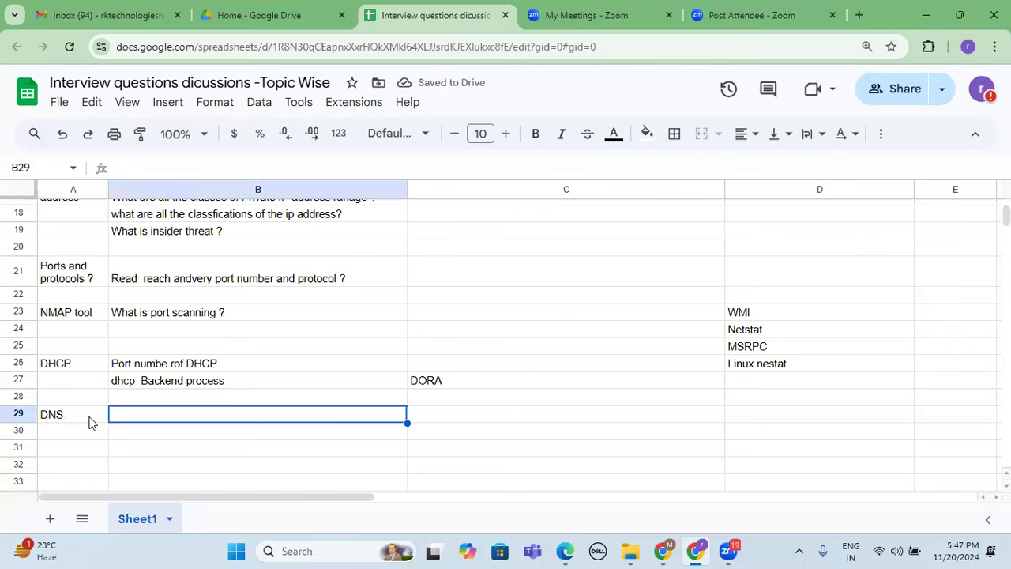
type("What is dn")
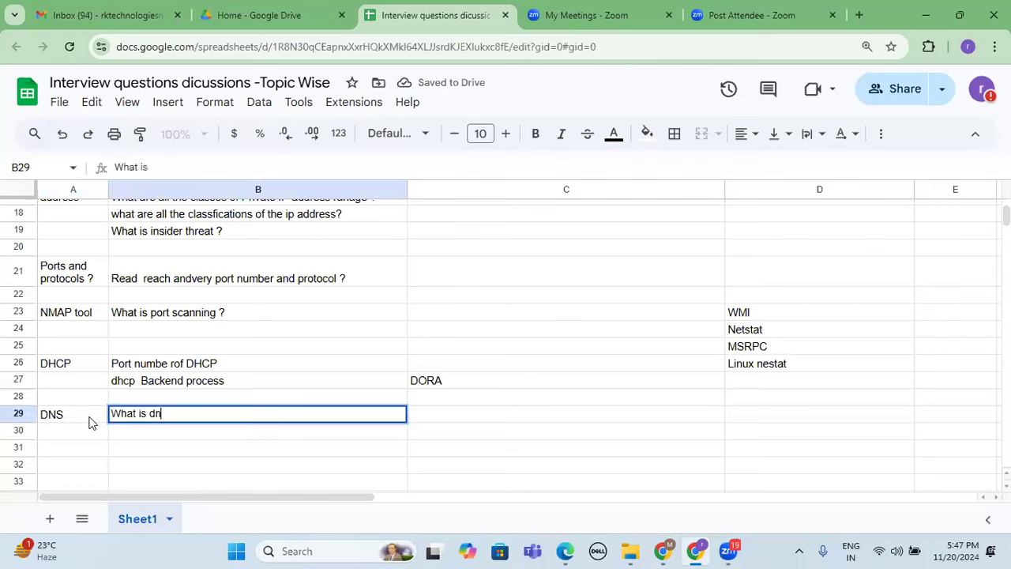
type("s ?")
key("Return")
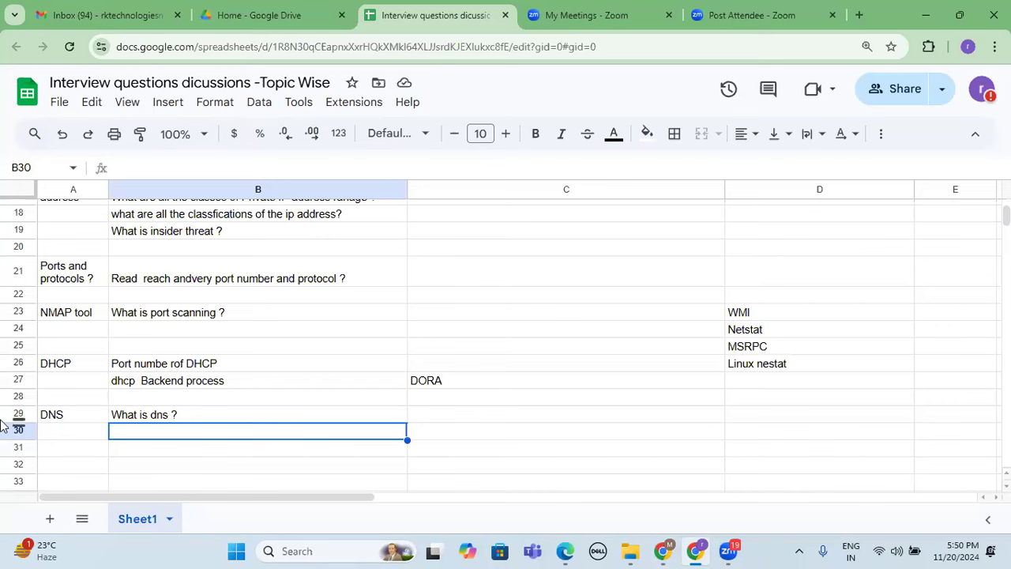
Enter the question "Whichj Server will support both TCP and UCP ?" in cell B30 with the answer "DNS" in cell C30.
type("W")
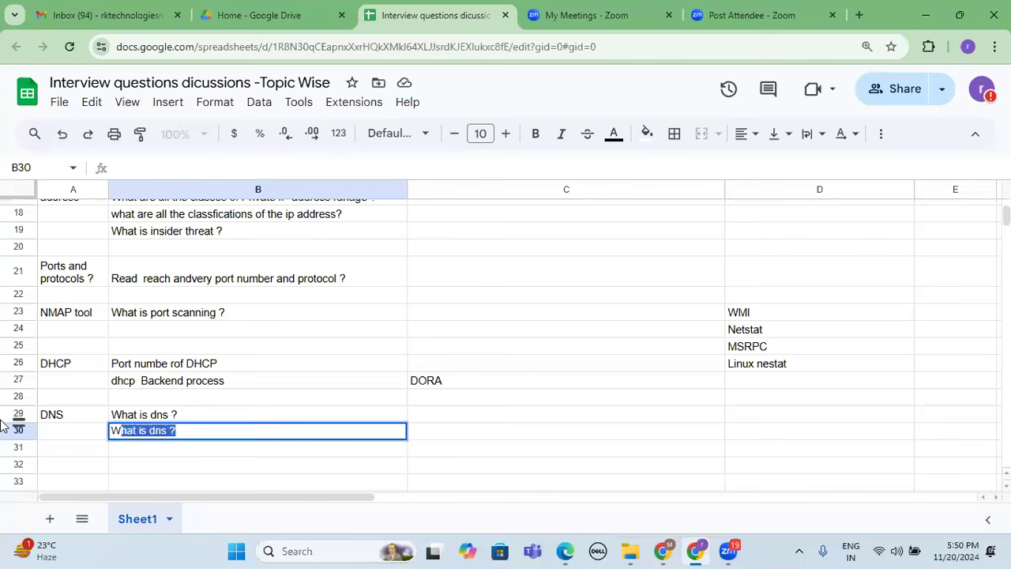
type("hichj Ser")
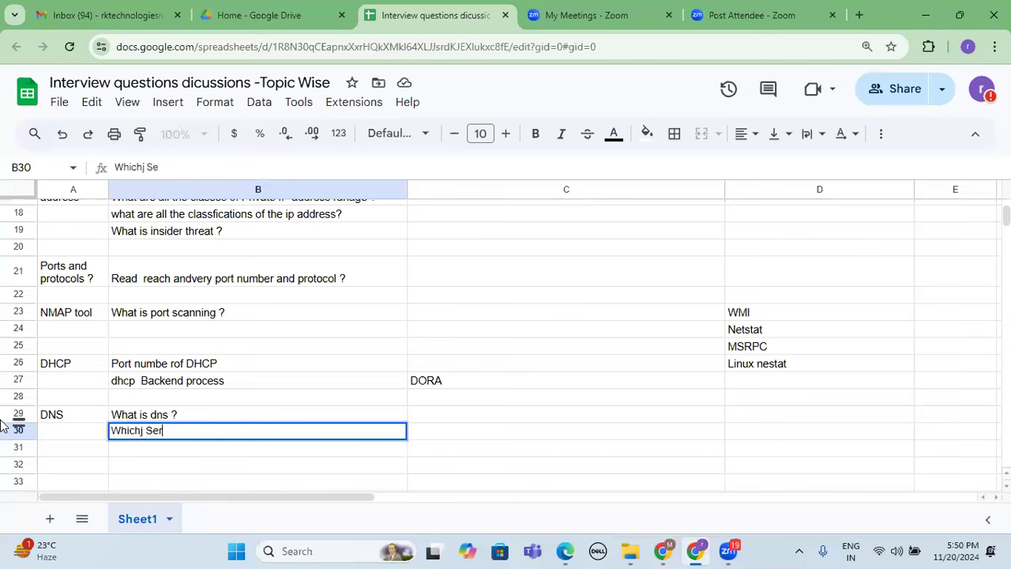
type("ver will support both ")
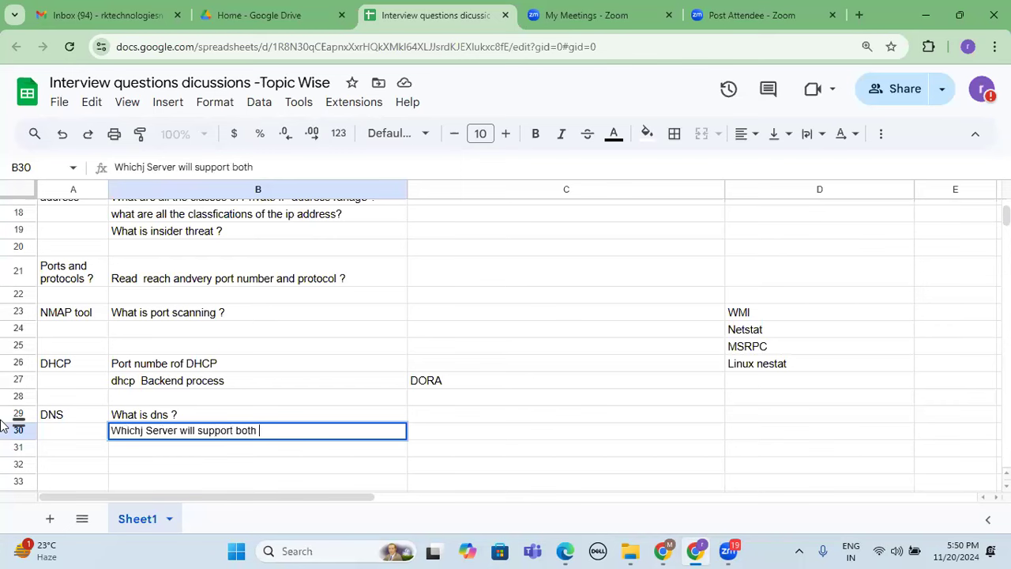
type("TCP and UCP ?")
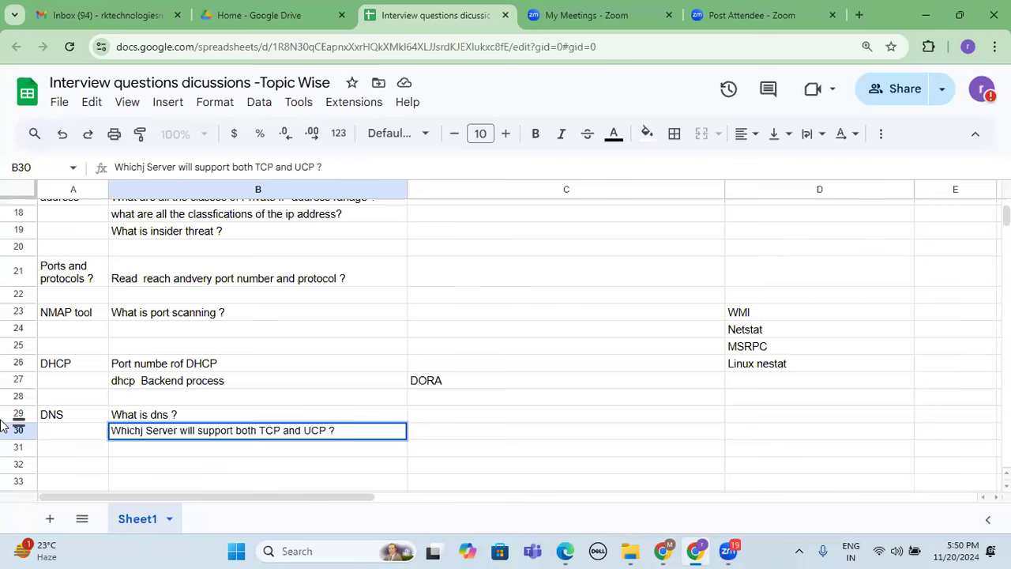
key("Tab")
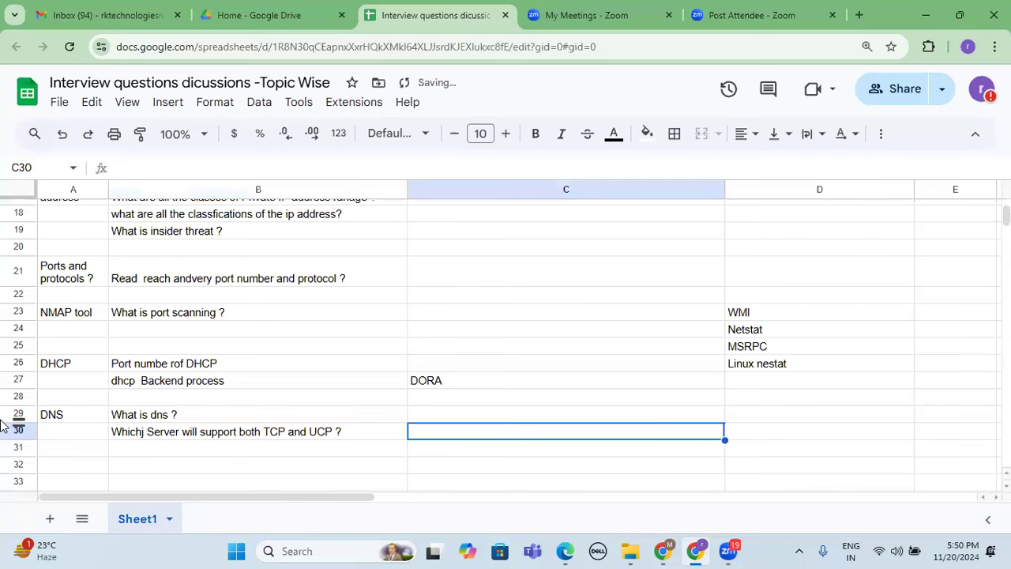
type("DNS")
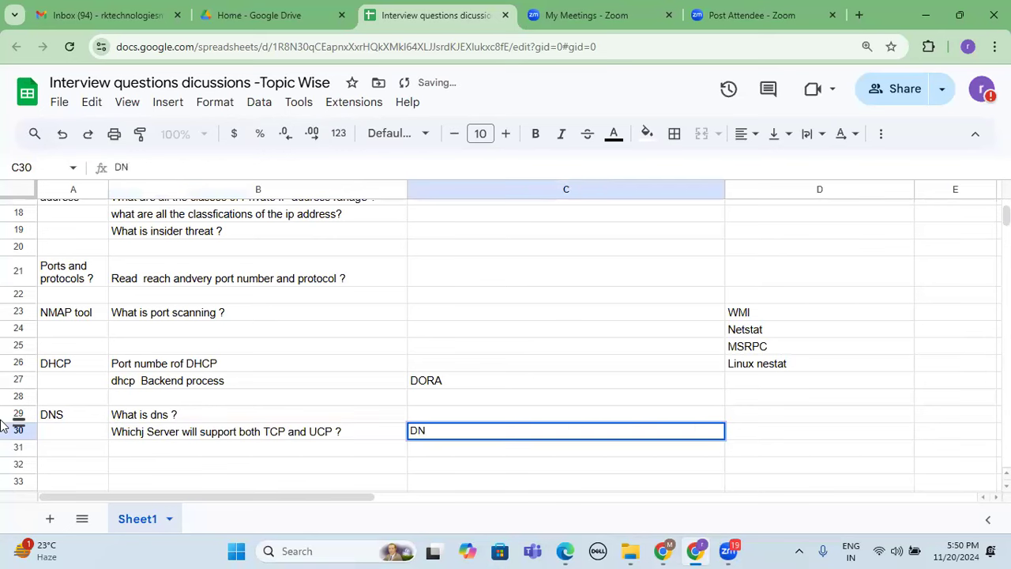
Fill cell B30, the question about TCP and UCP support, with yellow.
left_click(176, 434)
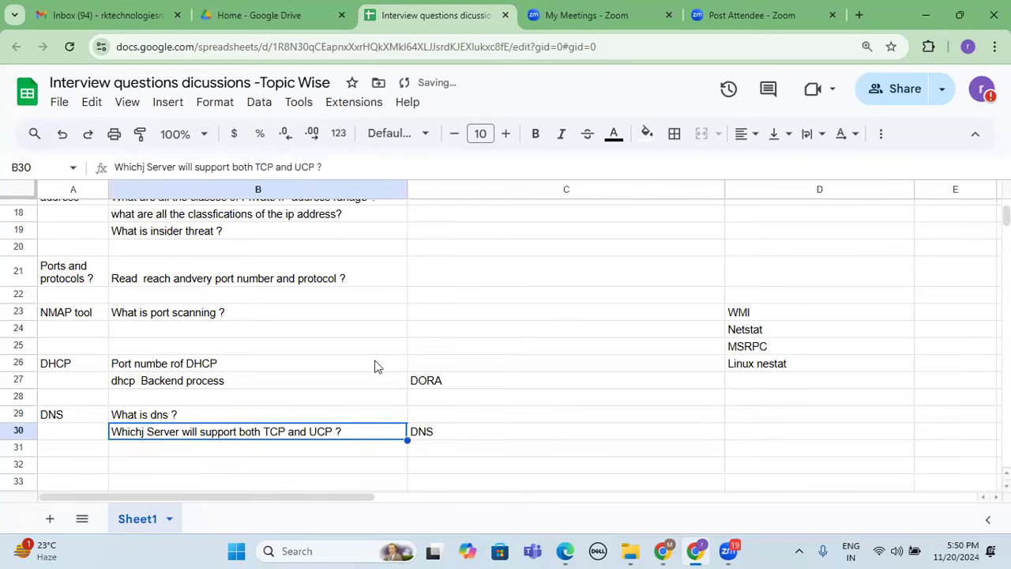
left_click(646, 133)
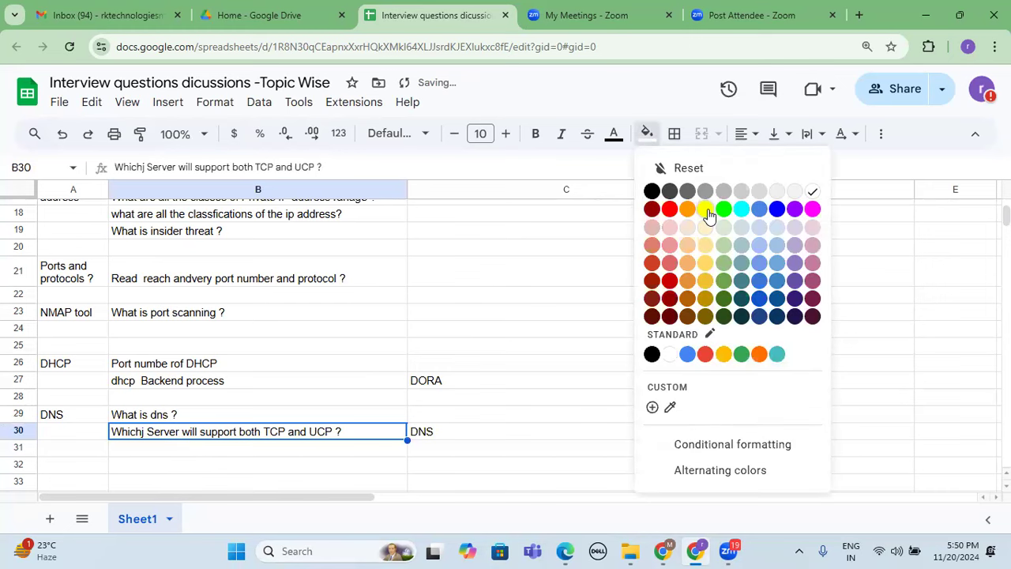
left_click(706, 209)
left_click(484, 369)
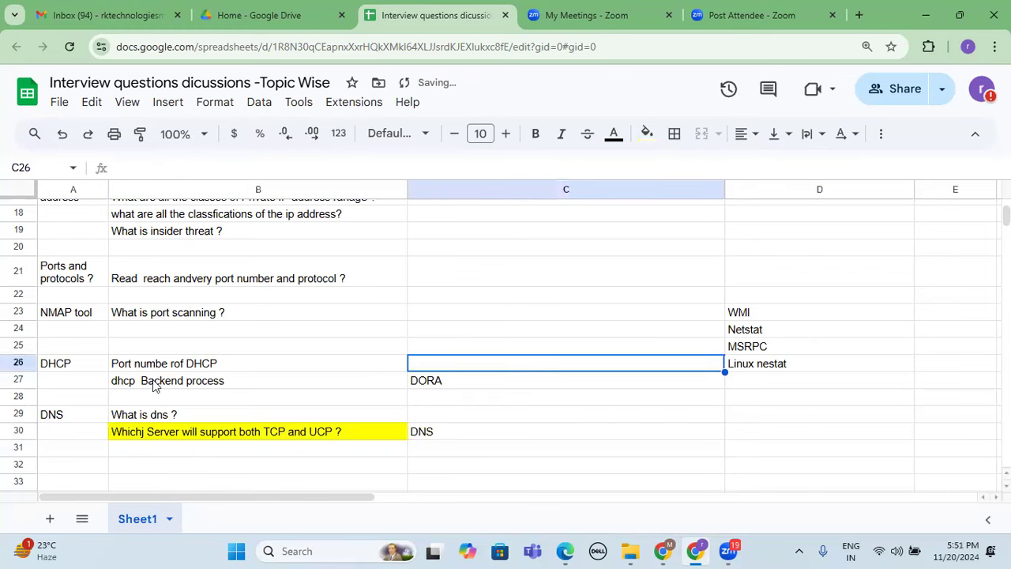
Enter "DNS spoofing or DNS posionong or DNS aplification ?" in cell D30 beside the DNS answer.
left_click_drag(99, 365, 703, 370)
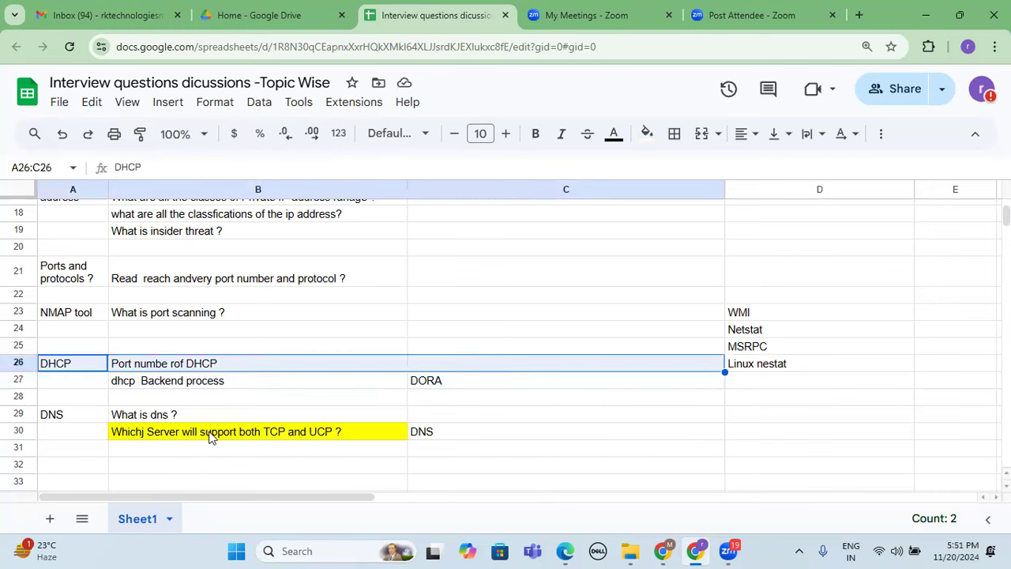
left_click_drag(177, 430, 730, 433)
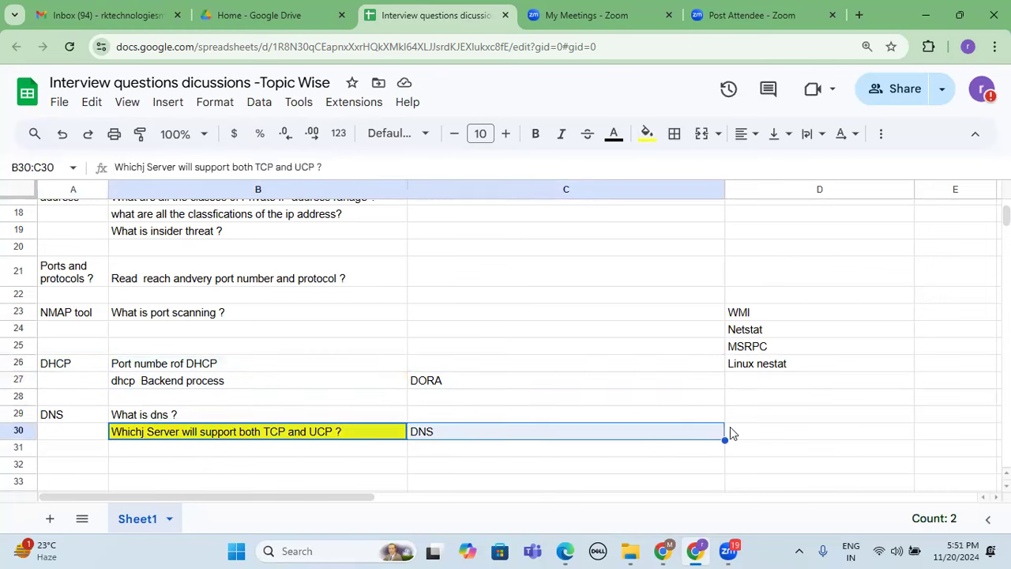
left_click(731, 432)
type("DNS spoo")
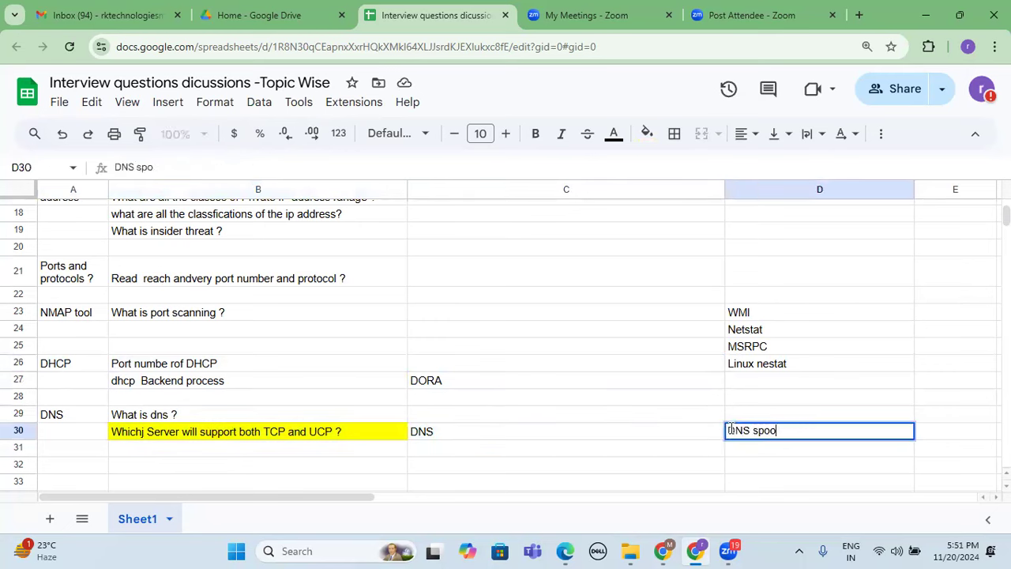
type("fing or DNS posionong or DNS aplification ?")
key("Return")
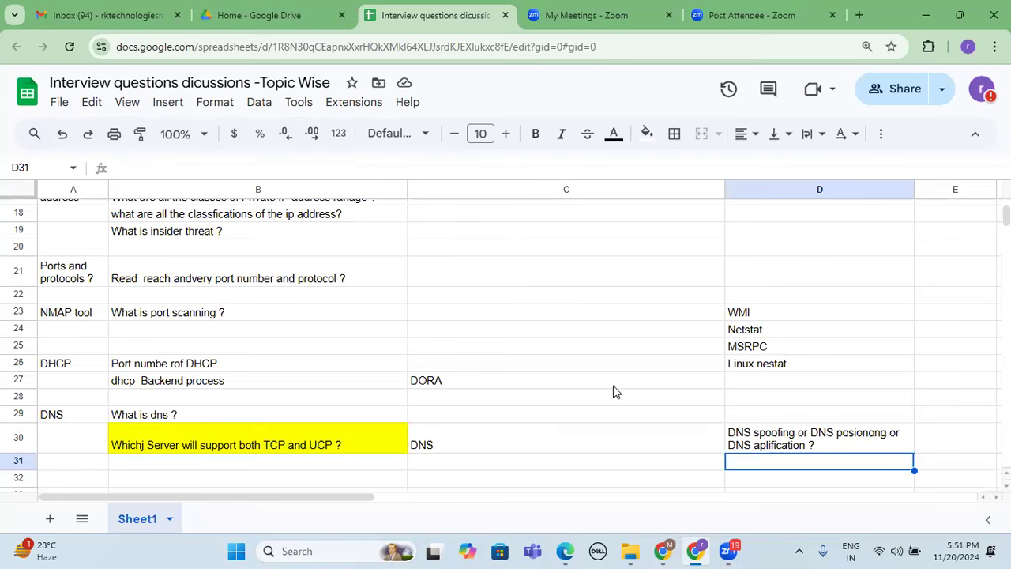
Enter the question "9) What is ARP?" in cell B11, at the end of the OSI layer questions.
scroll(357, 373, "up", 2)
scroll(355, 377, "up", 3)
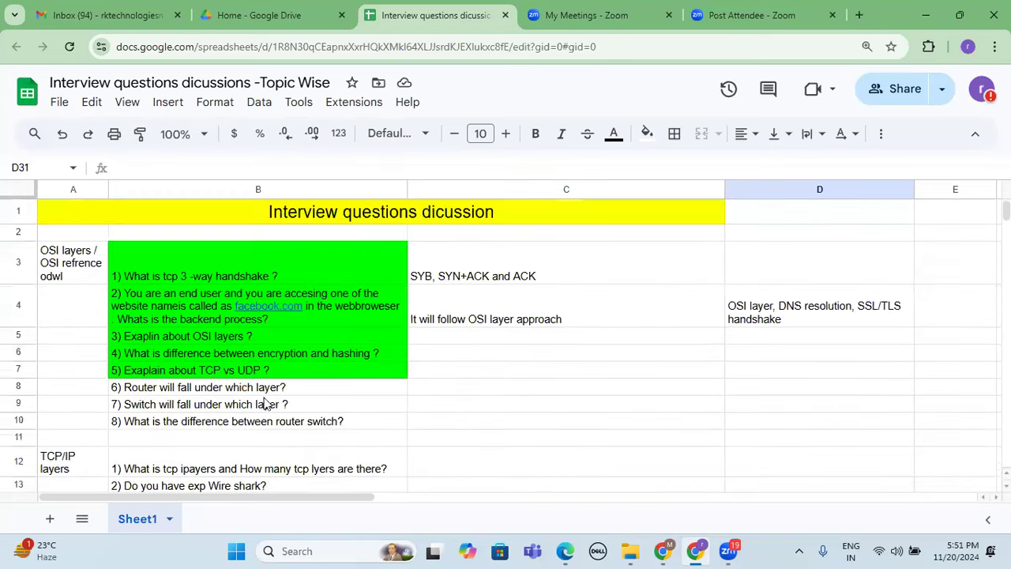
left_click(129, 426)
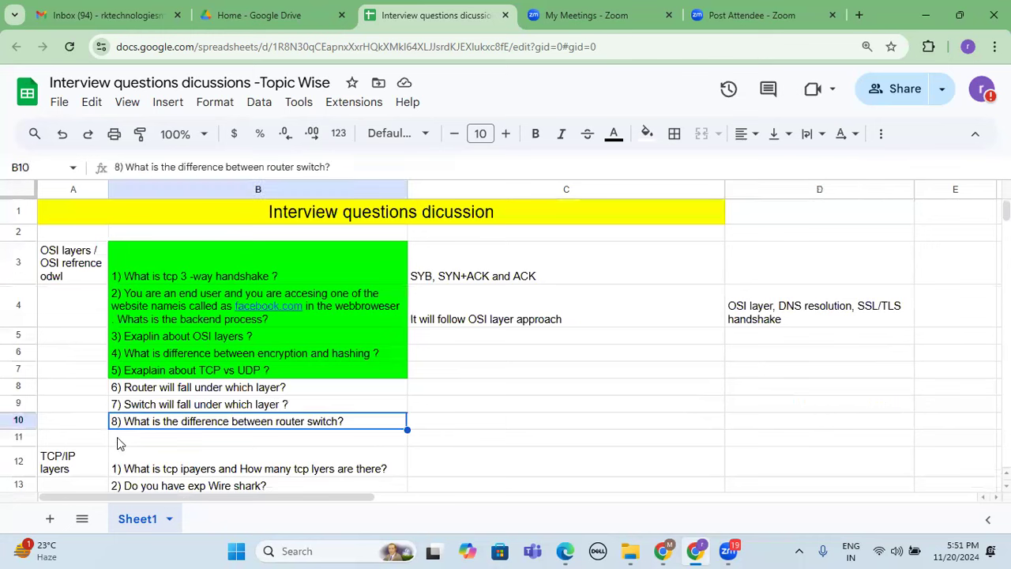
left_click(120, 440)
type("9) wHAT I")
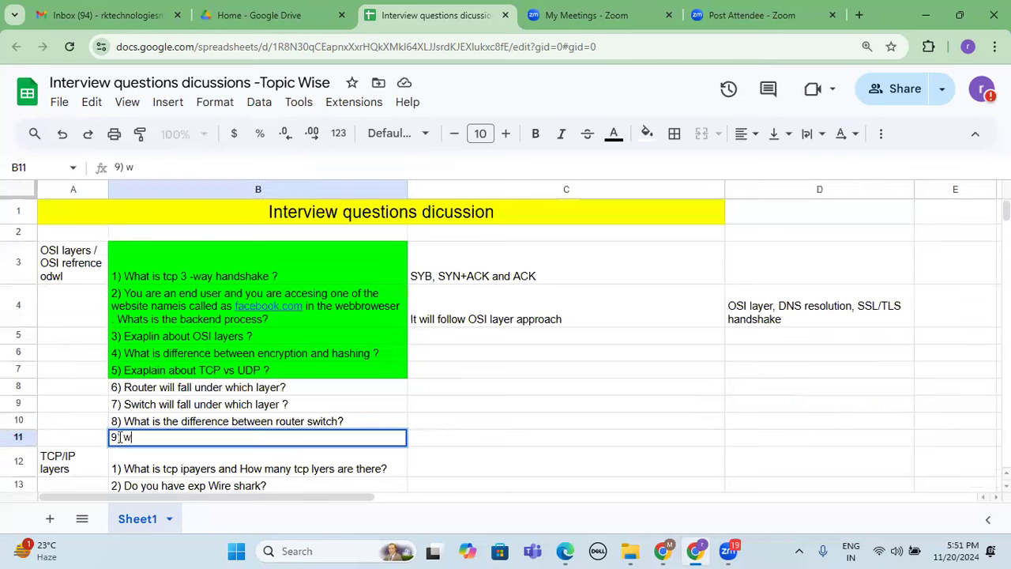
key("BackSpace")
key("BackSpace")
key("BackSpace")
key("BackSpace")
key("BackSpace")
key("BackSpace")
type("What")
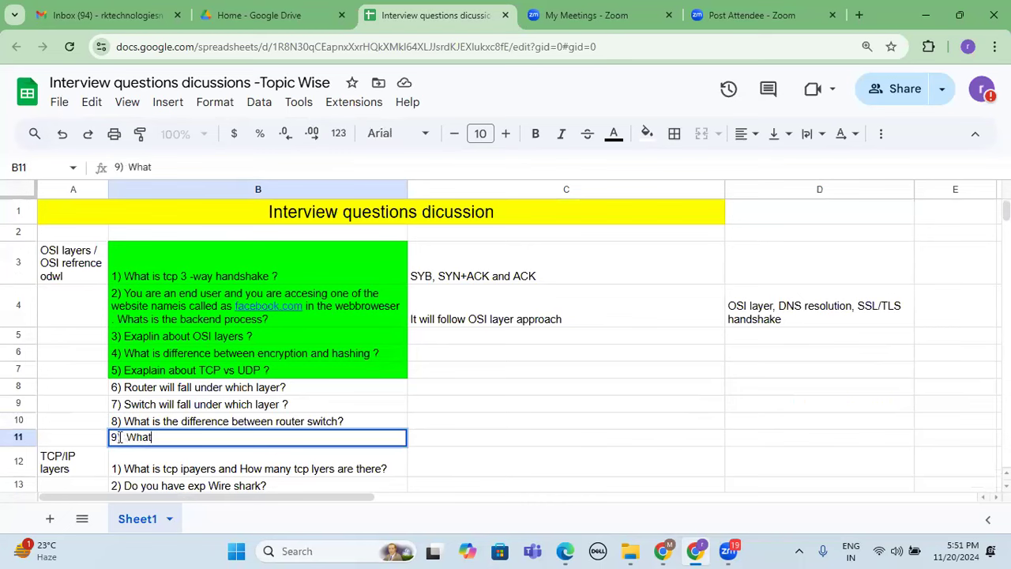
type(" is ARP?")
key("Return")
left_click(144, 428)
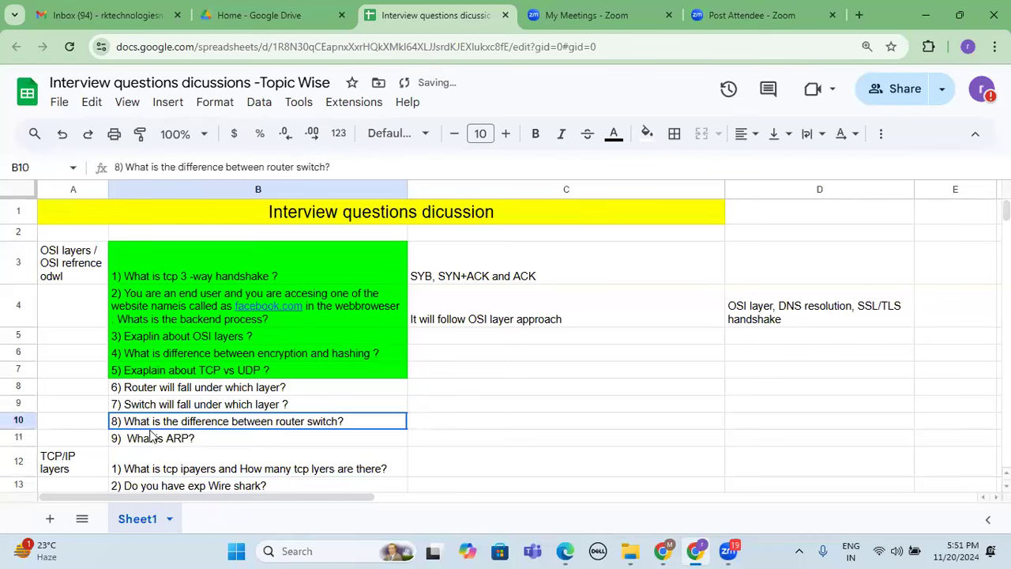
left_click(153, 441)
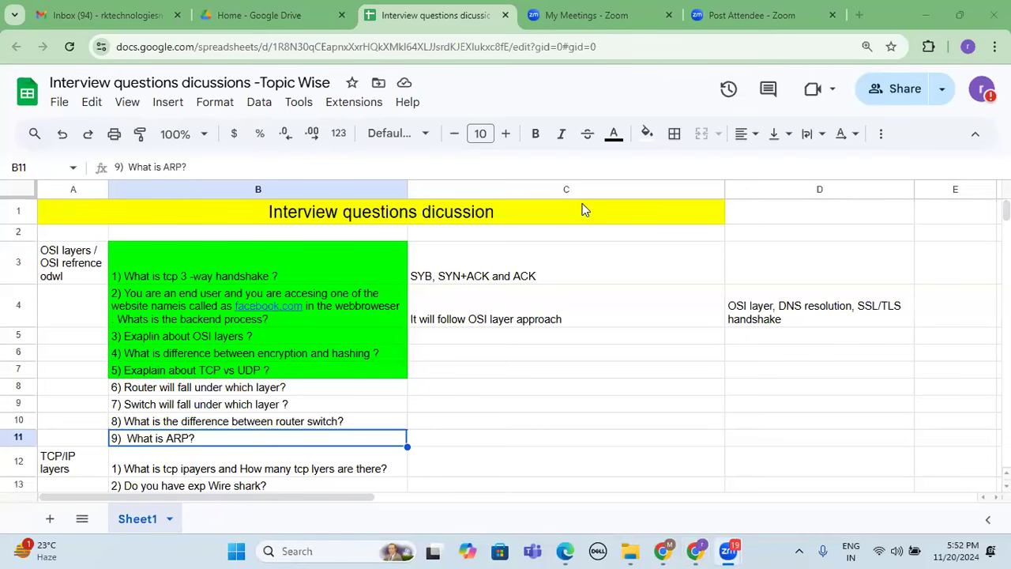
Enter the topic label "File server ?" in cell A32 and "Ransomware atatck" in cell B32.
left_click(375, 307)
scroll(334, 334, "down", 10)
scroll(327, 330, "up", 5)
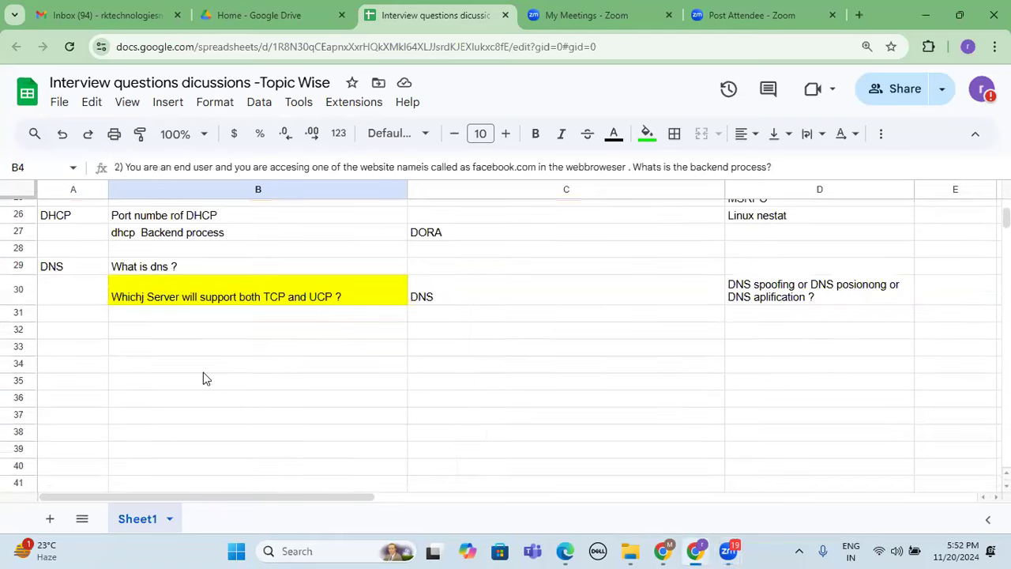
left_click(86, 331)
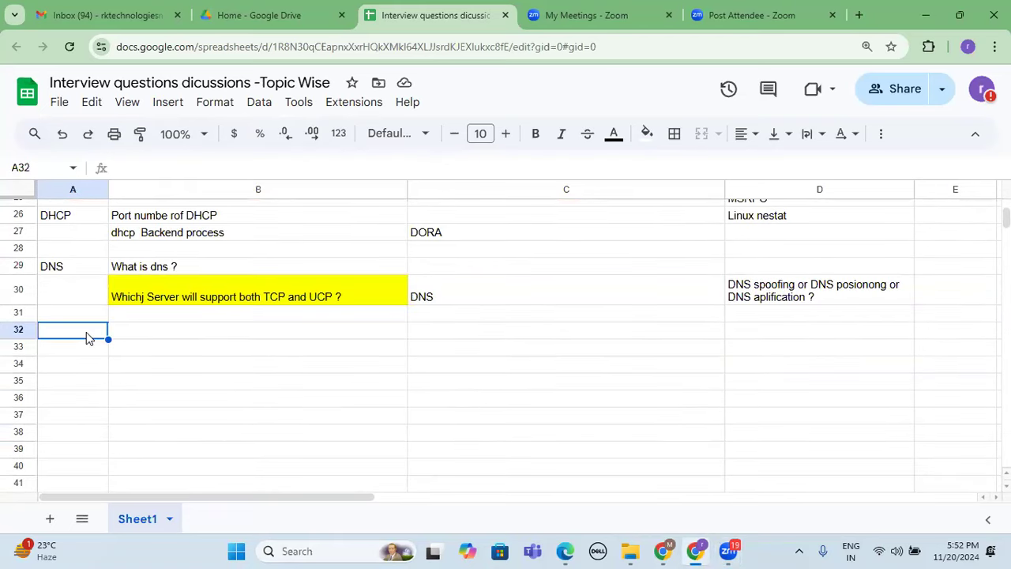
type("File serv")
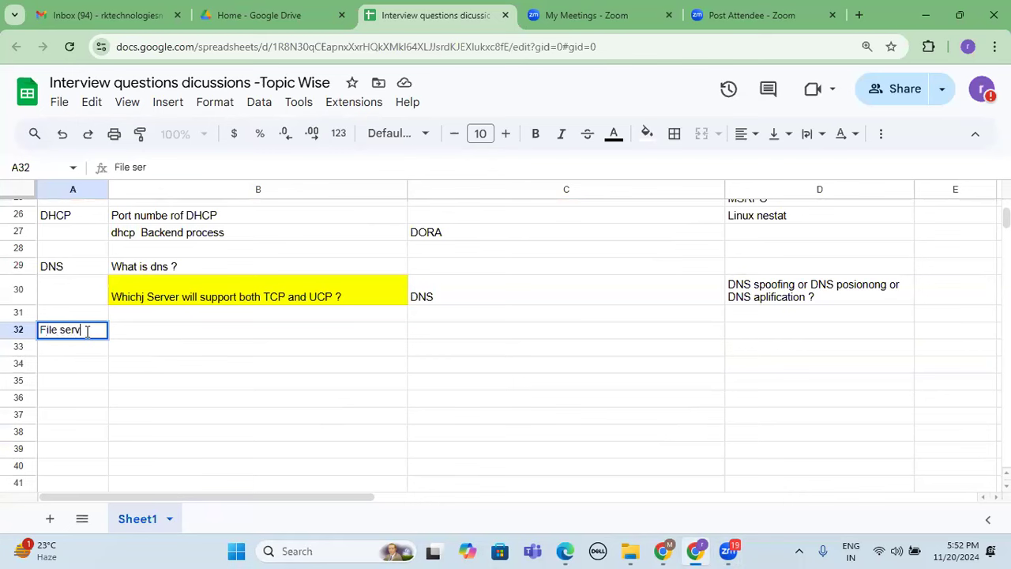
type("er ?")
key("Return")
left_click(127, 337)
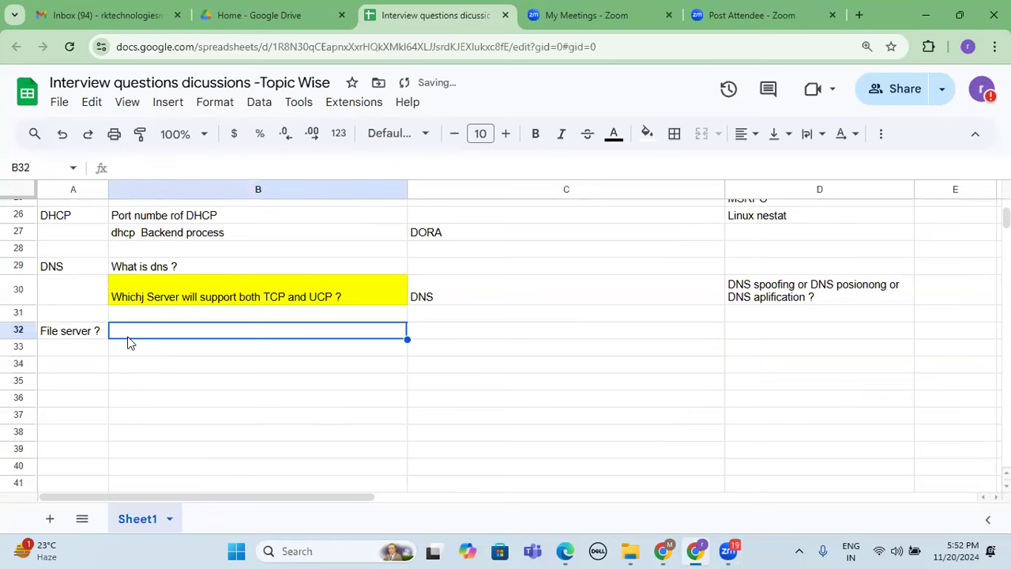
type("Ransomware atatck")
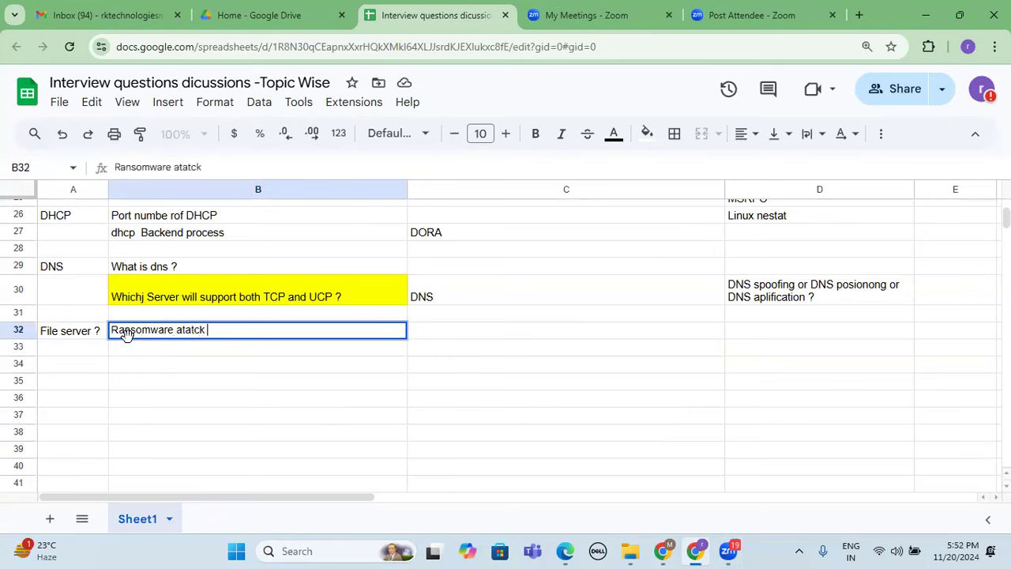
key("Return")
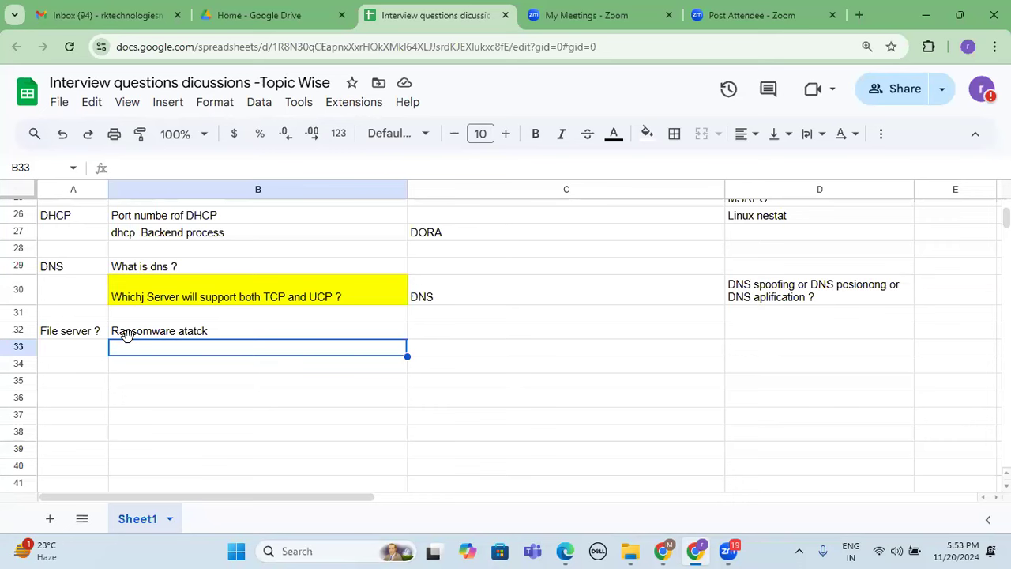
Enter "Exampleof the tools for Back up data storing" in cell C32, beside the ransomware entry.
left_click(146, 335)
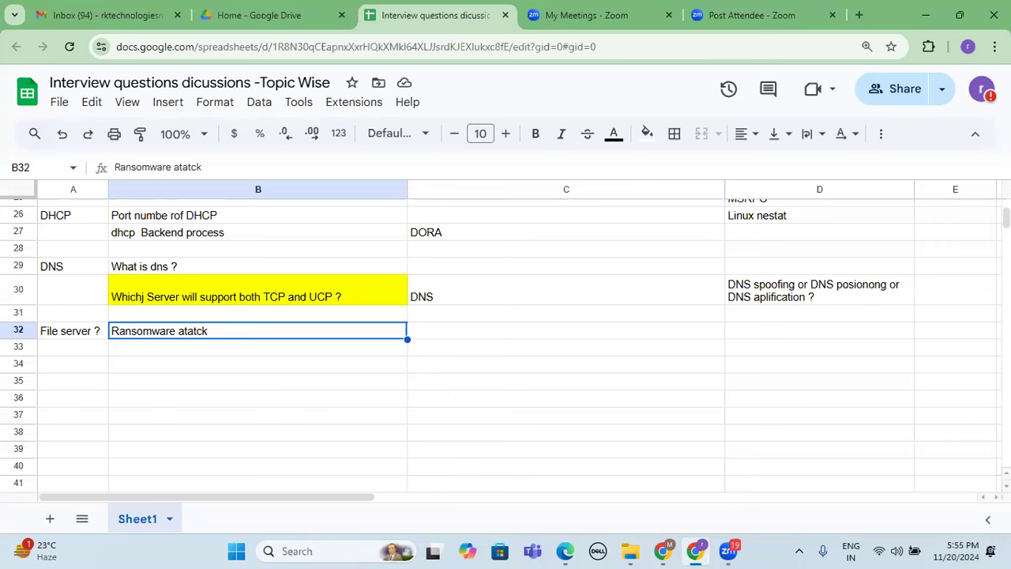
left_click(488, 333)
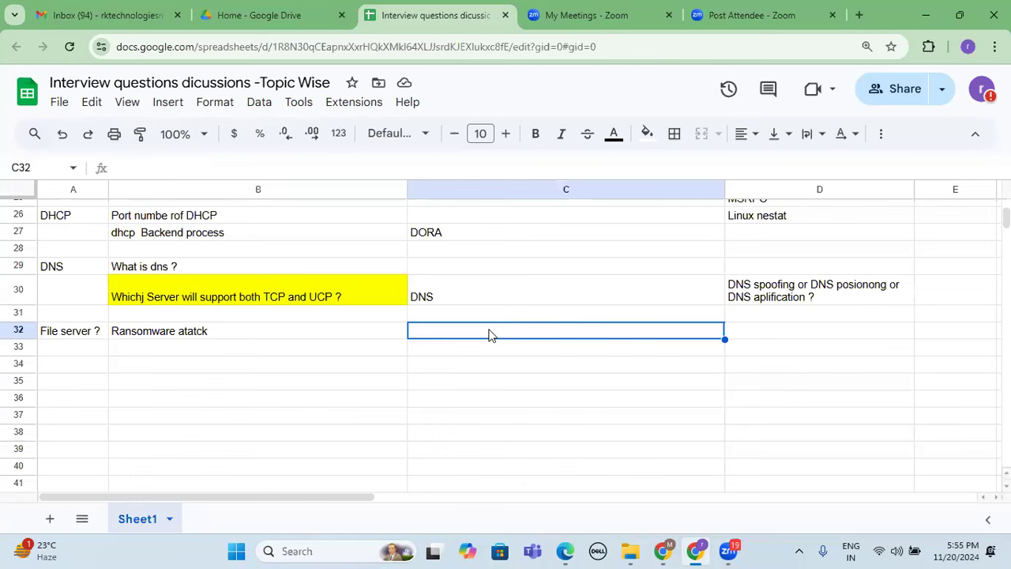
type("Exampleof the tools for Back up data storing")
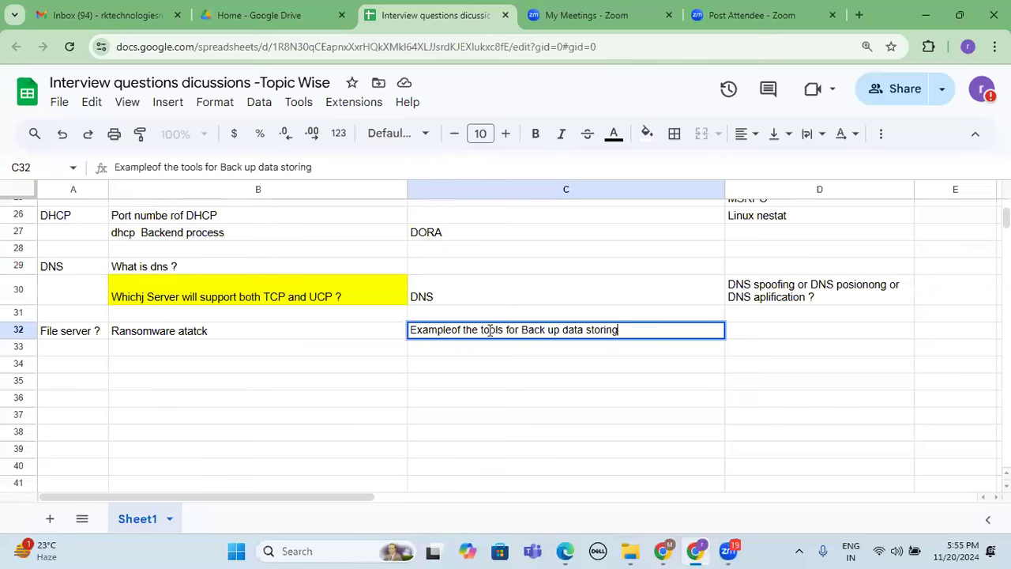
key("Tab")
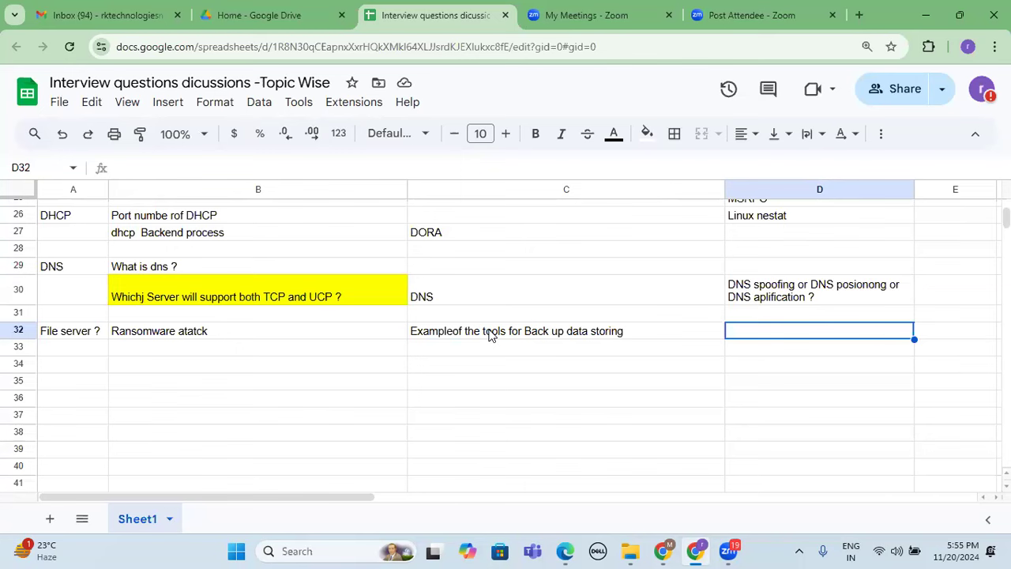
List the backup storage examples "Hot site", "One drive", "Maganretic tapes", "NAS" and "SAN" in cells D32 to D36.
type("Hot site")
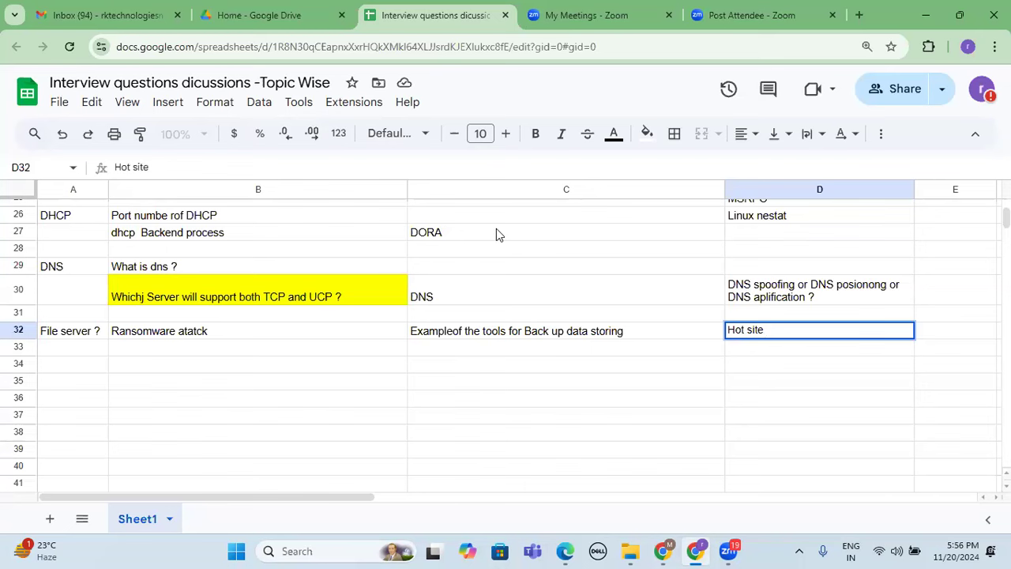
key("Return")
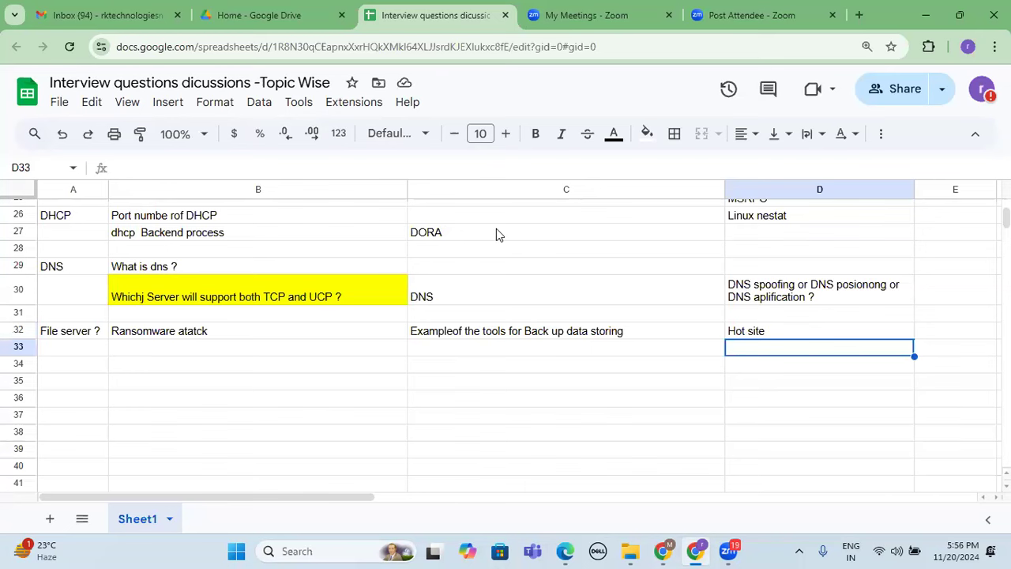
type("One drive")
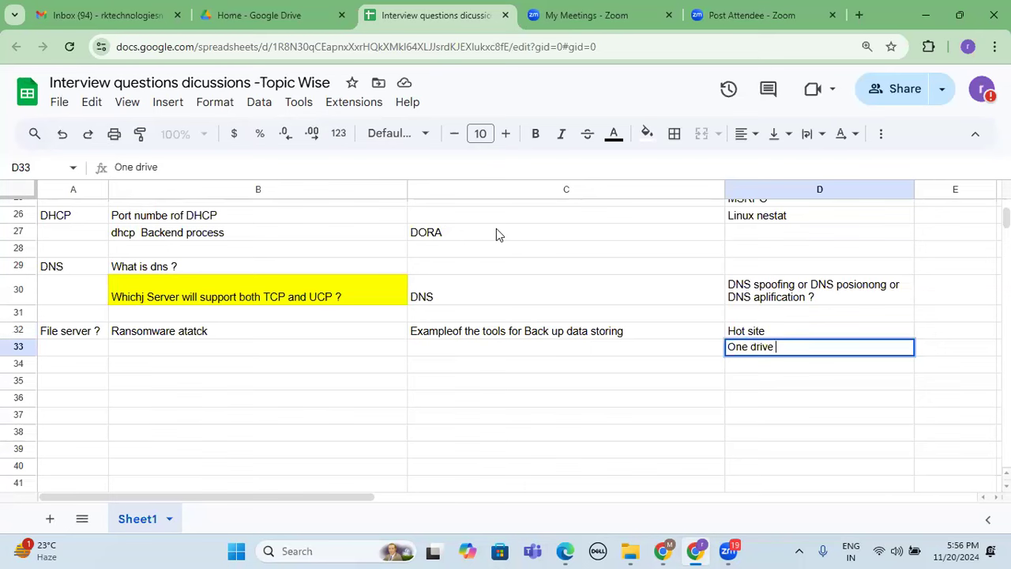
key("Return")
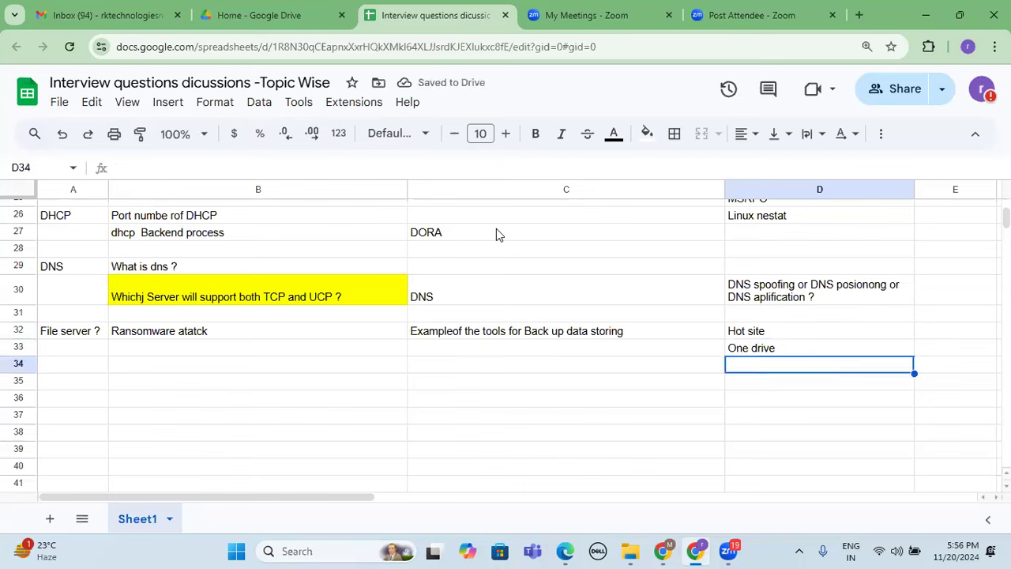
type("Maganr")
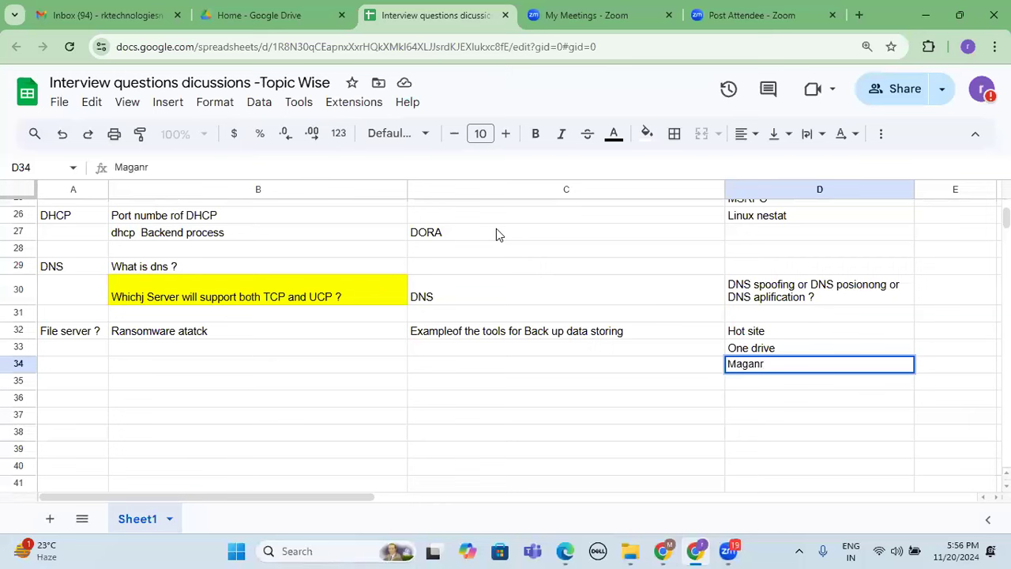
type("etic tapes")
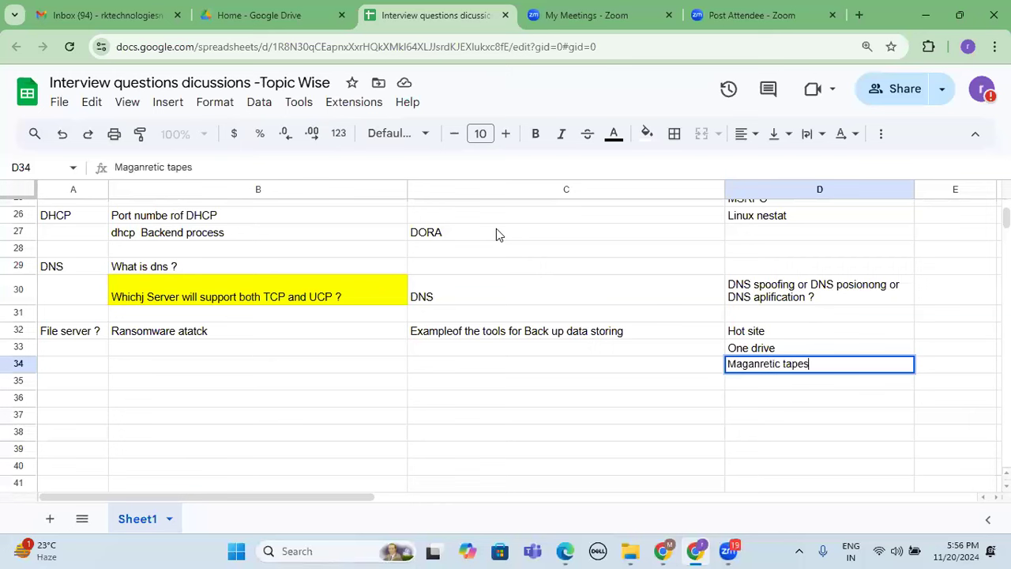
key("Return")
type("NAS")
key("Return")
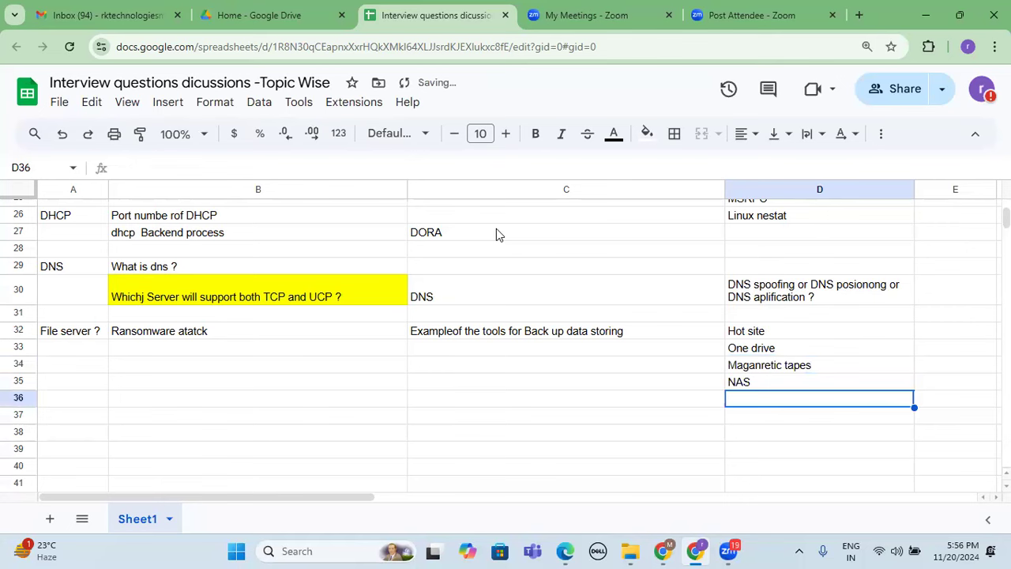
type("SAN")
key("Return")
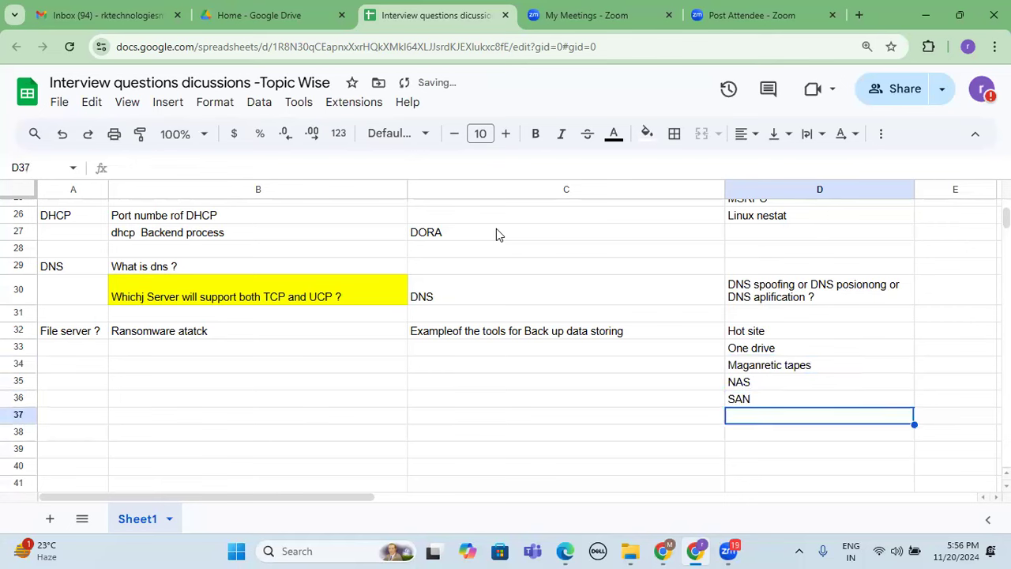
Append "(cLOUD)" to the One drive entry in cell D33.
left_click(784, 348)
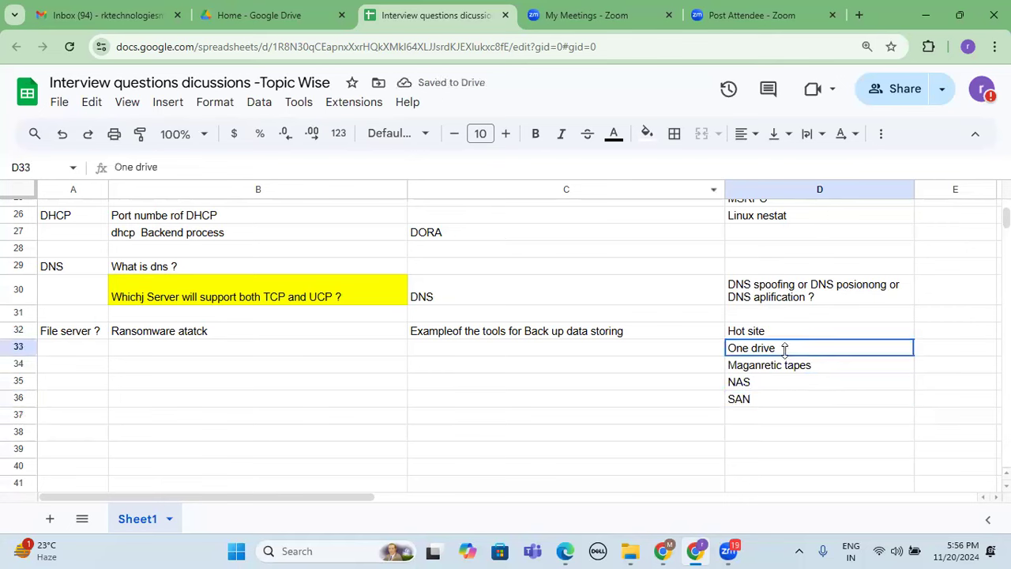
double_click(784, 348)
type("(")
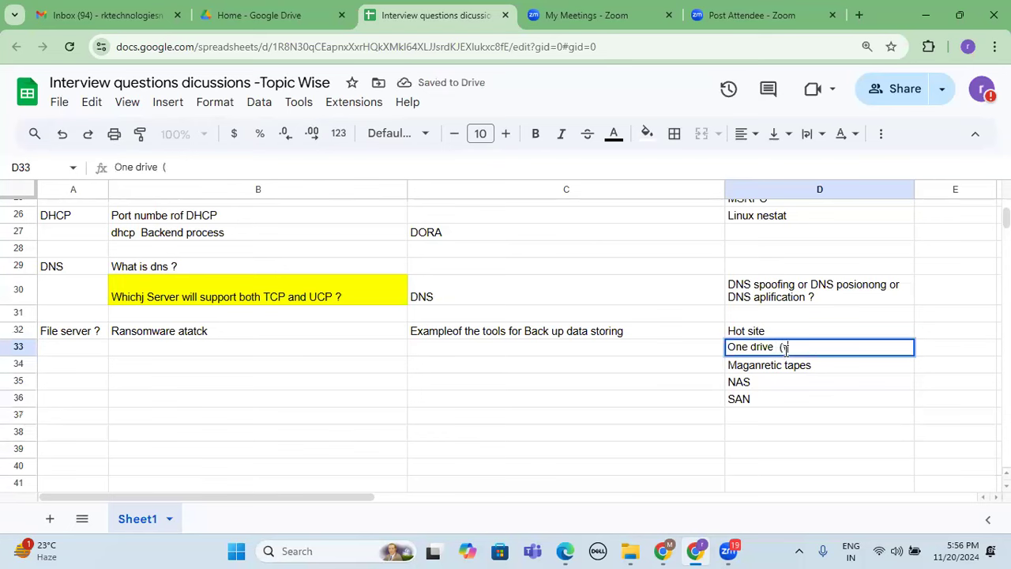
type("cLOUD")
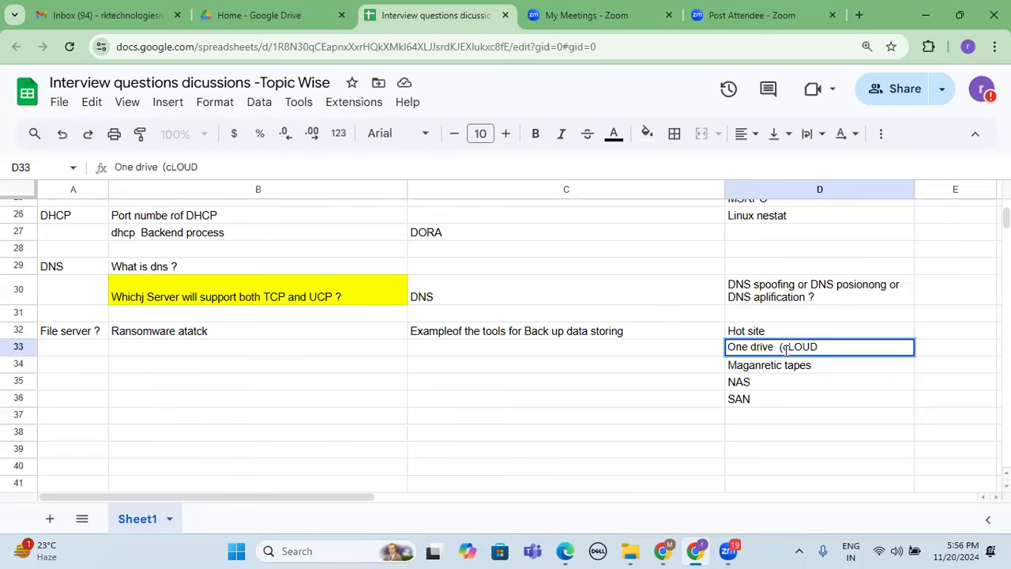
key("BackSpace")
key("BackSpace")
key("BackSpace")
key("BackSpace")
key("BackSpace")
type("cLOUD)")
key("Return")
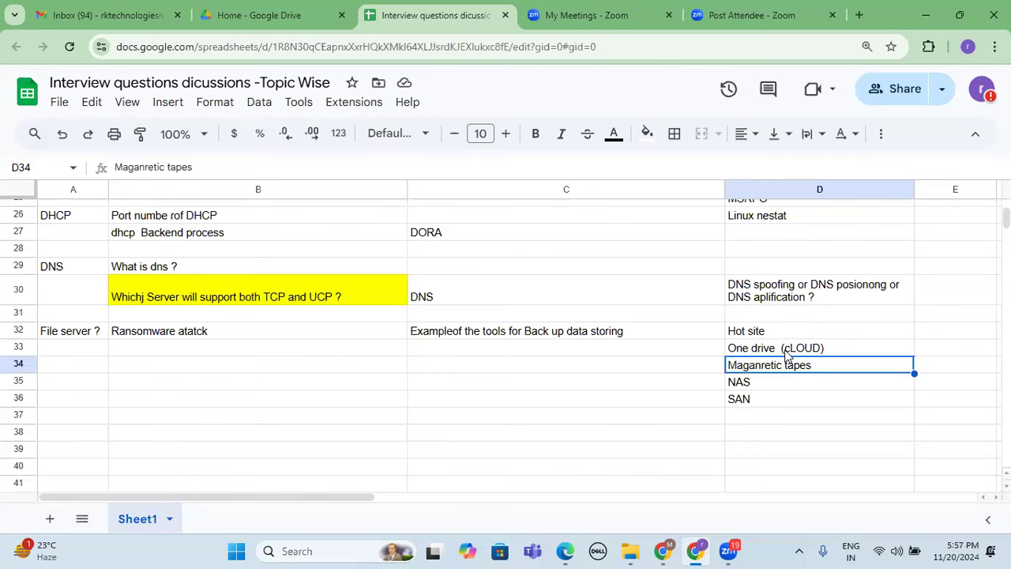
Add "Veam" to the backup examples in cell D37, below SAN.
key("Down")
key("Down")
key("Down")
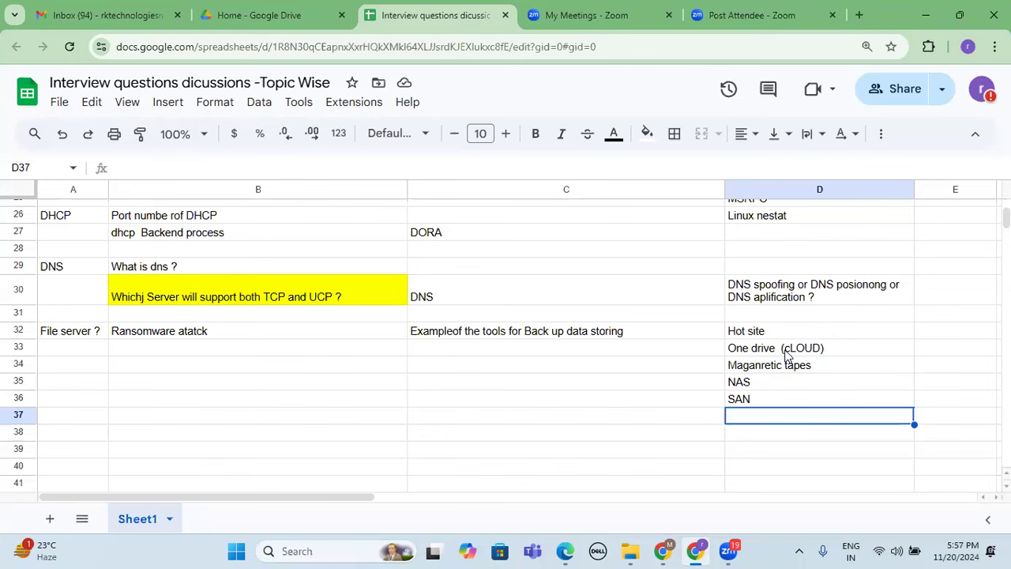
type("VEam")
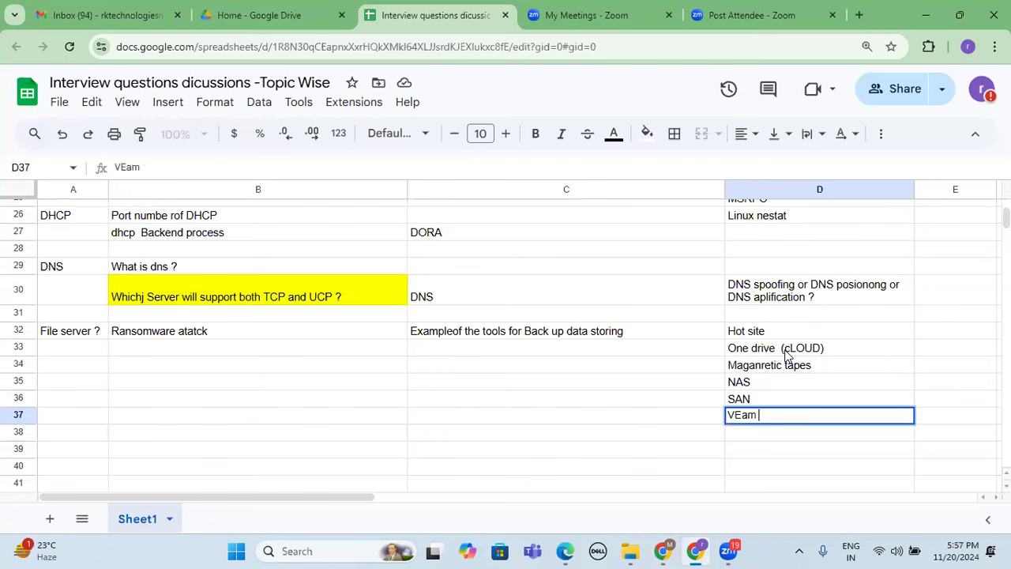
key("Return")
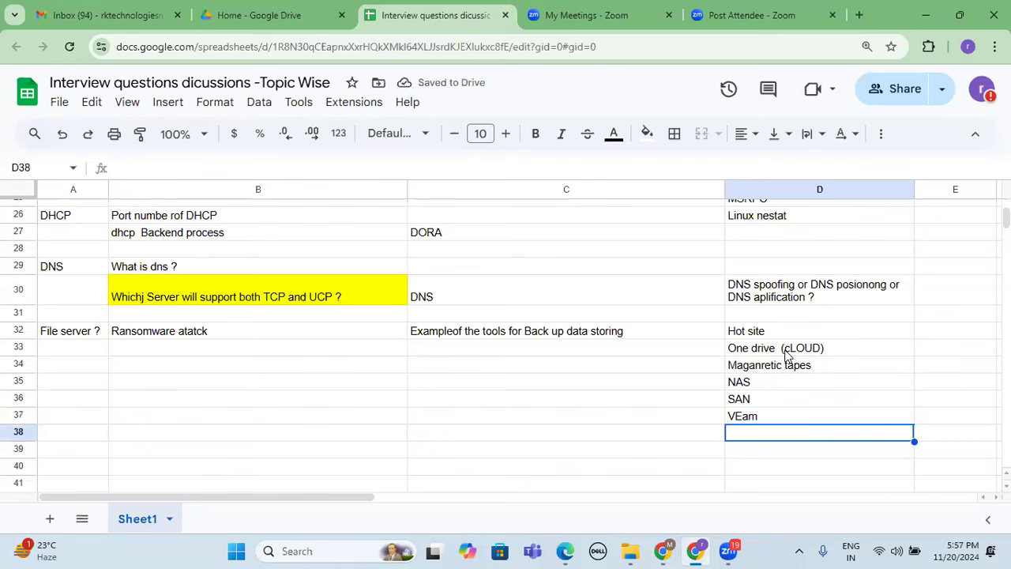
double_click(743, 416)
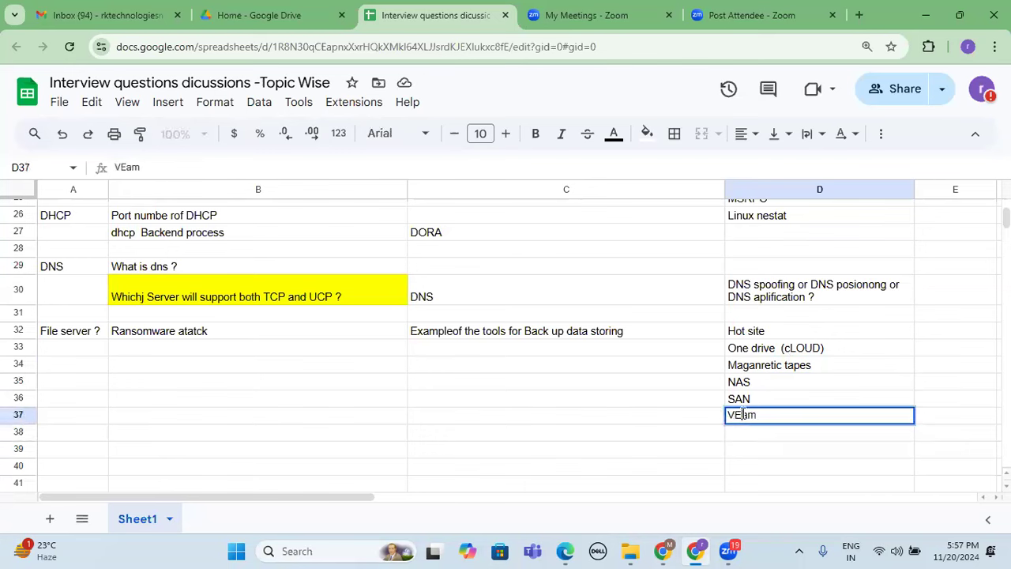
key("BackSpace")
type("e")
left_click(935, 400)
Enter the note "Tool" in cell E37, beside the Veam entry.
left_click(930, 415)
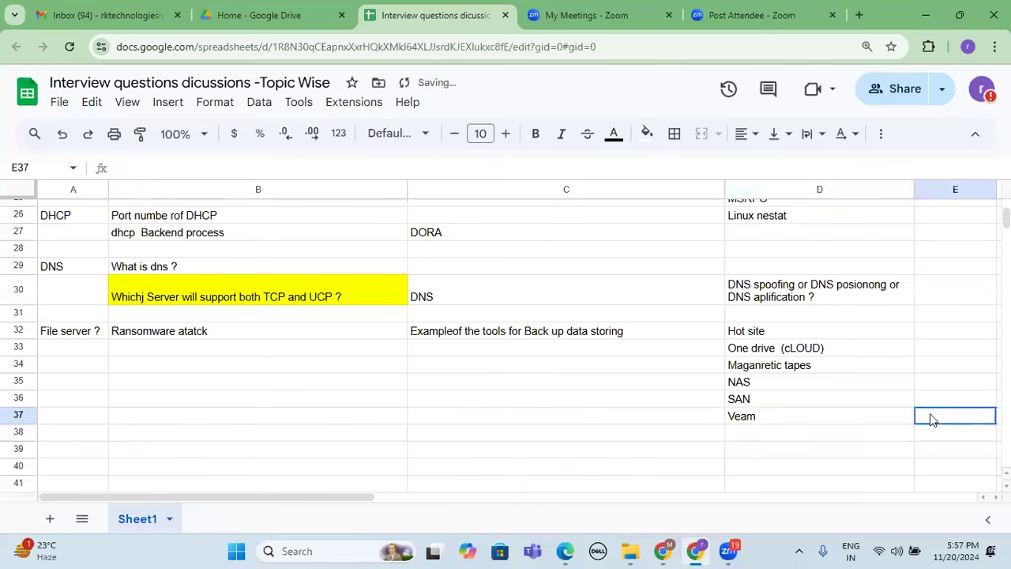
type("Tool")
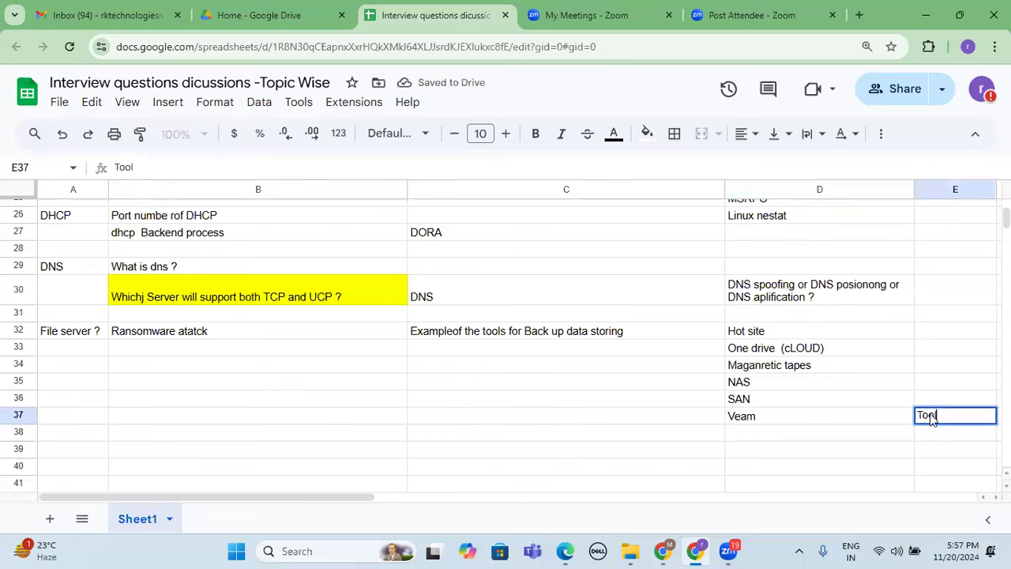
key("Return")
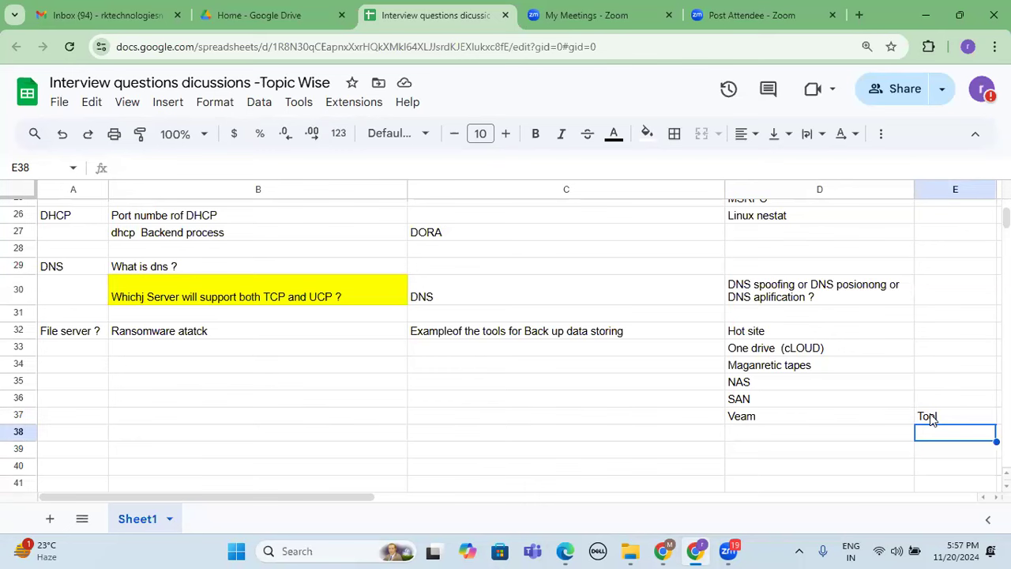
Review the backup storage examples in column D, comparing the One drive and Maganretic tapes entries with Veam and its Tool note.
left_click_drag(799, 415, 931, 418)
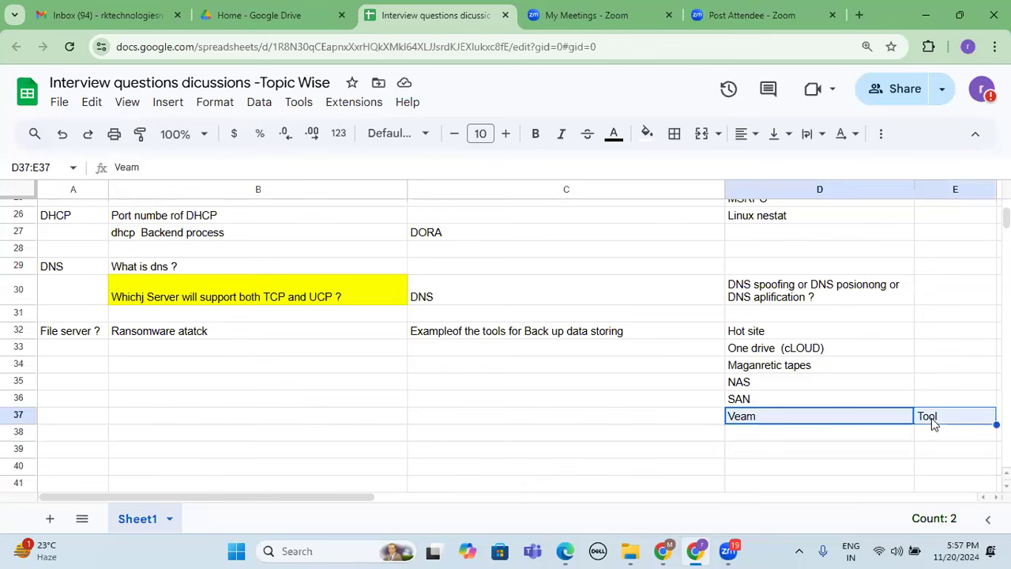
left_click_drag(826, 347, 933, 355)
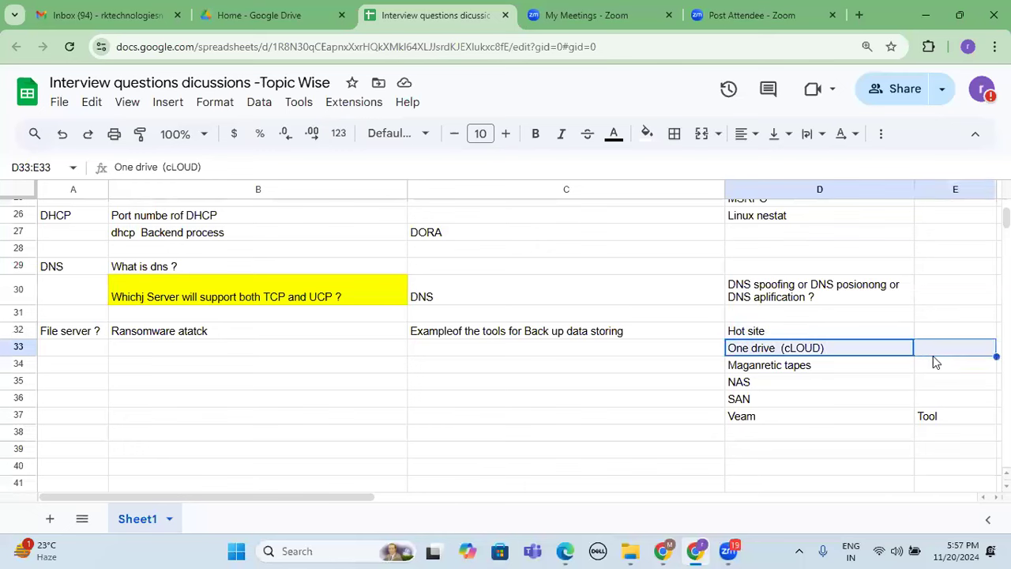
left_click(753, 419)
left_click_drag(903, 414, 936, 420)
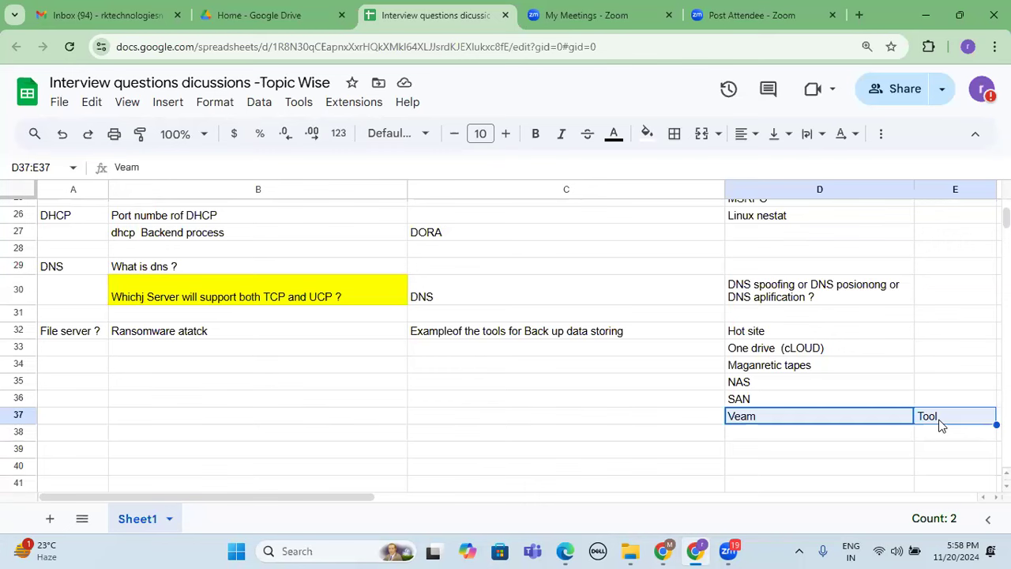
left_click(939, 425)
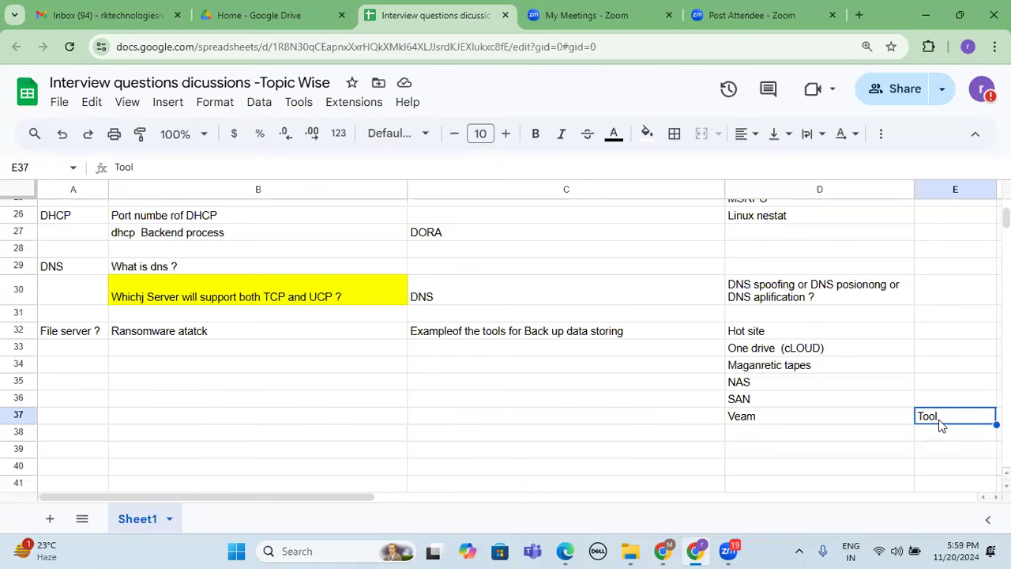
left_click(796, 368)
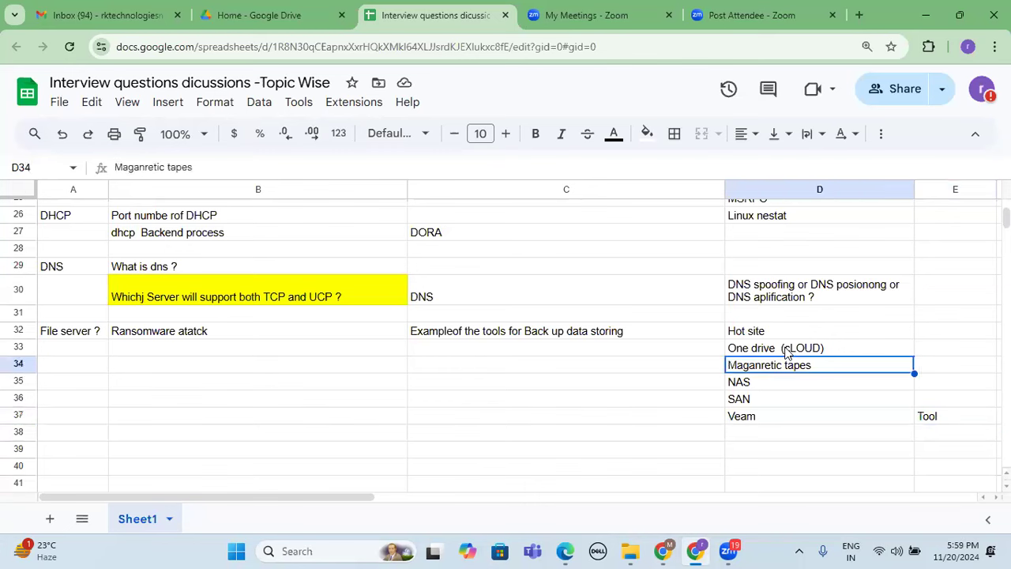
left_click(786, 351)
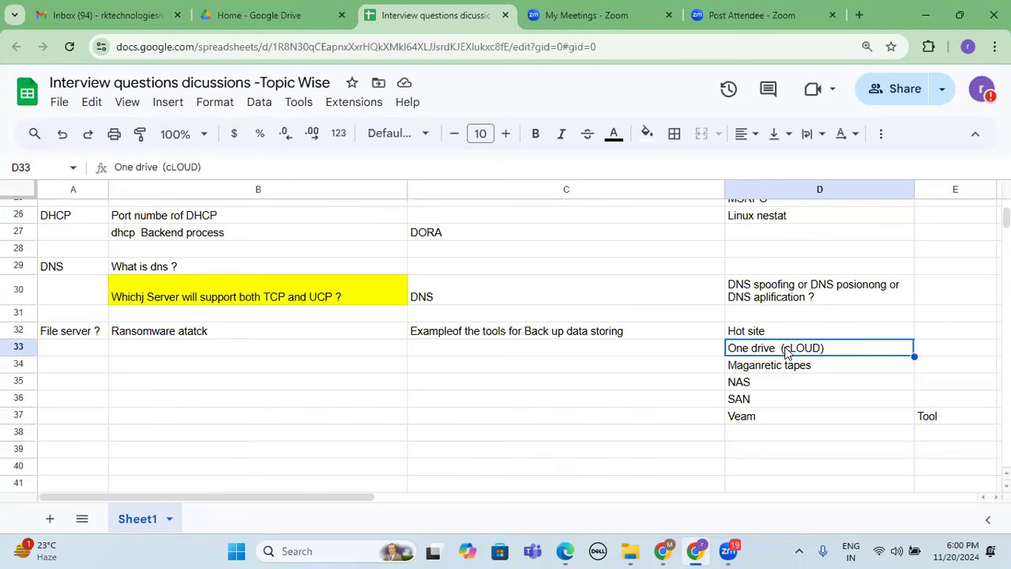
left_click(762, 416)
left_click(936, 416, "shift")
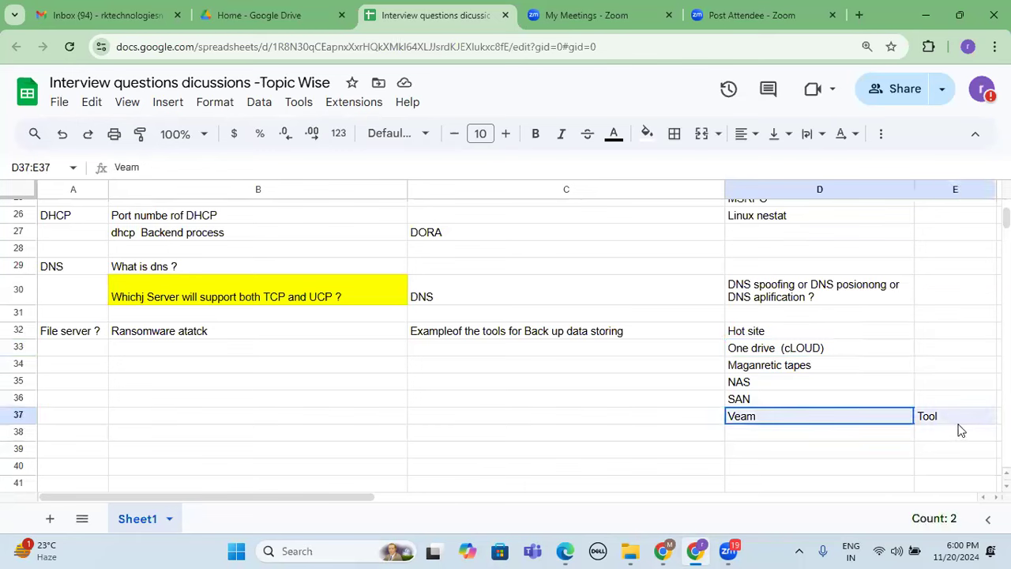